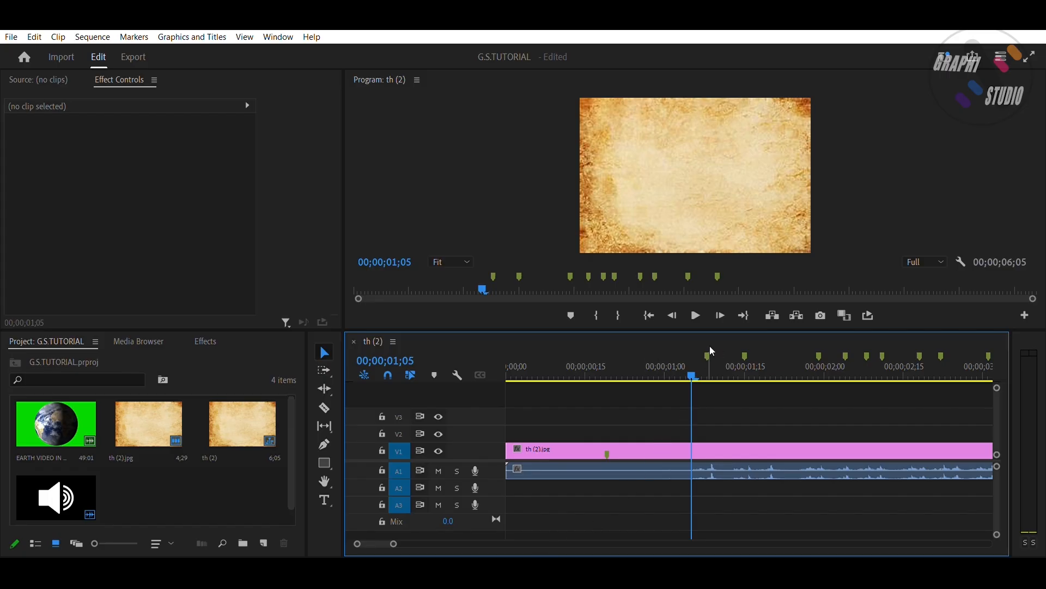
Draw a wide text box across the middle of the parchment frame at the first marker, 00;00;01;08
click(708, 365)
click(325, 496)
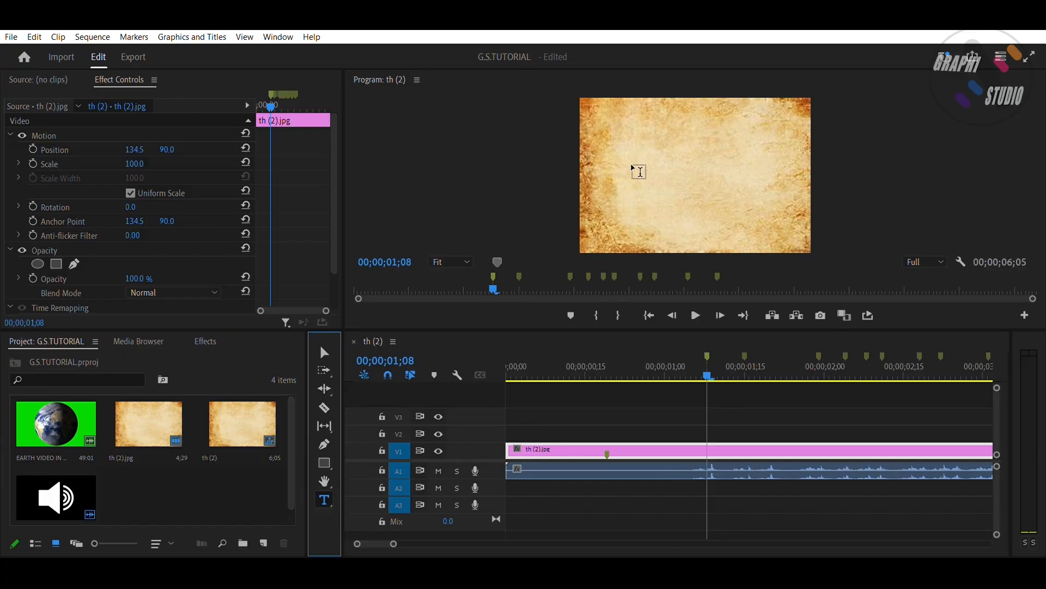
drag(632, 161, 791, 197)
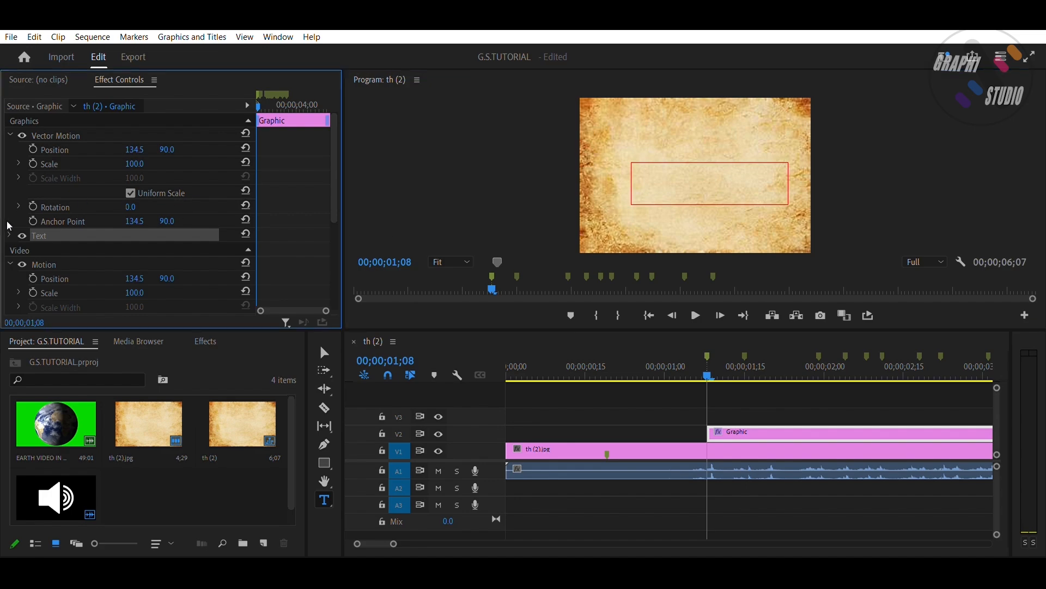
Set the font of the new text layer to Special Elite
click(10, 235)
key(grave)
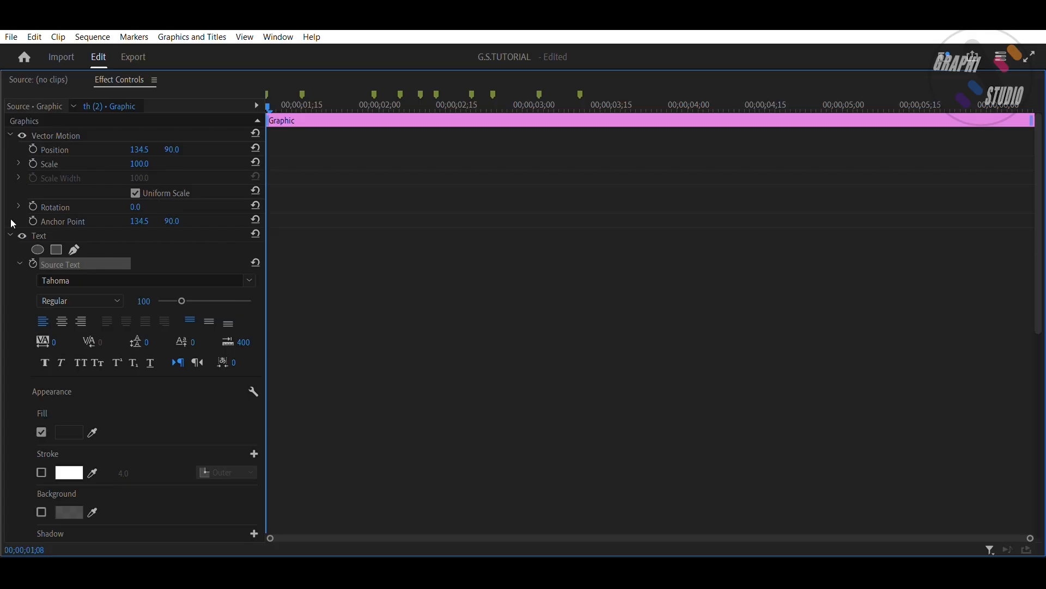
click(229, 274)
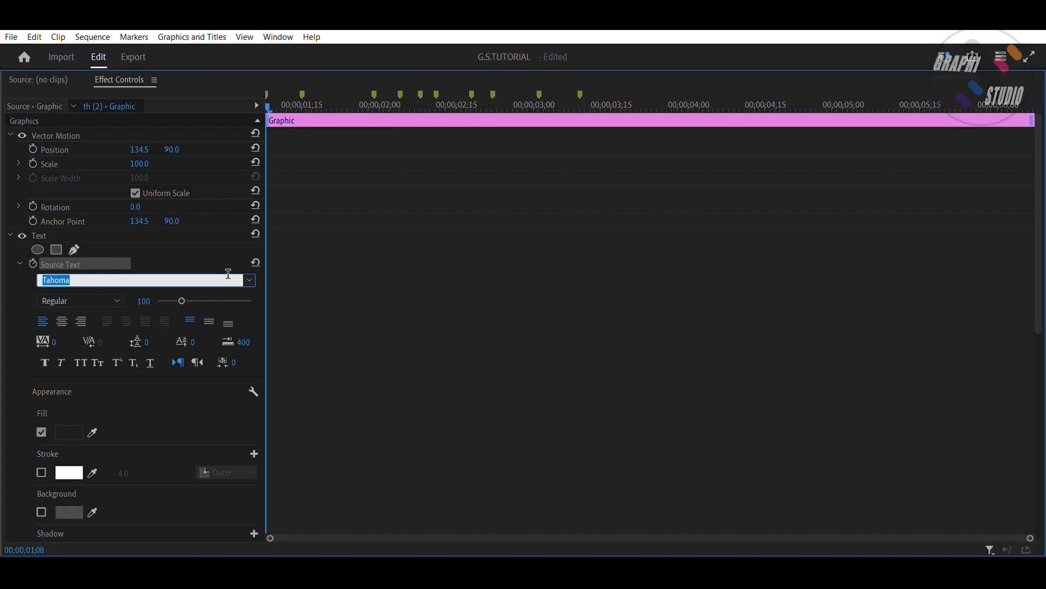
key(BackSpace)
text(SPE)
key(Return)
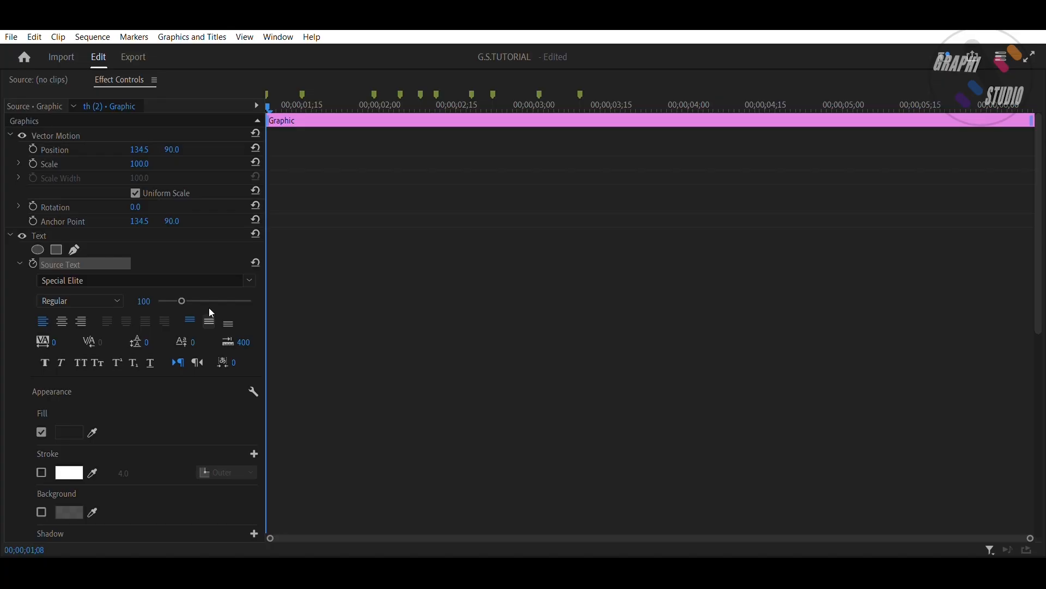
Center the text vertically in its box, set its size to 22 and turn on Source Text keyframing
click(210, 316)
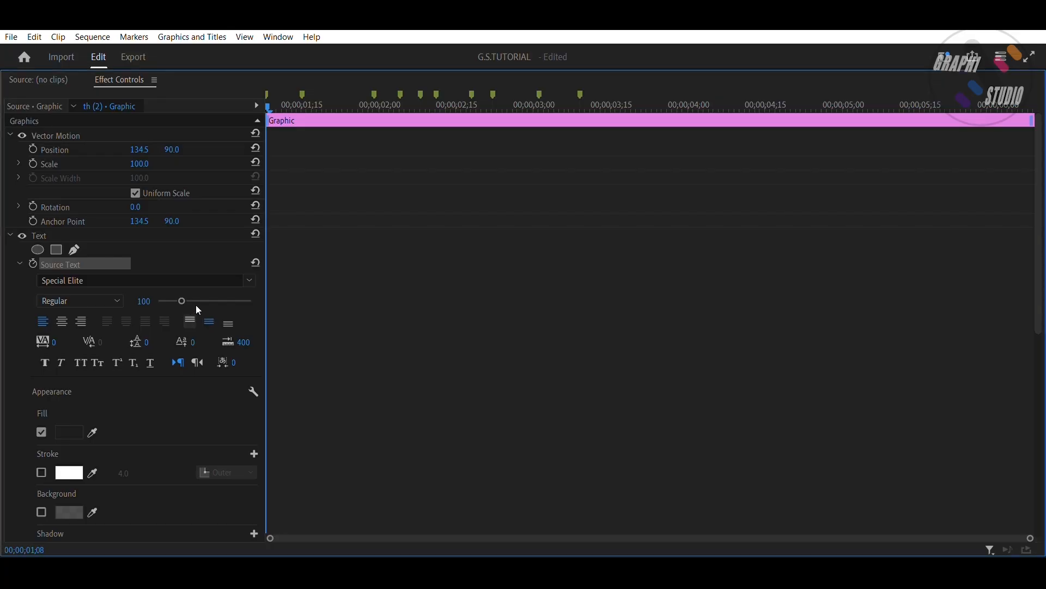
click(155, 296)
text(2)
key(Return)
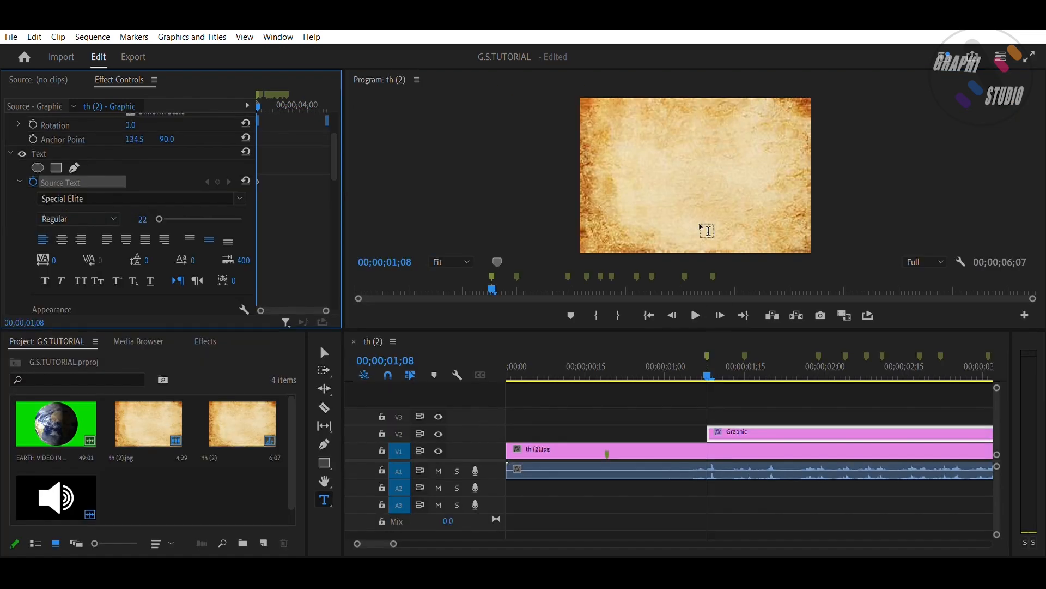
Enter T in the text box at the first marker and extend it to TY at the second marker, 00;00;01;15
click(662, 168)
text(T)
click(744, 355)
key(y)
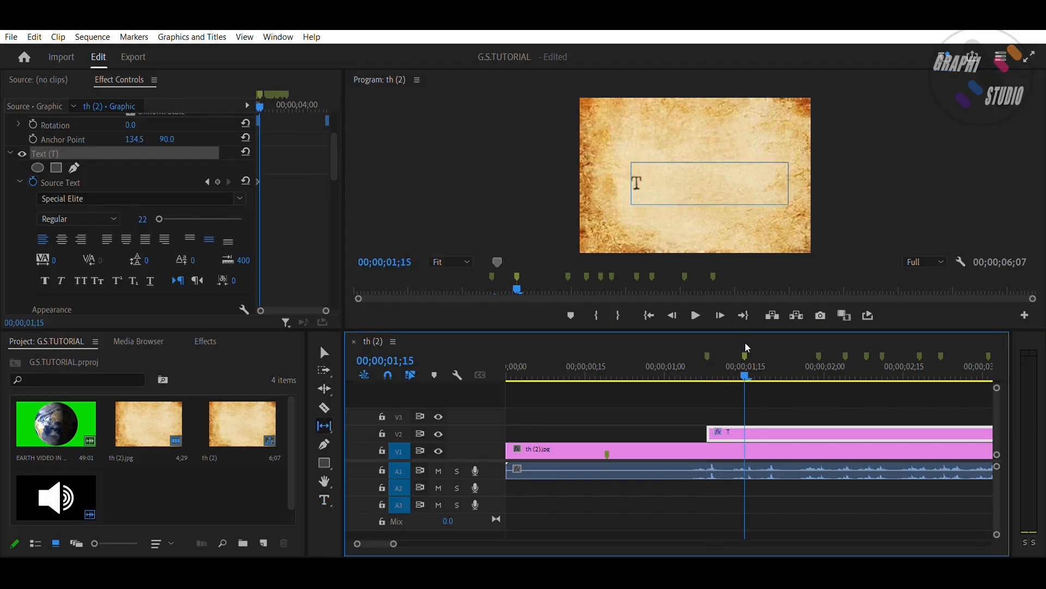
double_click(657, 173)
text(TY)
Extend the text to TYP at the third marker and to TYPE at the fourth marker
click(821, 361)
click(676, 183)
text(P)
click(847, 346)
click(689, 171)
text(E)
Extend the text to TYPEW at the 00;00;02;08 marker and to TYPEWR at the 00;00;02;11 marker
click(870, 346)
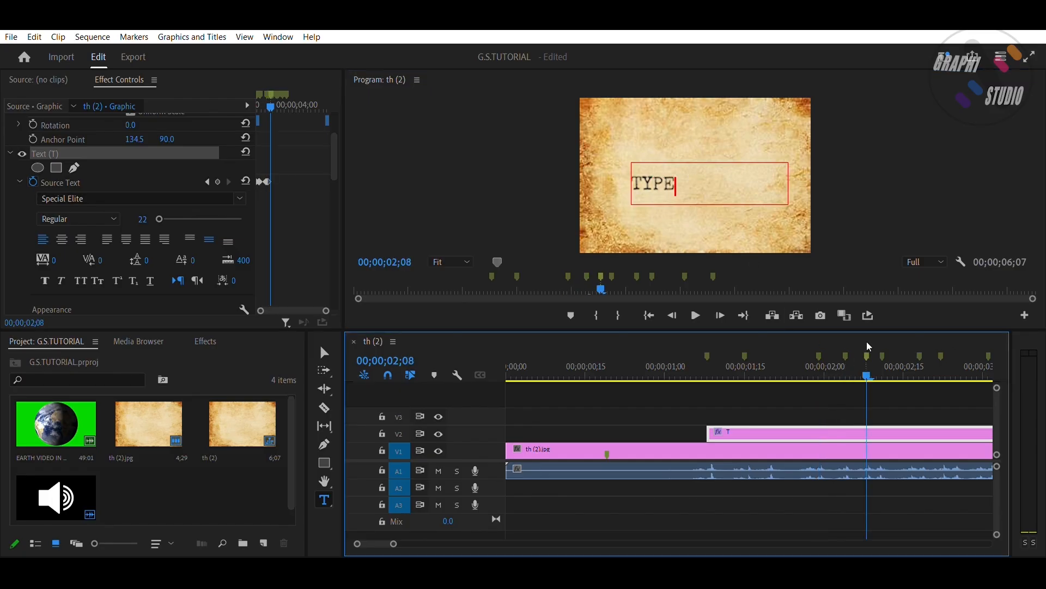
click(725, 181)
text(W)
click(884, 347)
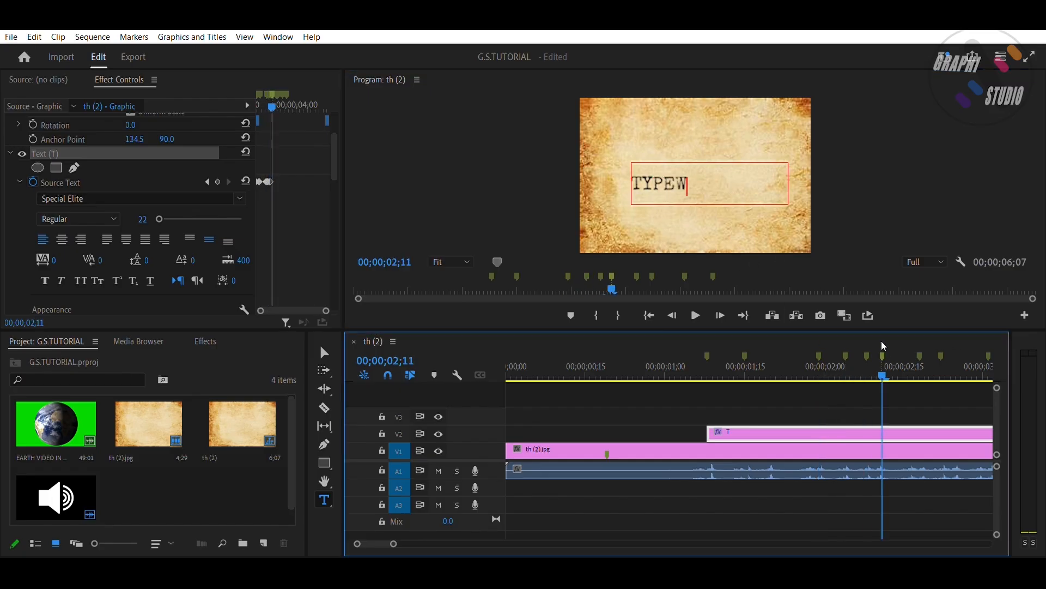
click(709, 170)
text(R)
Extend the text to TYPEWRI at the 00;00;02;18 marker and to TYPEWRIT at the 00;00;02;22 marker
click(921, 347)
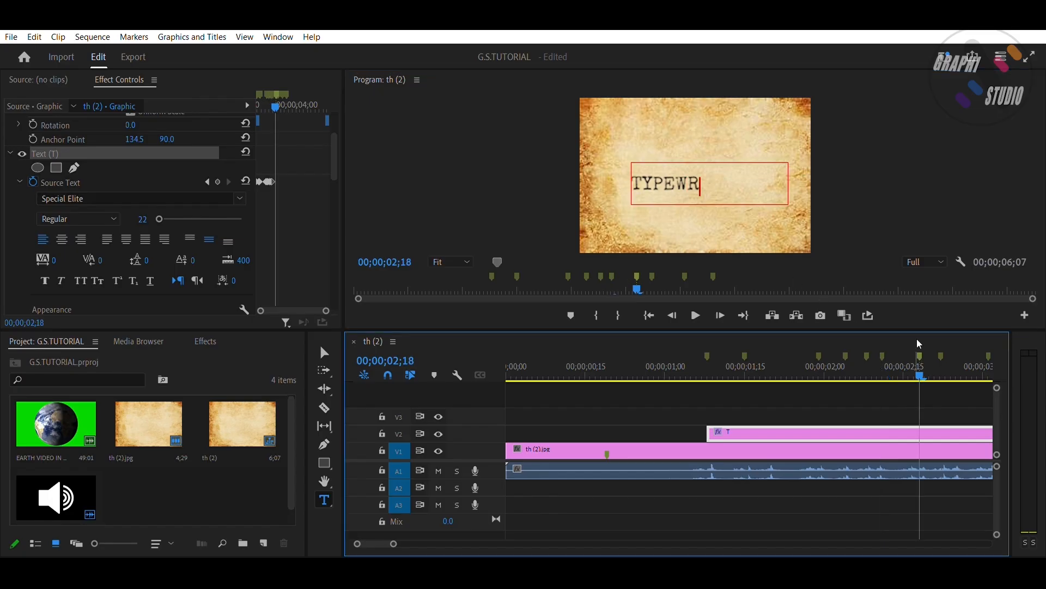
click(717, 170)
text(I)
click(942, 347)
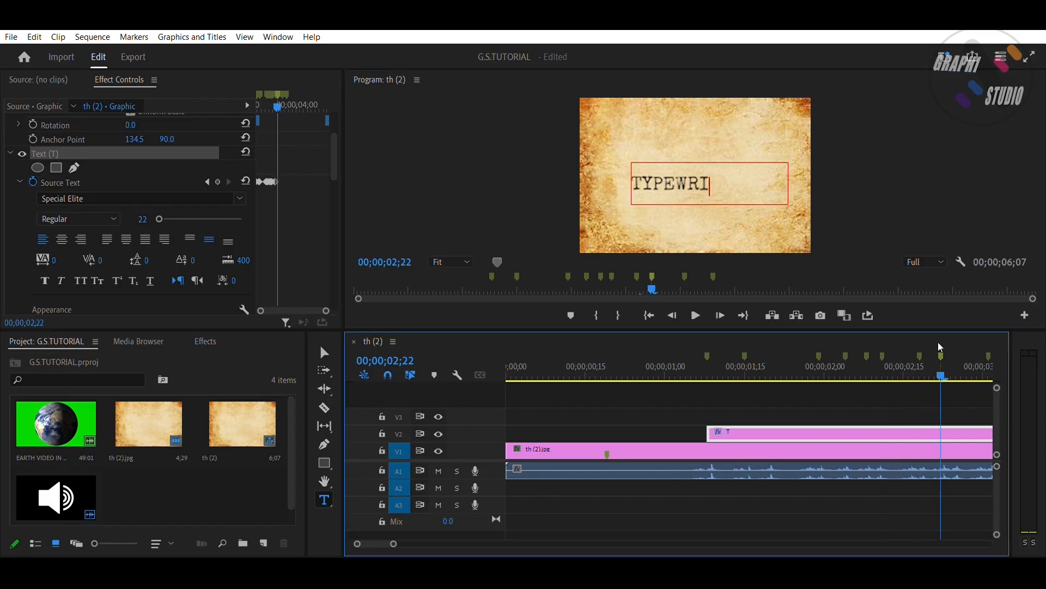
click(737, 176)
text(T)
Extend the text to TYPEWRITE at the 00;00;03;01 marker and to TYPEWRITER at the last marker, 00;00;03;09
click(989, 347)
click(742, 179)
text(E)
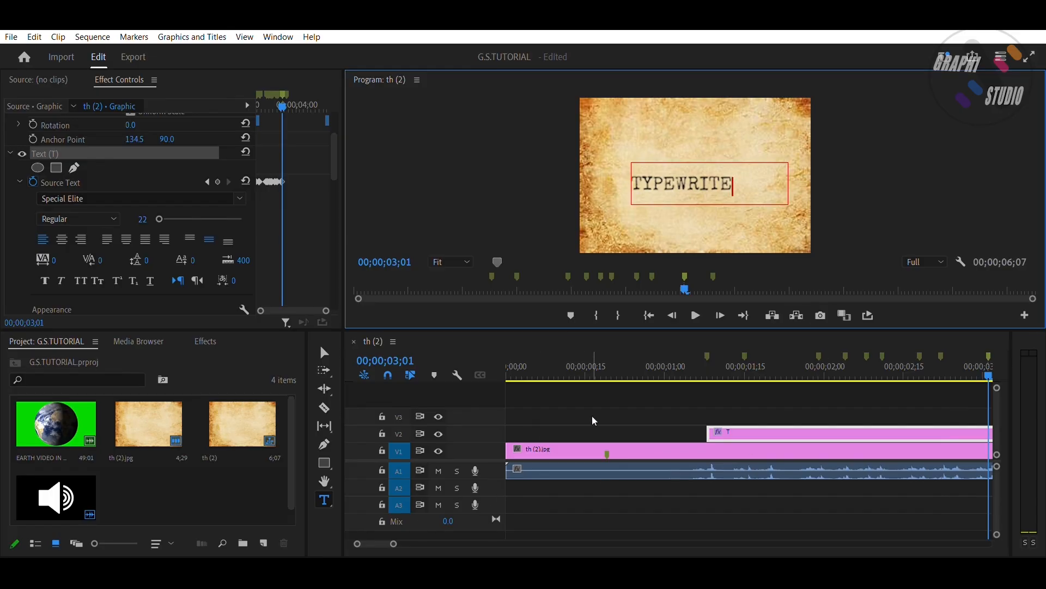
drag(987, 366, 934, 371)
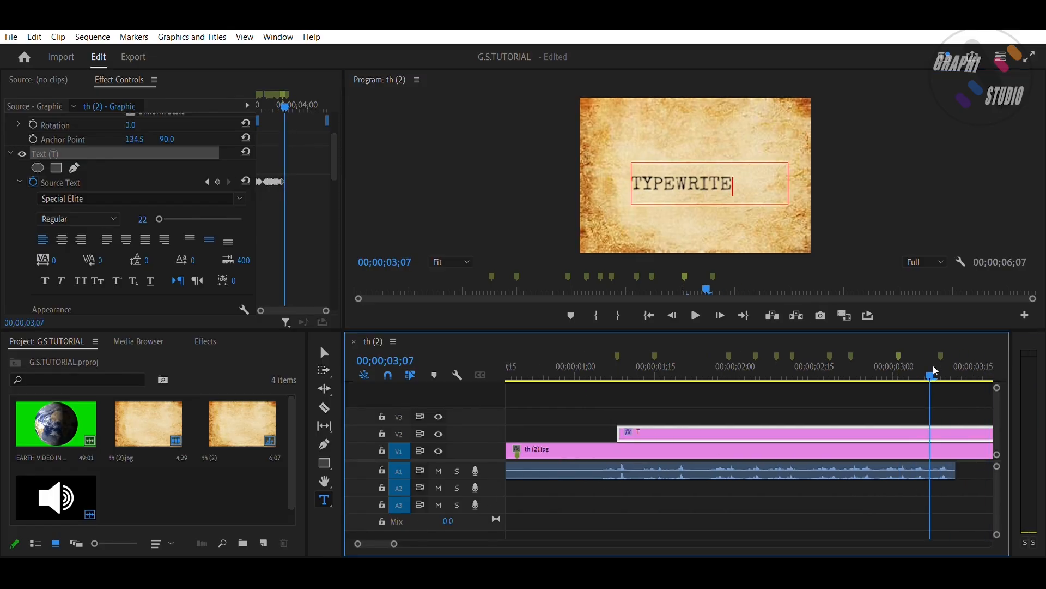
click(942, 373)
click(746, 173)
text(R)
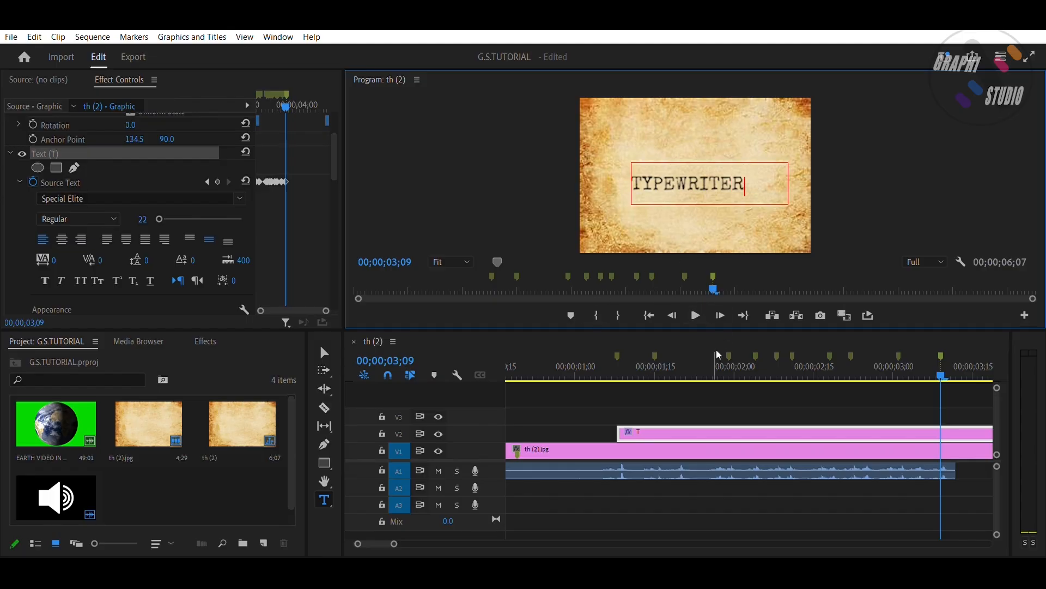
Play the sequence from 00;00;01;00 to preview the typewriter animation, then stop playback
click(577, 355)
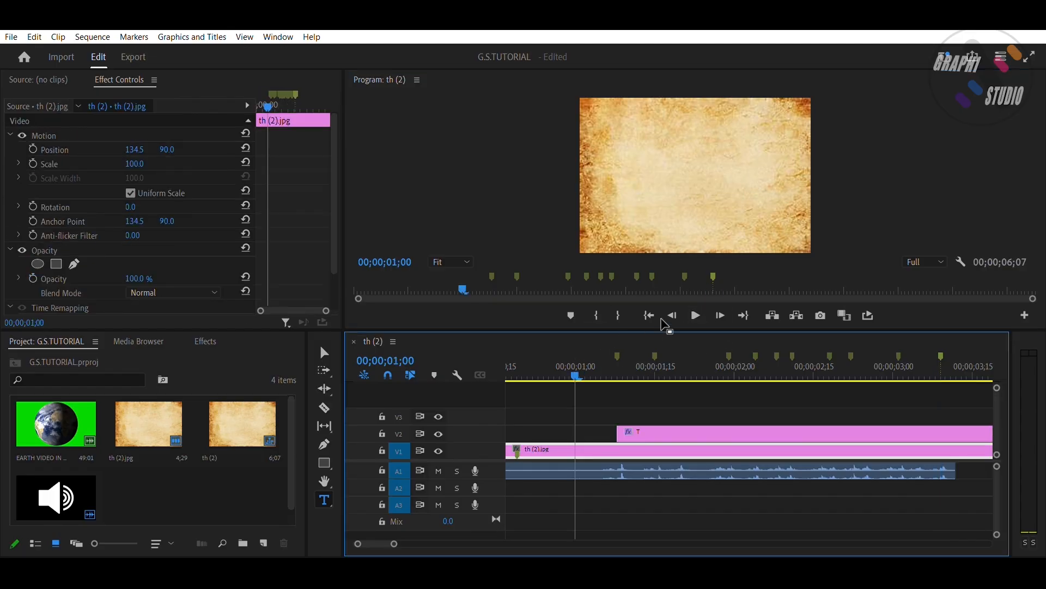
key(space)
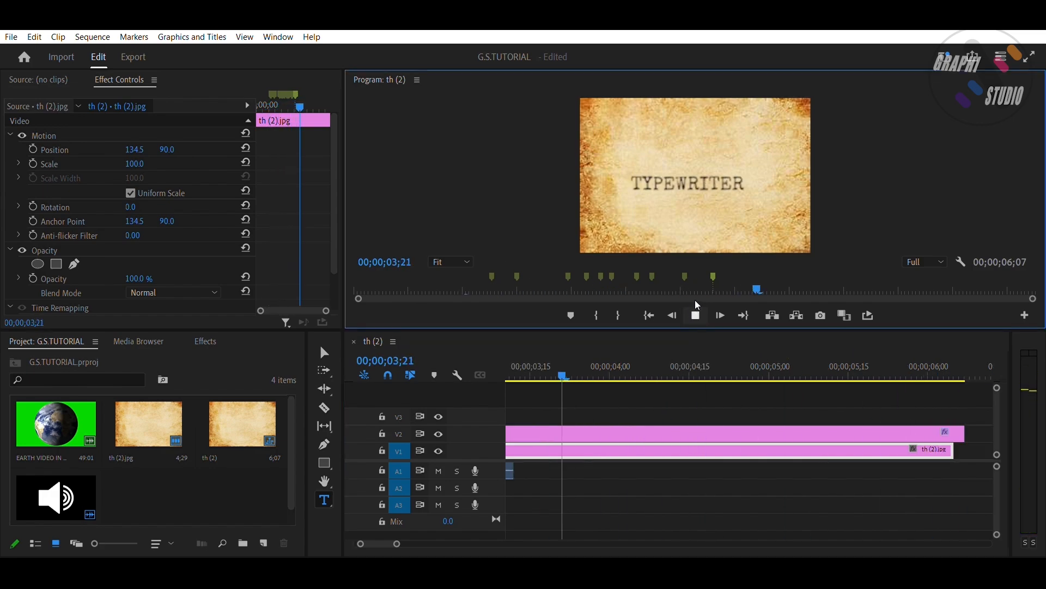
key(space)
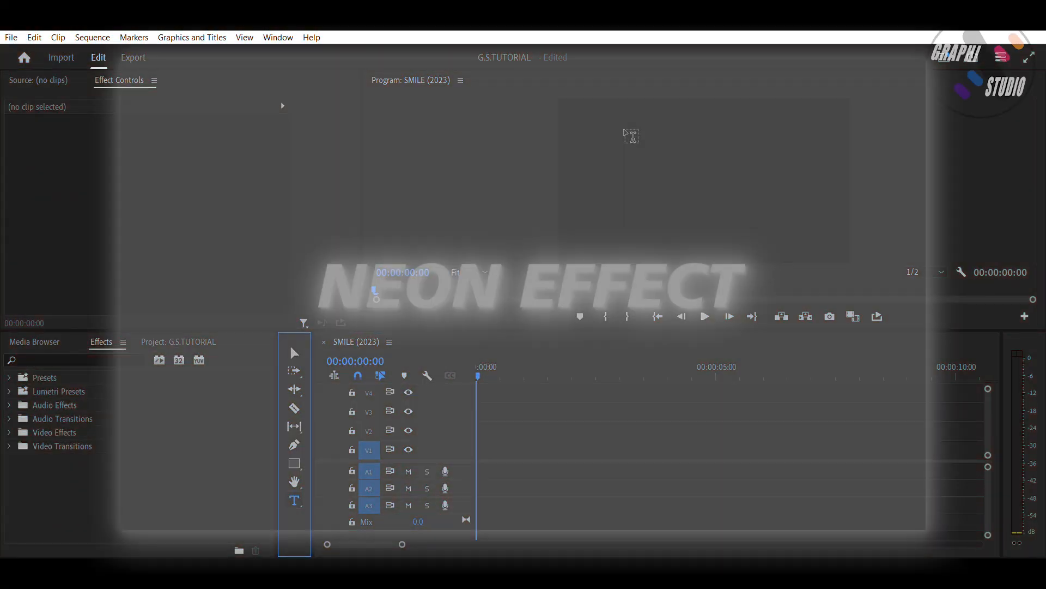
Draw a text box in the middle of the empty SMILE (2023) sequence's frame and enter NEON
drag(625, 141, 801, 215)
text(NEON)
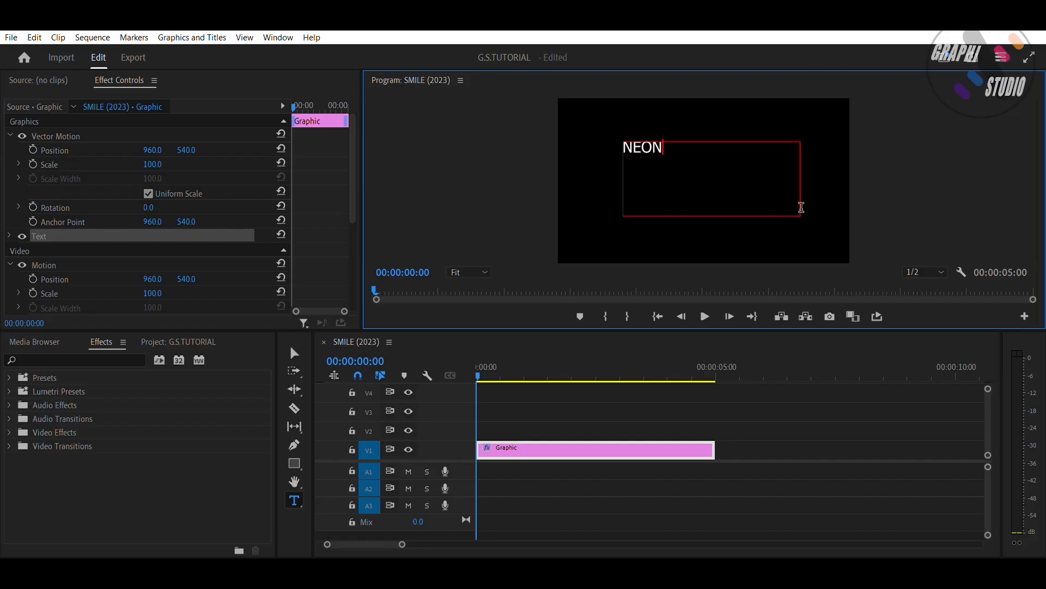
Set the whole NEON text to Montserrat ExtraBold at size 251
key(ctrl+a)
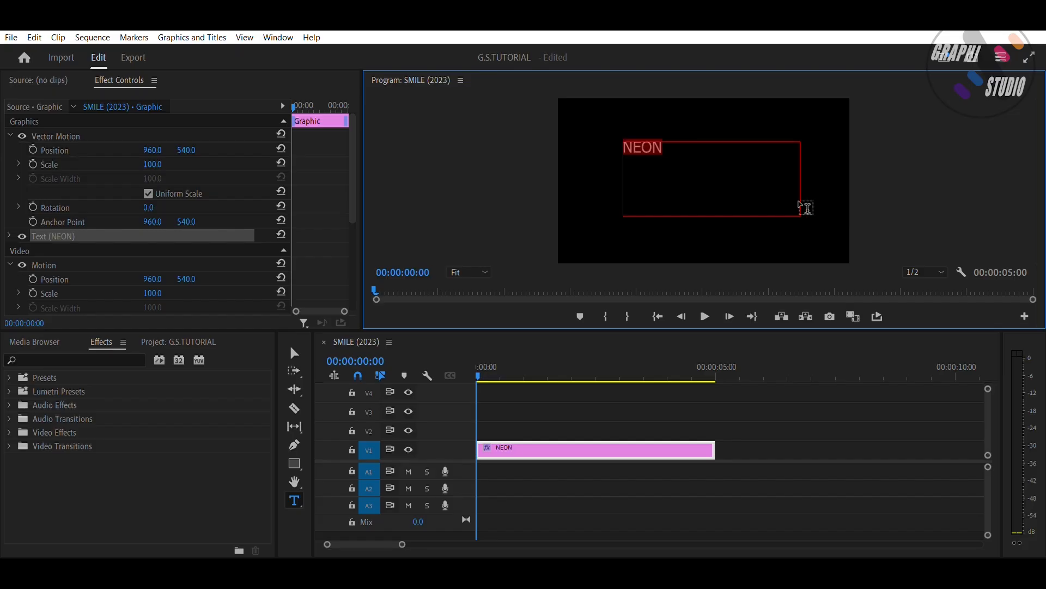
click(12, 228)
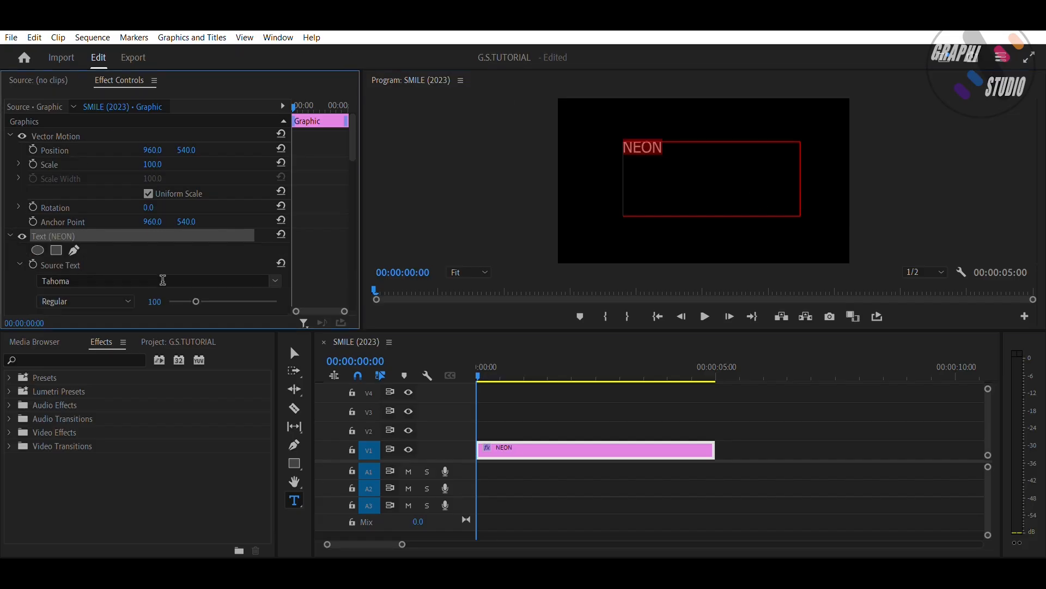
click(164, 275)
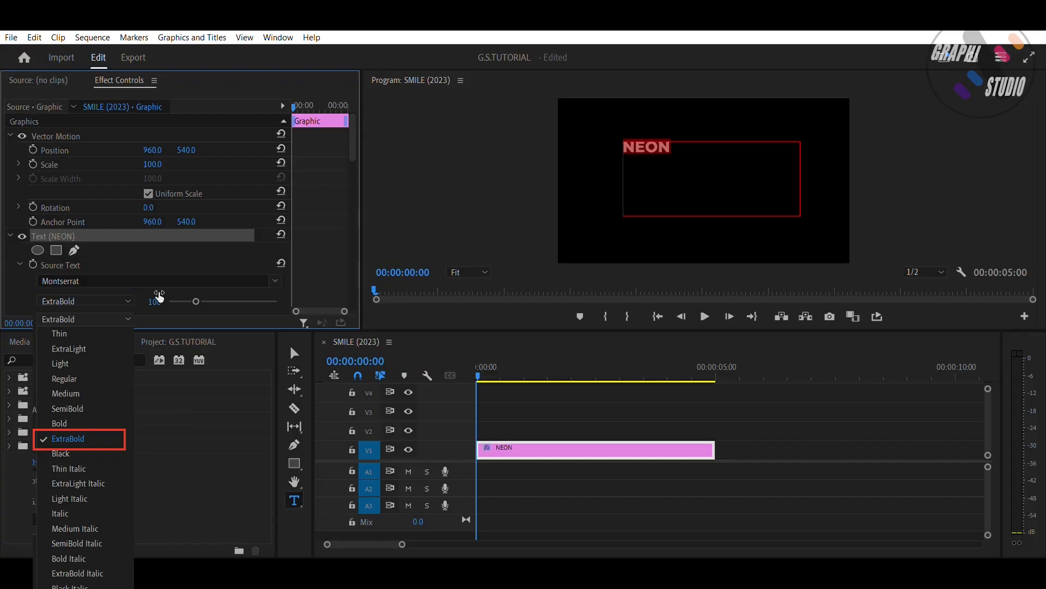
drag(159, 298, 242, 298)
Center the NEON text vertically and horizontally within its text box and finish editing the text
drag(357, 142, 357, 173)
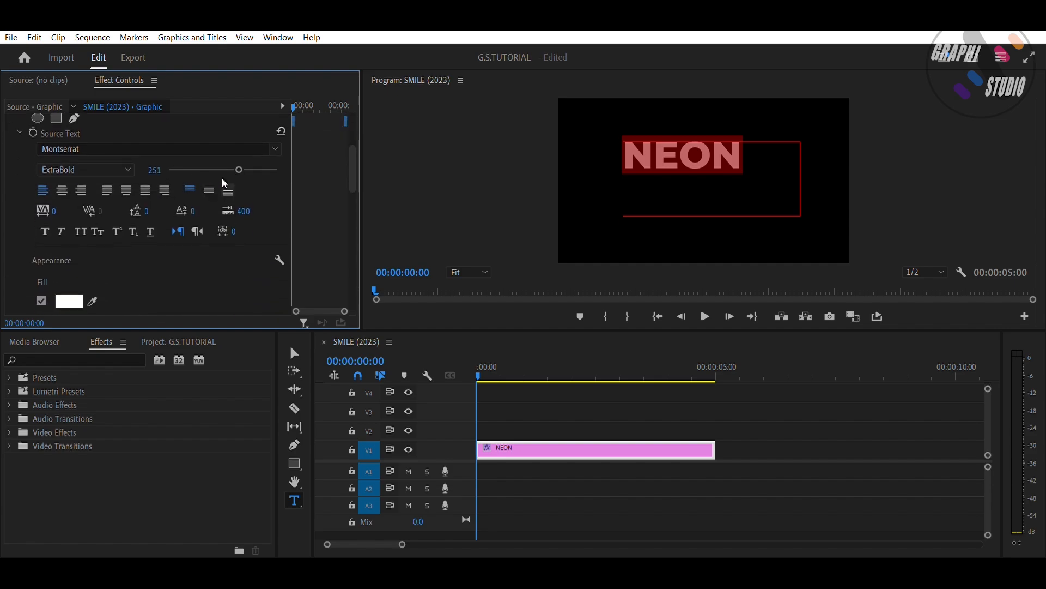
click(209, 189)
click(62, 189)
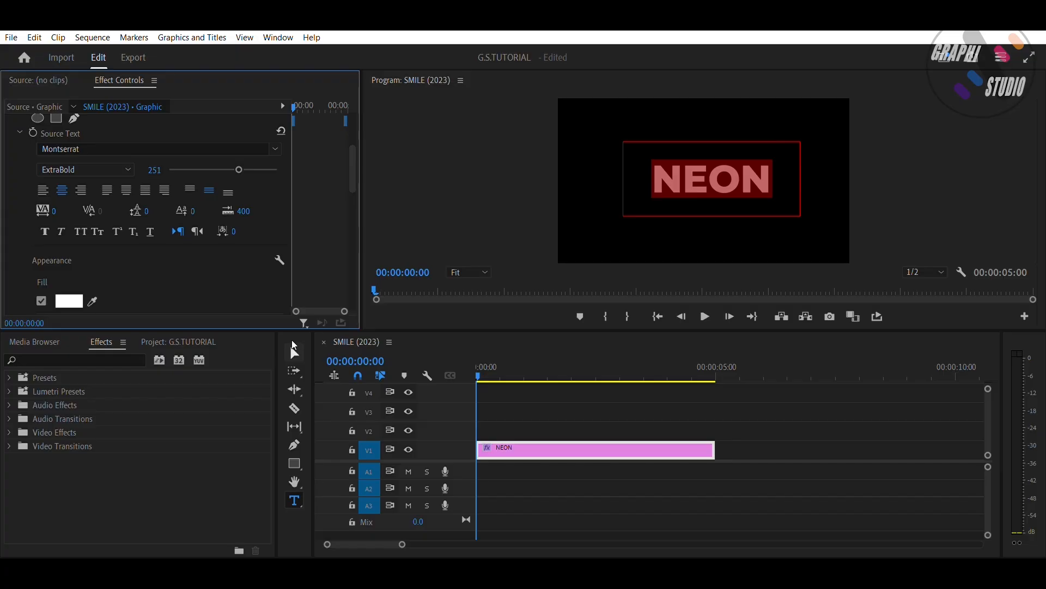
click(294, 353)
scroll(332, 236, up, 1)
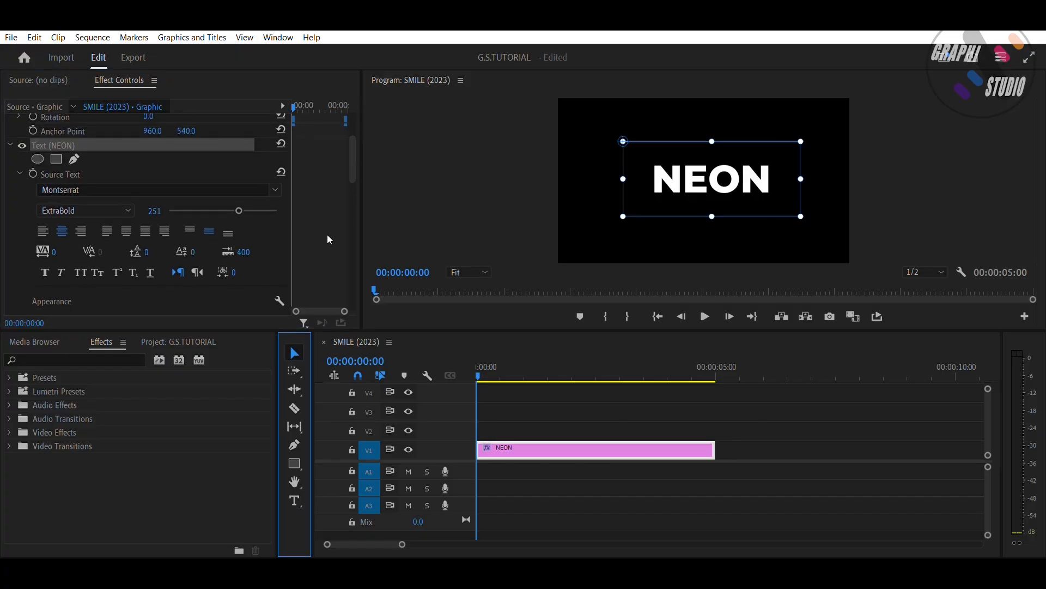
click(10, 144)
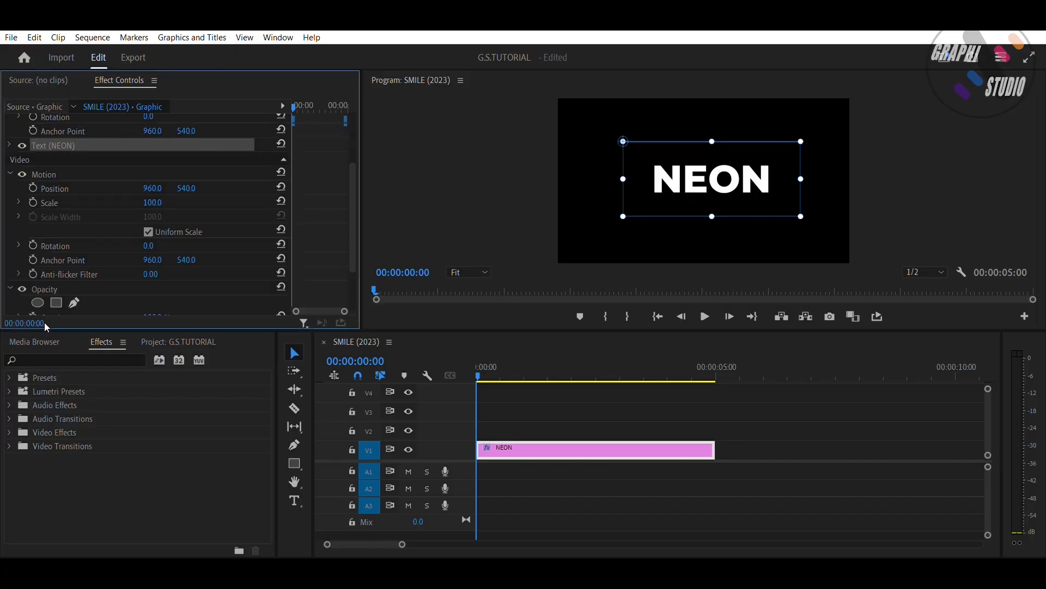
Find the Drop Shadow video effect and apply it to the NEON clip
click(52, 353)
text(D)
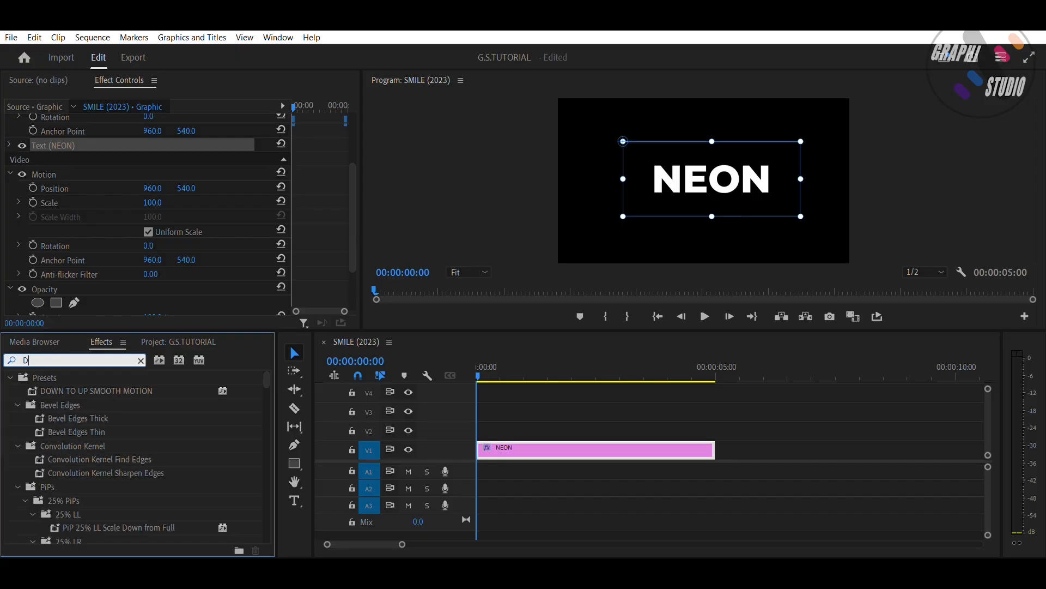
text(ROP)
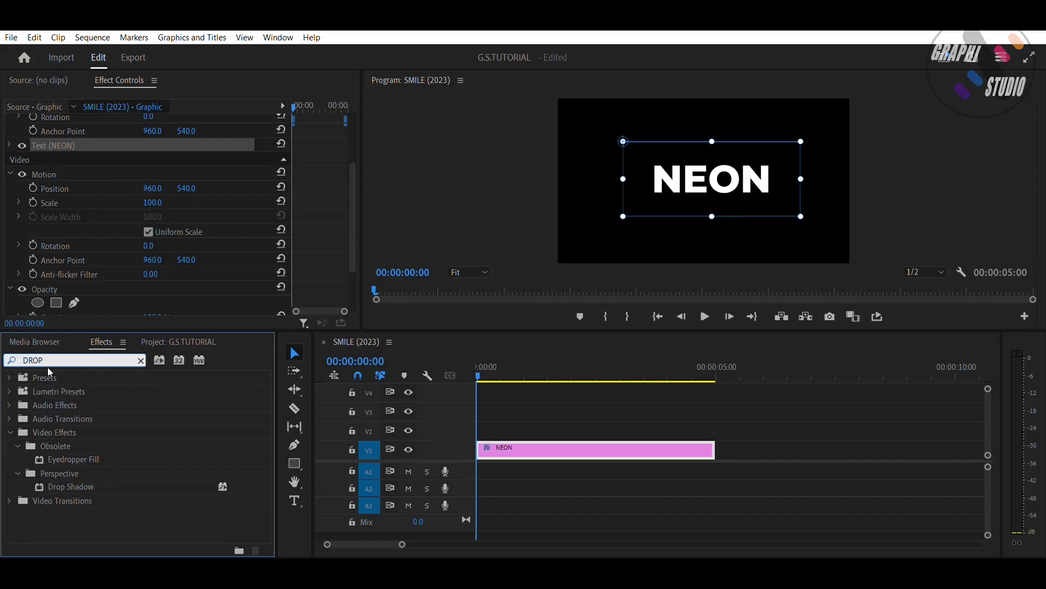
drag(69, 478, 494, 446)
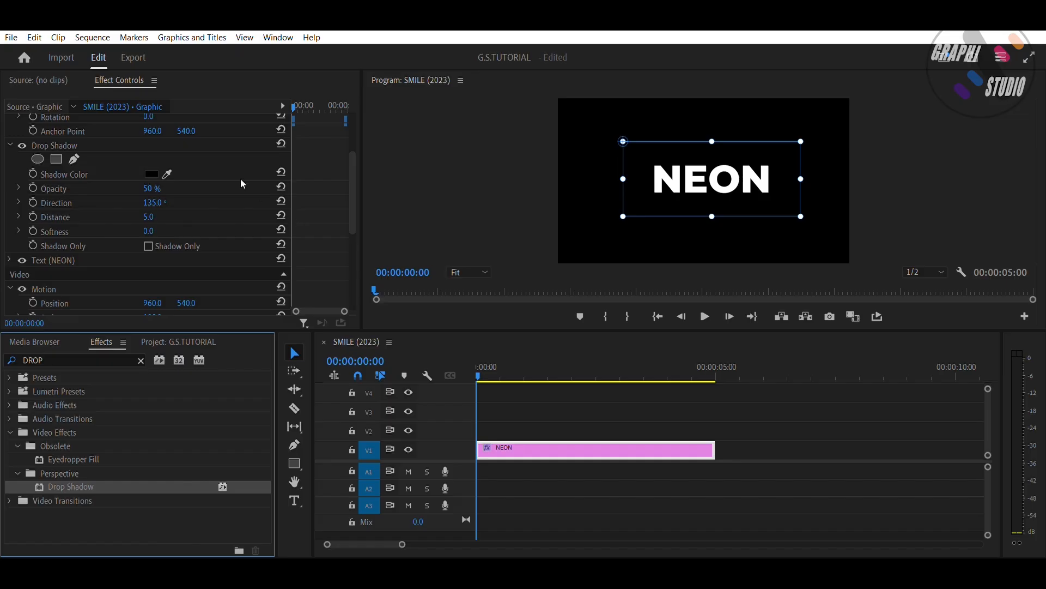
Set the drop shadow's color to white (FFFFFF), its distance to 0 and its softness to 10
click(157, 173)
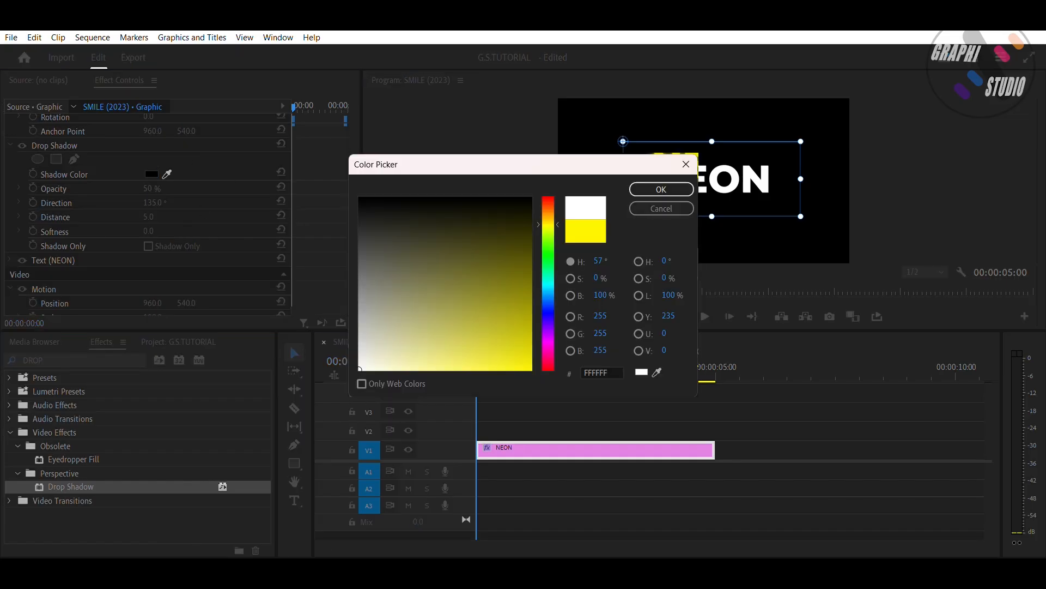
click(657, 189)
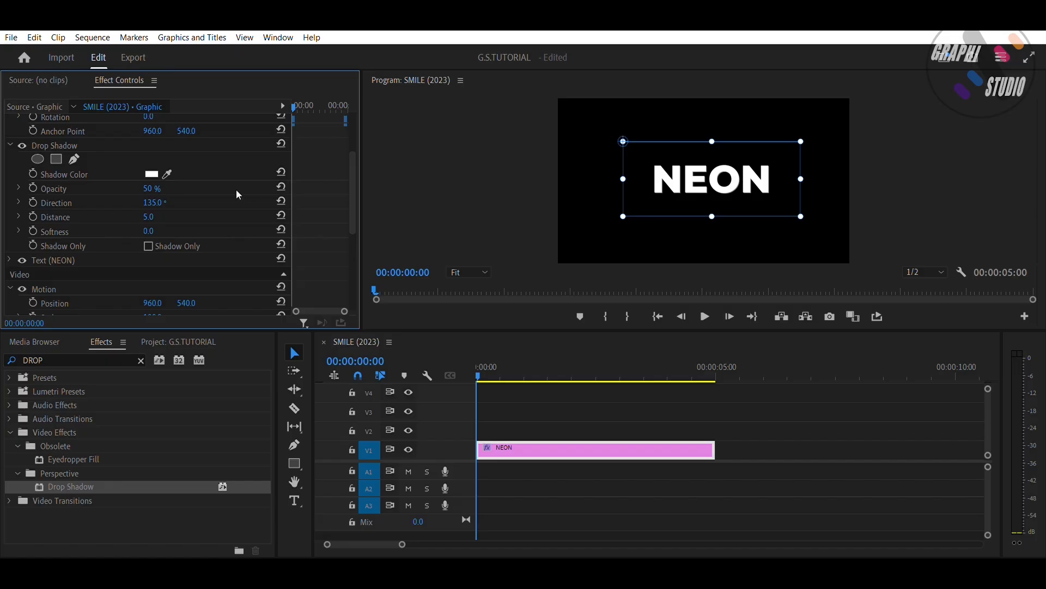
click(150, 216)
text(0)
key(Return)
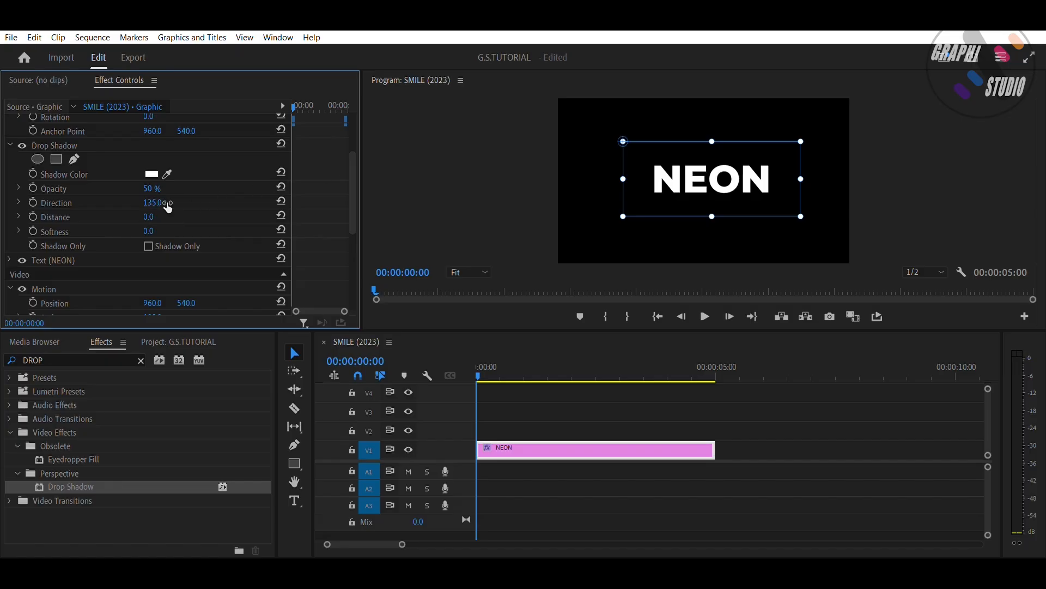
click(149, 230)
text(10)
key(Return)
Duplicate the Drop Shadow effect on the NEON clip and set the copy's softness to 50
click(96, 143)
right_click(96, 143)
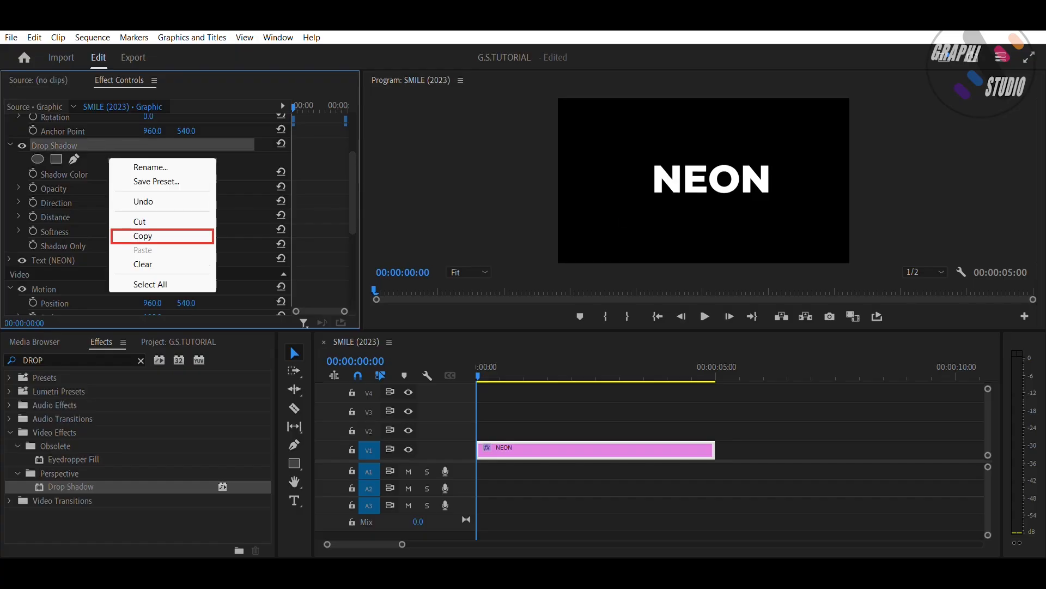
click(188, 236)
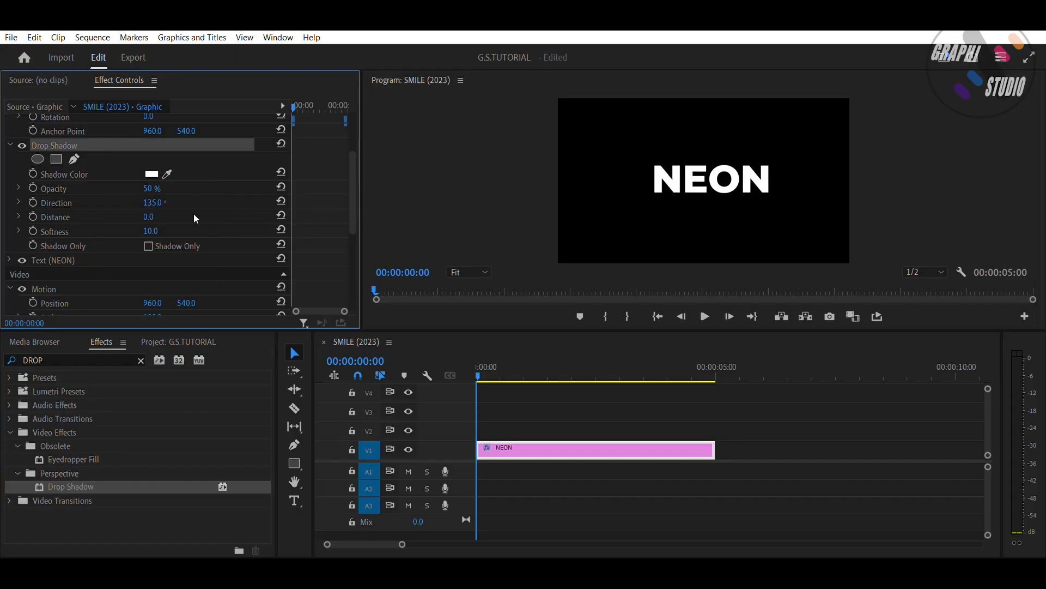
key(ctrl+v)
click(153, 230)
text(50)
key(Return)
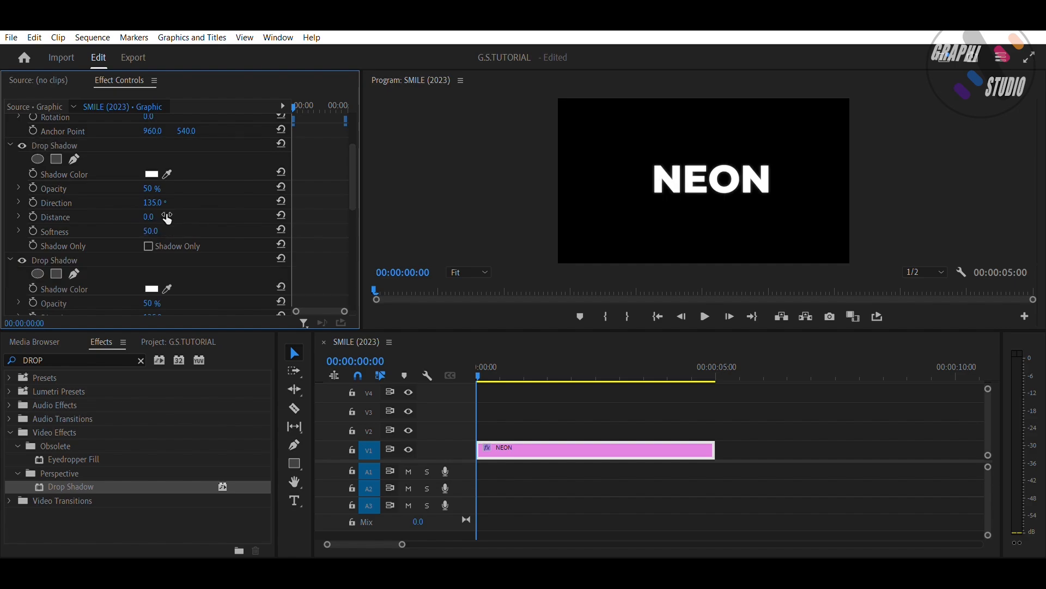
Add two more Drop Shadow copies to the NEON clip, with softness set to 100 and 150
key(ctrl+v)
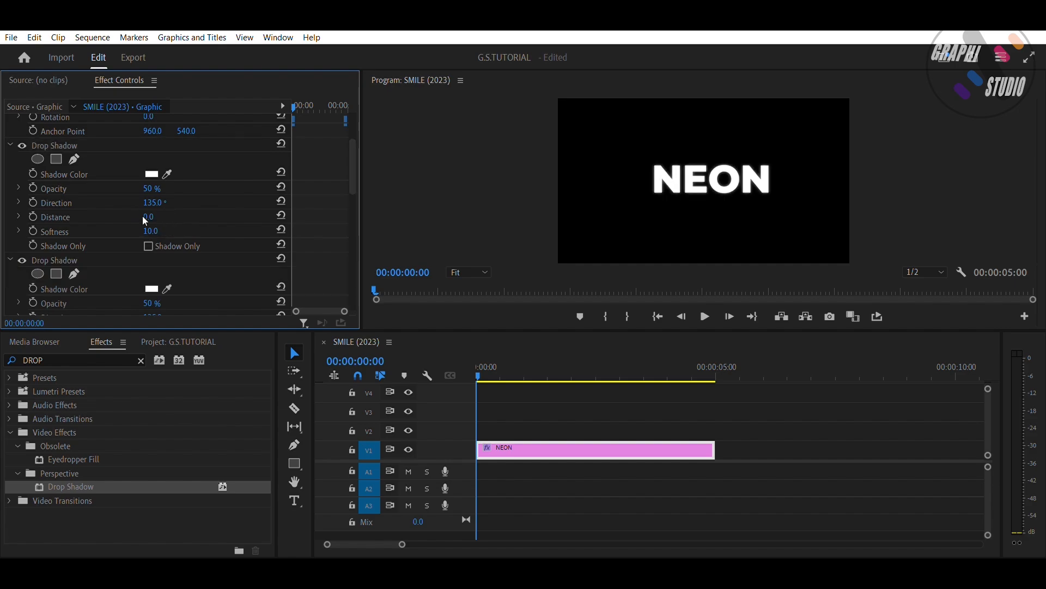
click(148, 231)
text(100)
key(Return)
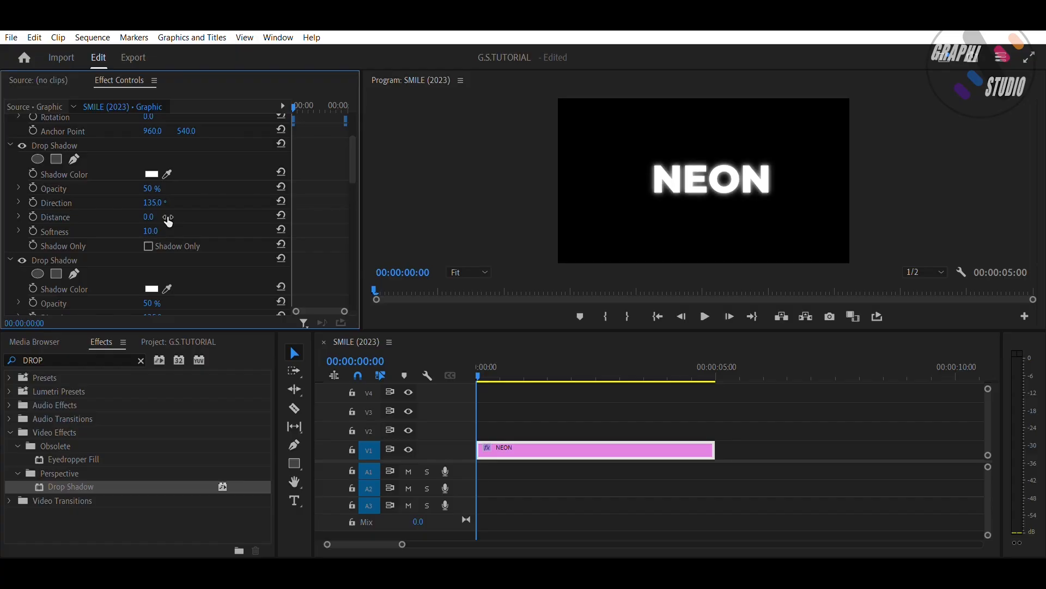
click(153, 230)
text(150)
key(Return)
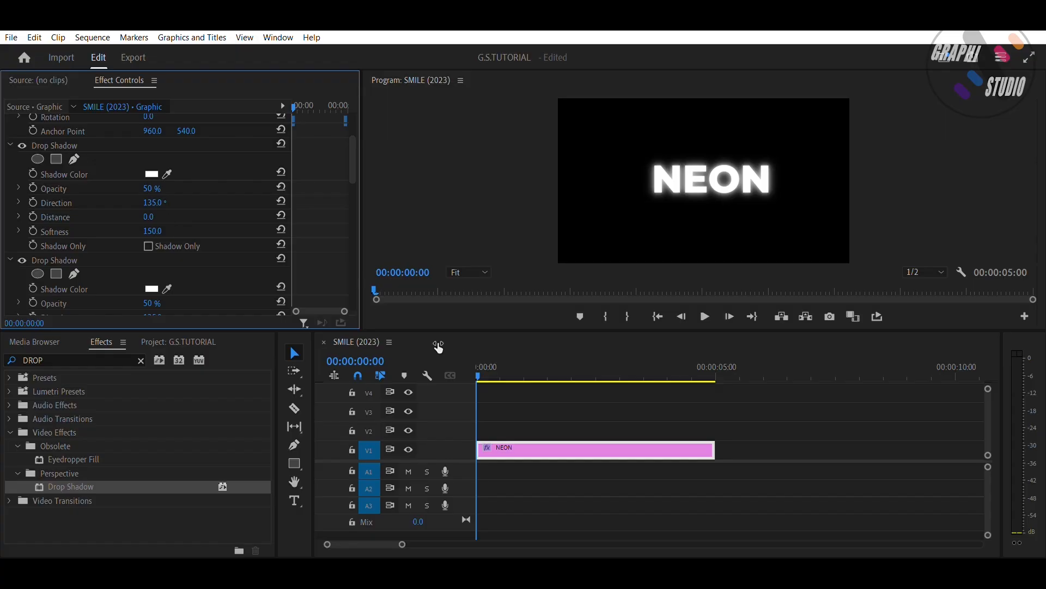
Find the Tint video effect and apply it to the NEON clip
click(141, 360)
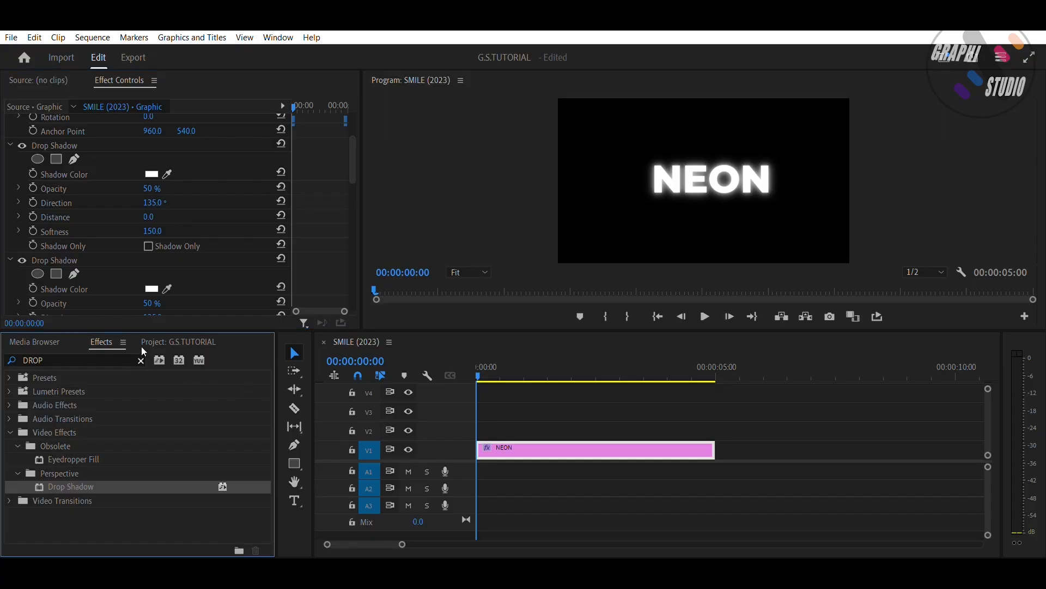
key(t)
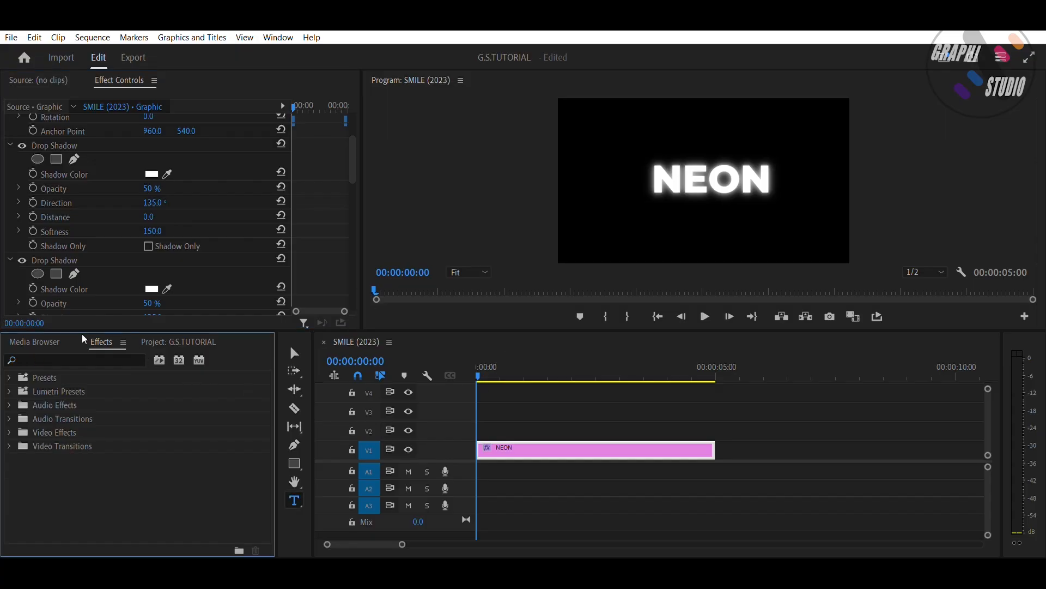
click(82, 360)
text(TINT)
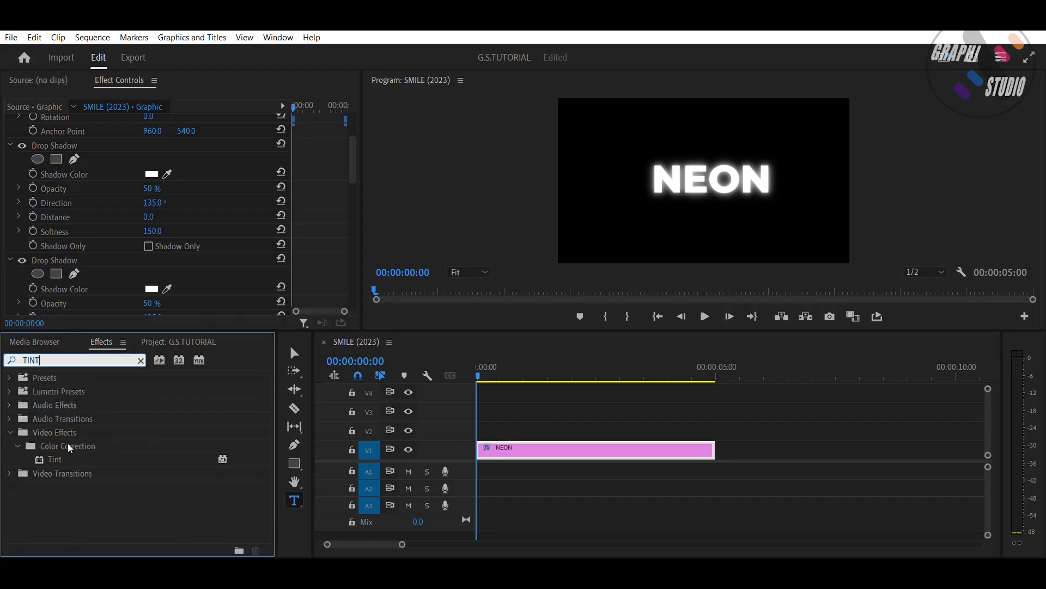
drag(85, 459, 508, 443)
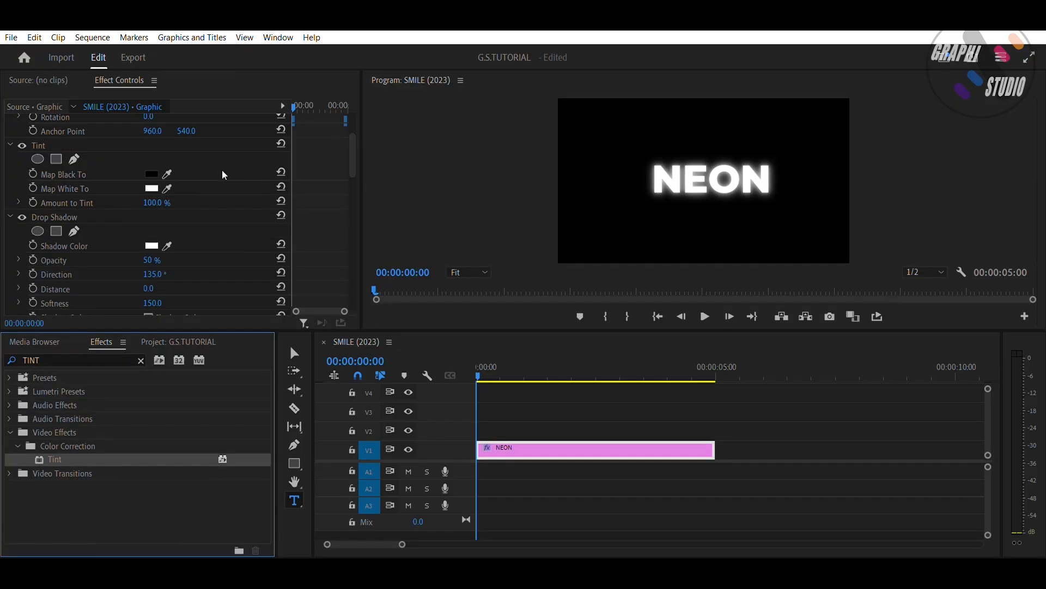
Set the Tint effect's Map White To color to yellow (FFF500)
click(152, 187)
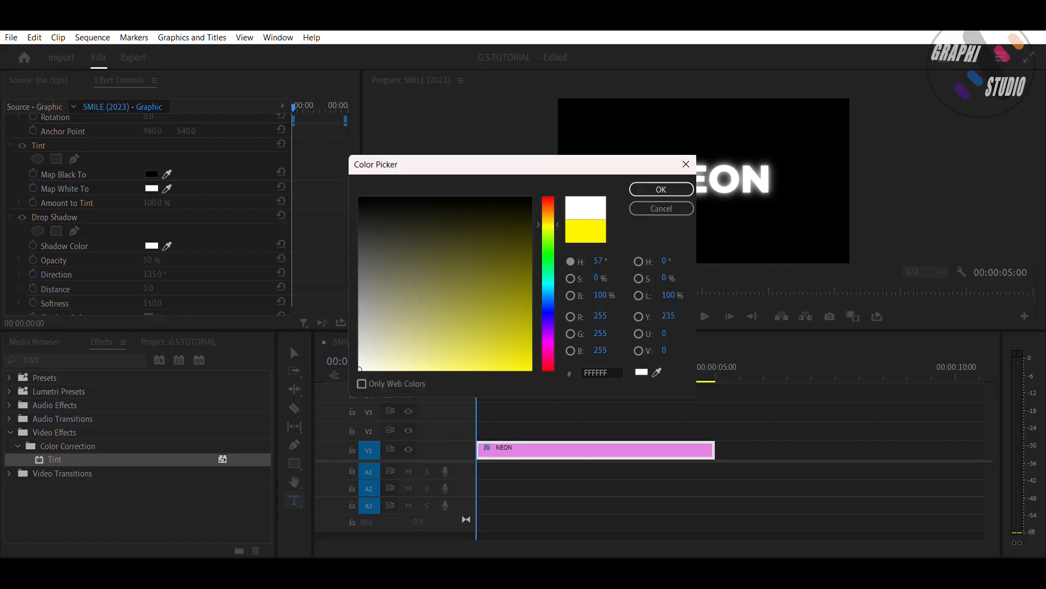
click(531, 369)
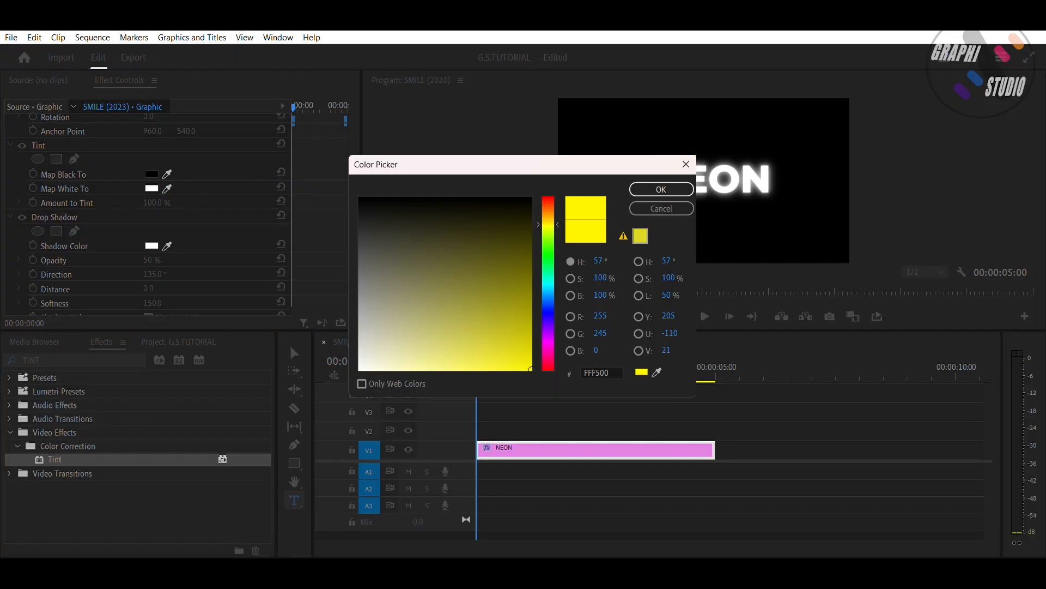
click(661, 189)
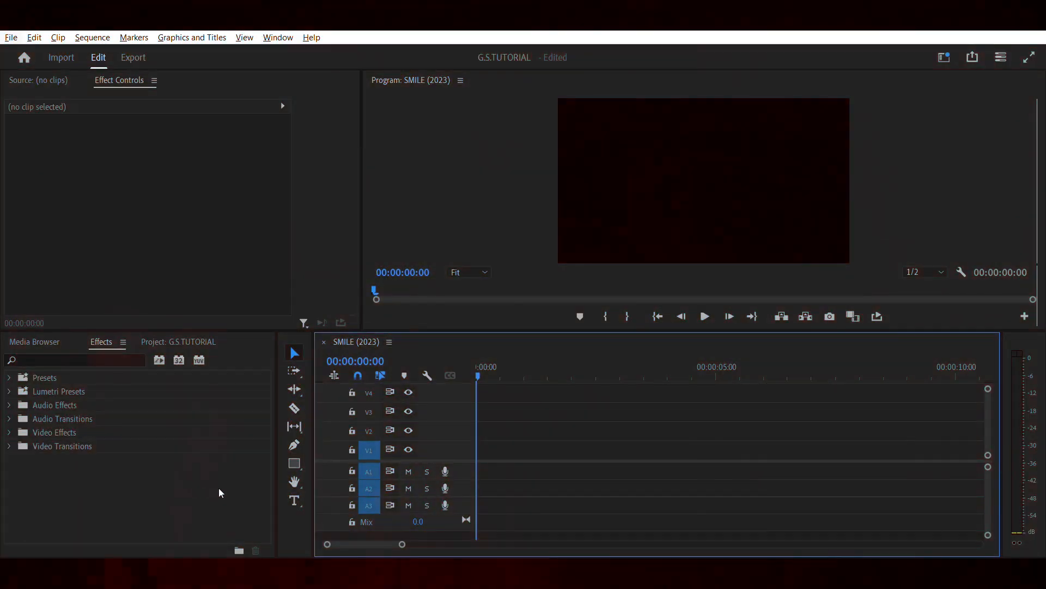
Create a text box in the empty sequence's frame and enter the word DREAM on seven stacked lines
click(295, 500)
click(647, 145)
drag(671, 154, 769, 263)
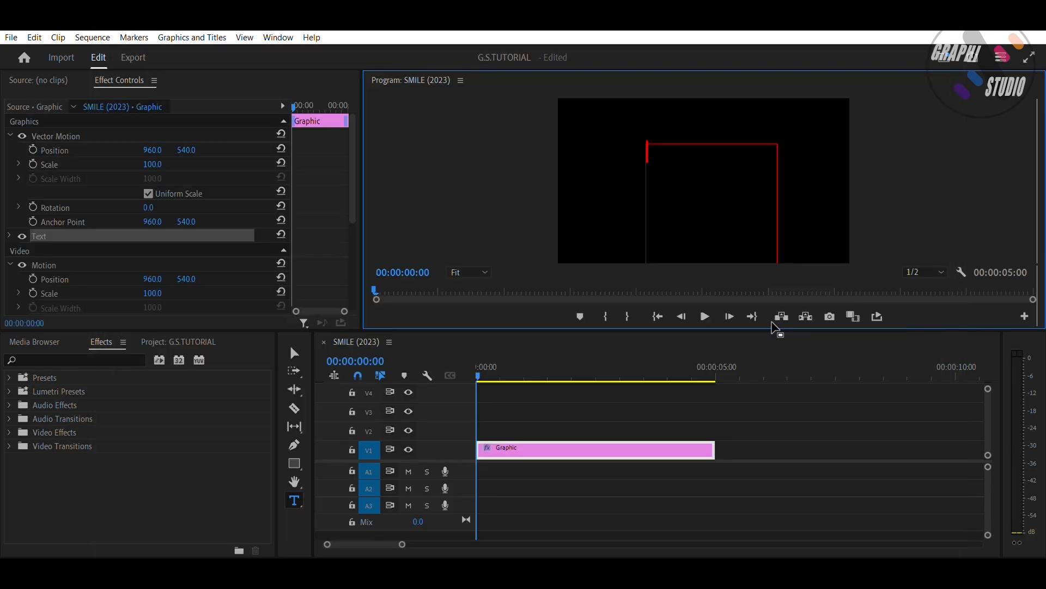
text(DREAM DREAM DREAM DREAM DREAM DREAM DREAM)
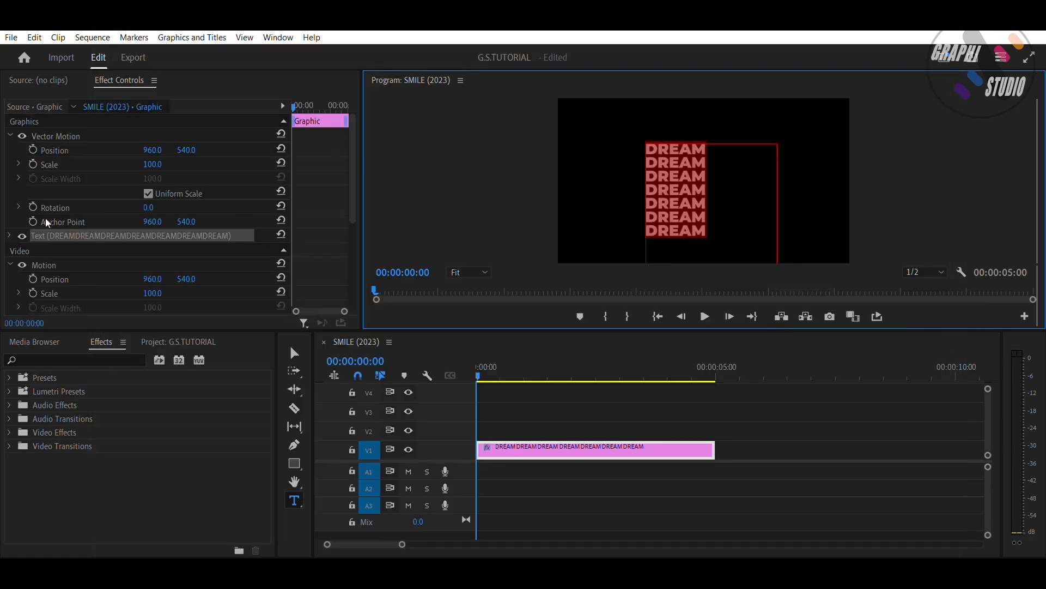
Set the DREAM text's font size to 157, center it vertically and horizontally in its box, and finish editing the text
click(9, 235)
drag(354, 131, 355, 158)
drag(155, 185, 202, 197)
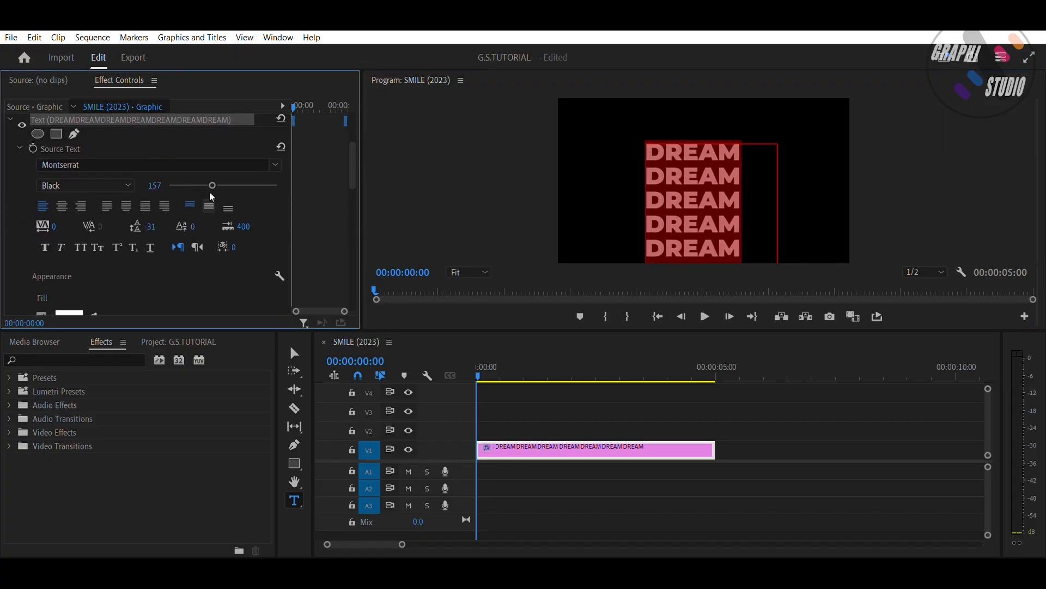
click(208, 206)
click(61, 206)
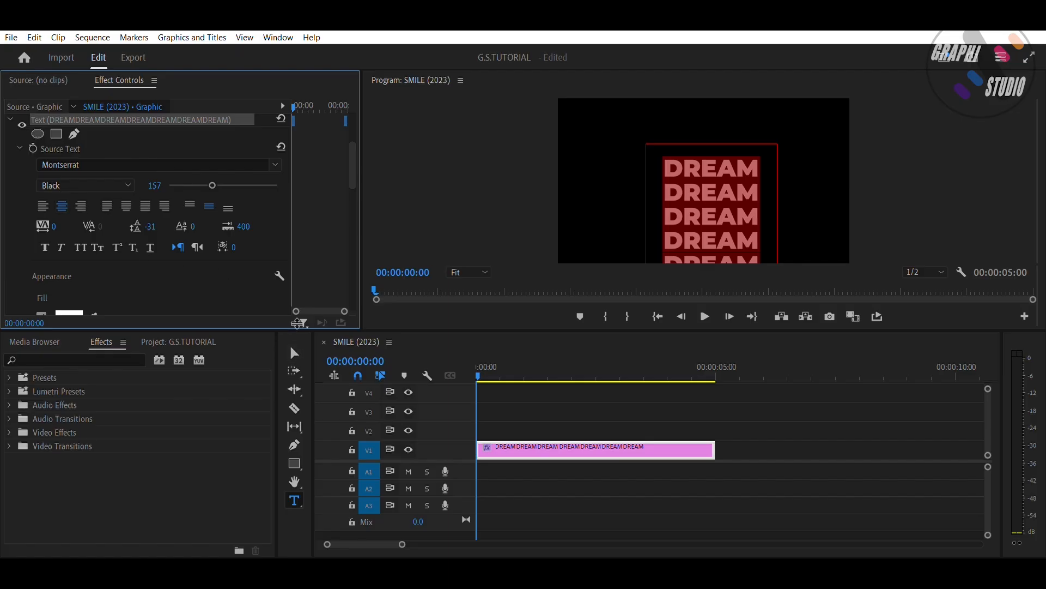
click(294, 348)
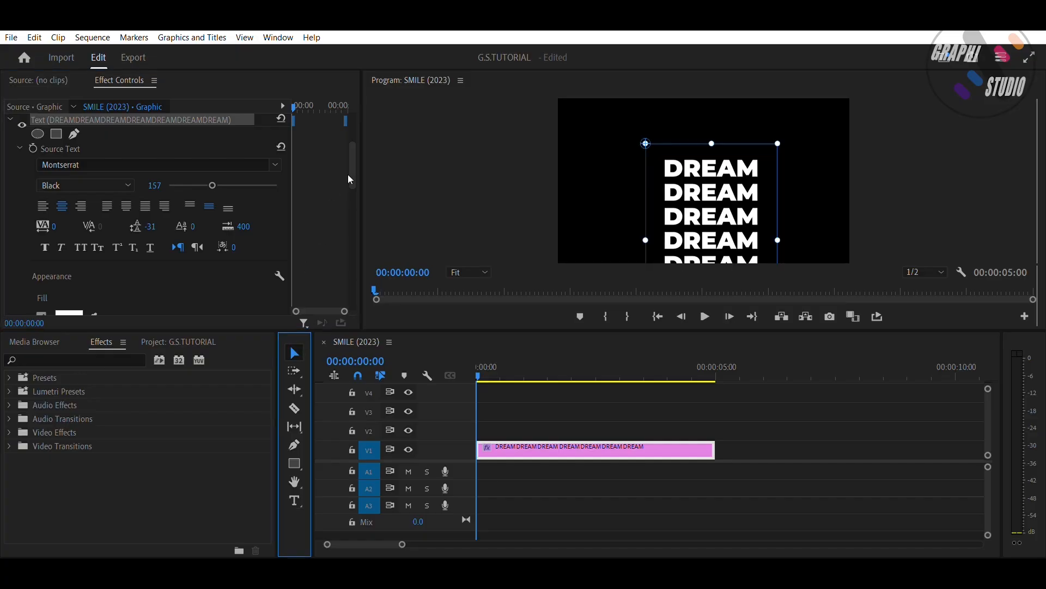
Add a rectangular opacity mask to the DREAM clip and reshape it to surround only the second DREAM line
drag(352, 162, 364, 297)
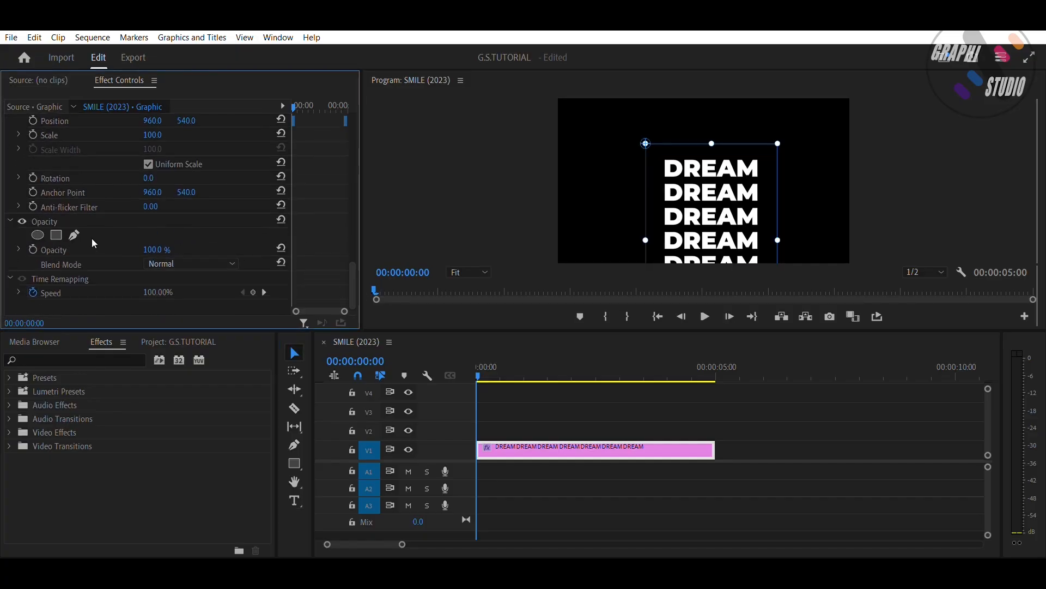
click(56, 235)
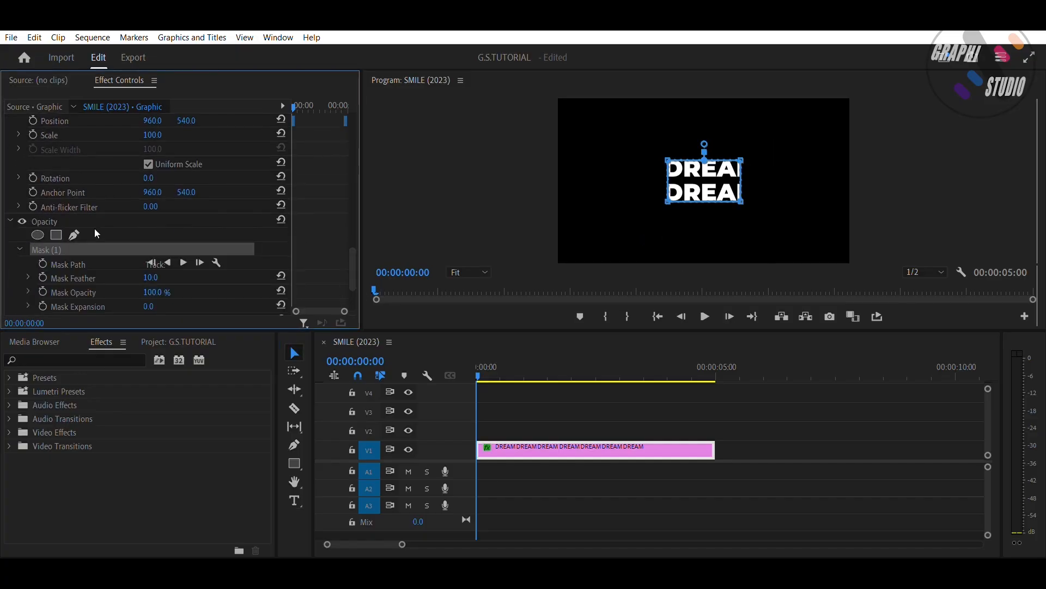
click(662, 145)
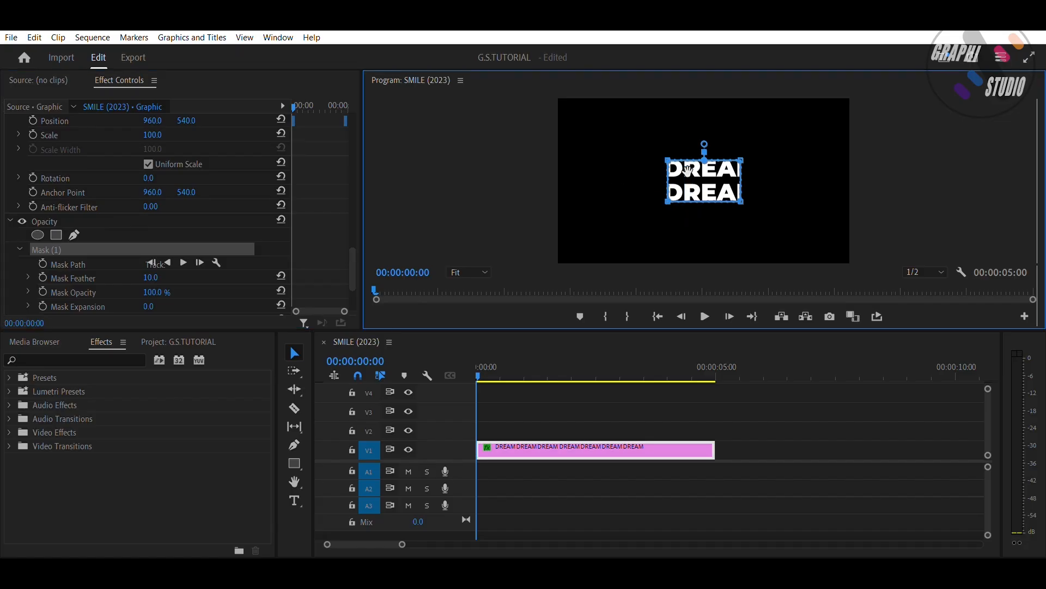
drag(655, 146, 743, 167)
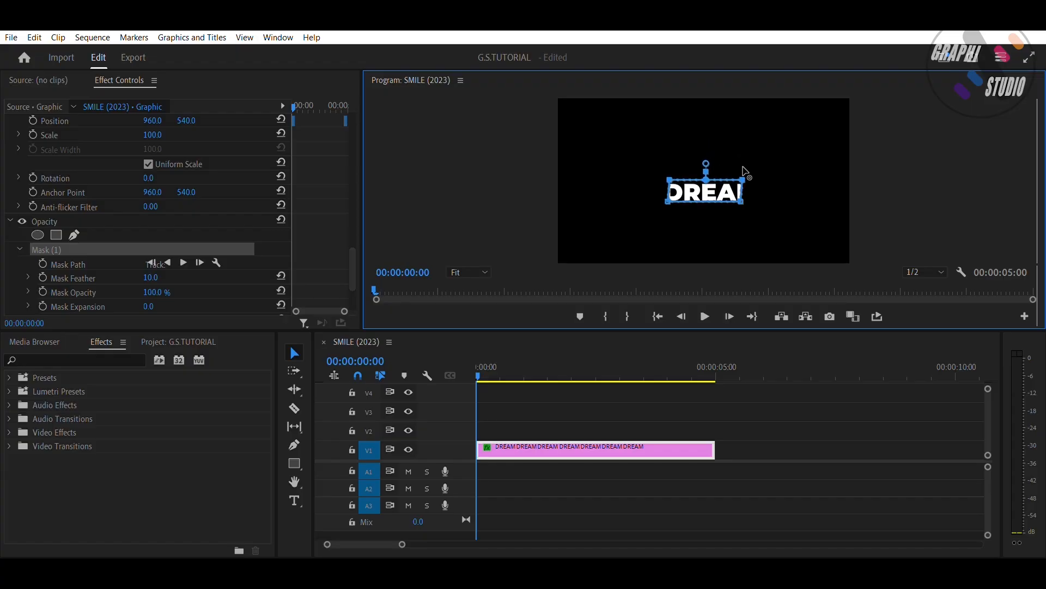
mouse_move(657, 175)
mouse_down()
mouse_move(675, 203)
mouse_move(659, 191)
mouse_up()
drag(734, 161, 768, 192)
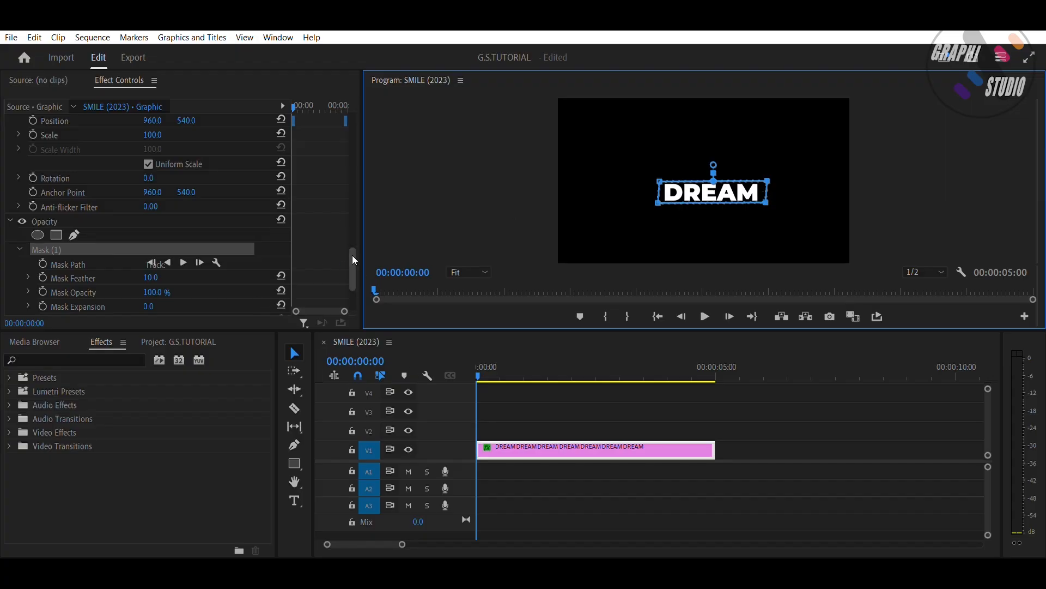
Set the DREAM clip's Vector Motion vertical position to about -254 and keyframe it at the start of the clip
drag(352, 255, 349, 122)
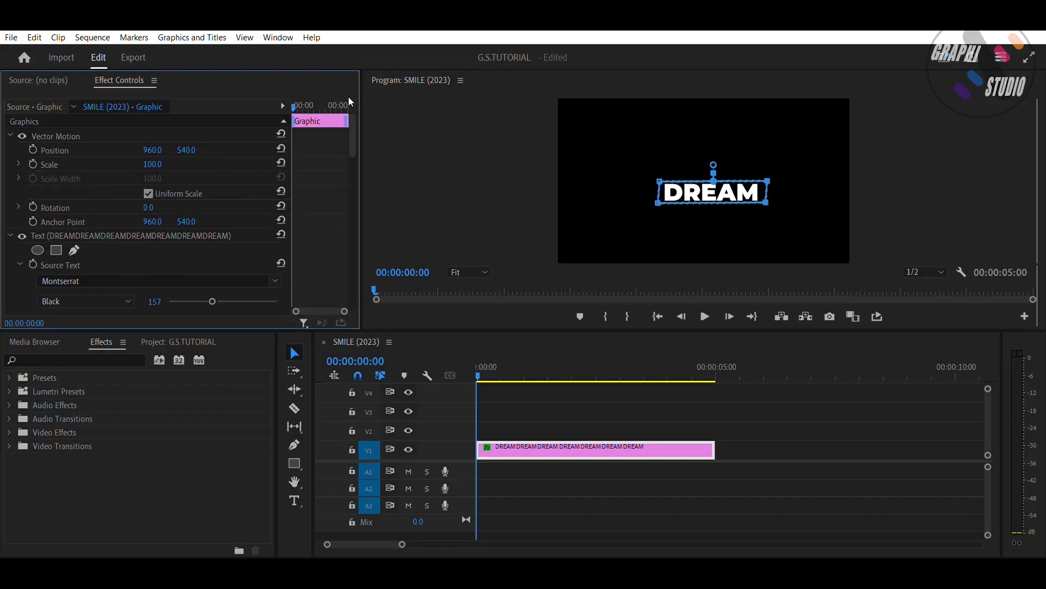
drag(186, 150, 0, 150)
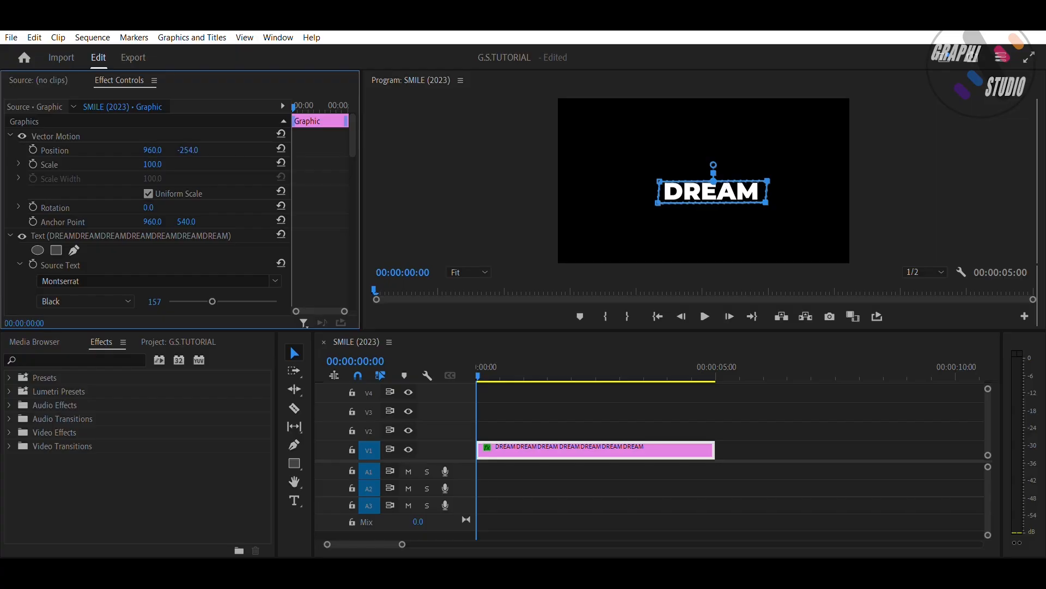
drag(188, 150, 189, 150)
click(33, 150)
Add a second Vector Motion position keyframe at 00:00:02:00 with the vertical position set to 685
drag(482, 366, 574, 364)
key(Left)
drag(187, 150, 698, 150)
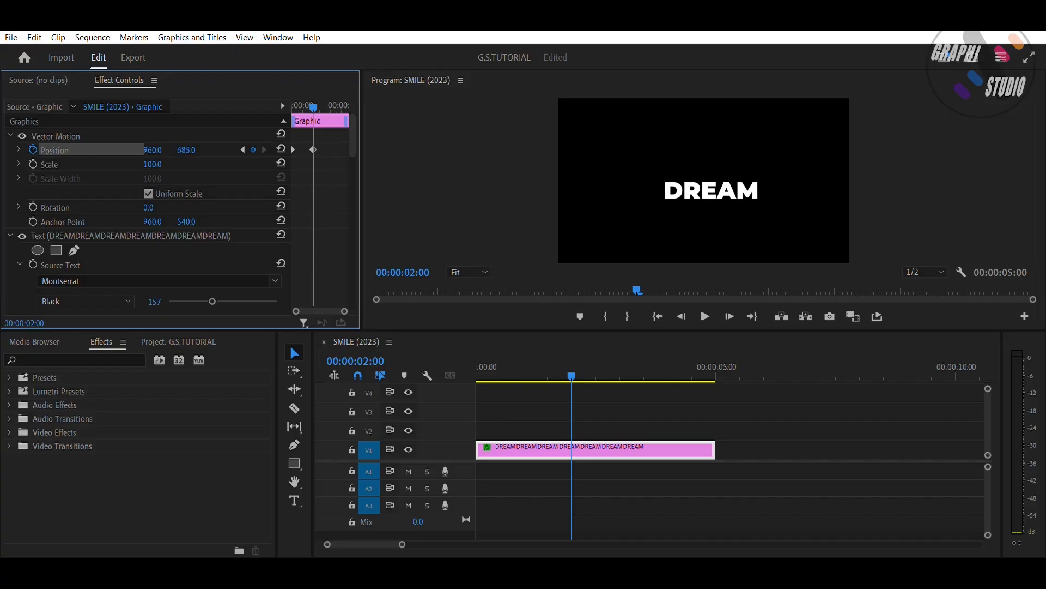
Ease the two Vector Motion position keyframes and shape their velocity curve into a steep peak near the start
click(19, 149)
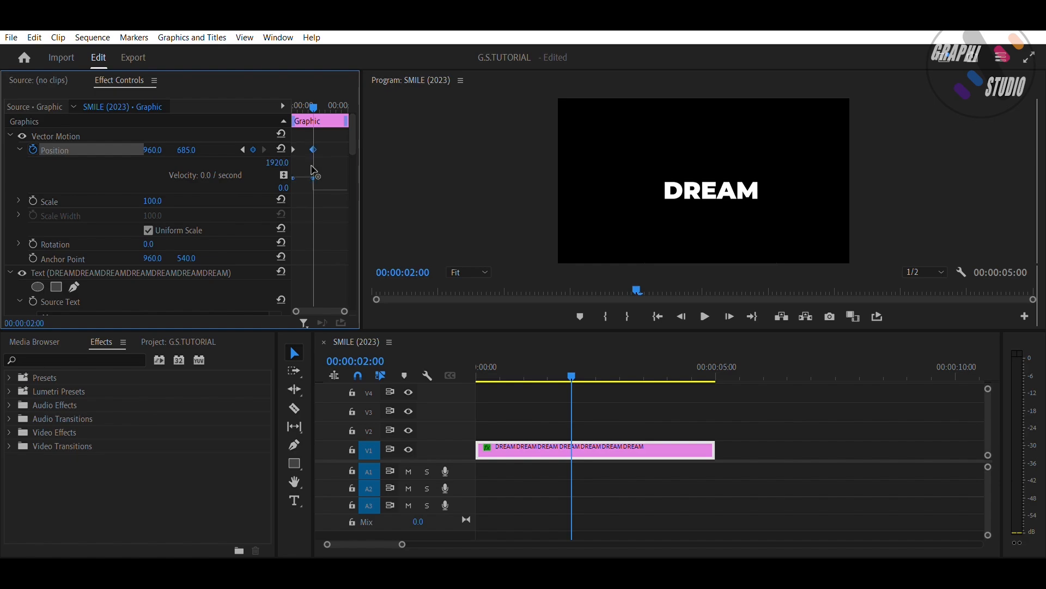
drag(301, 171, 295, 172)
drag(293, 170, 298, 185)
Play the DREAM animation from the start of the sequence to check the scrolling motion
drag(312, 106, 233, 101)
key(space)
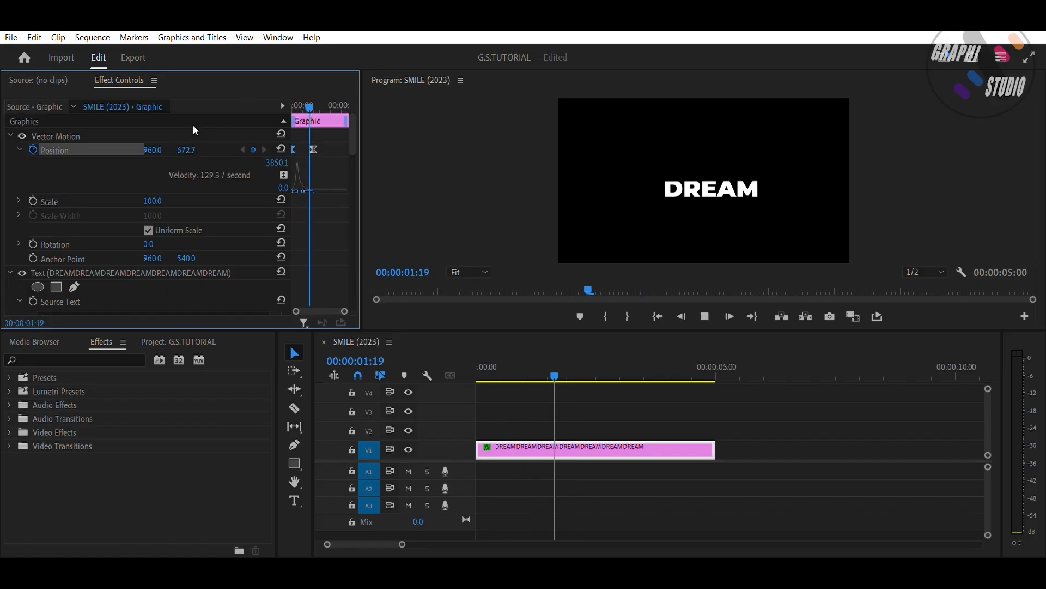
key(space)
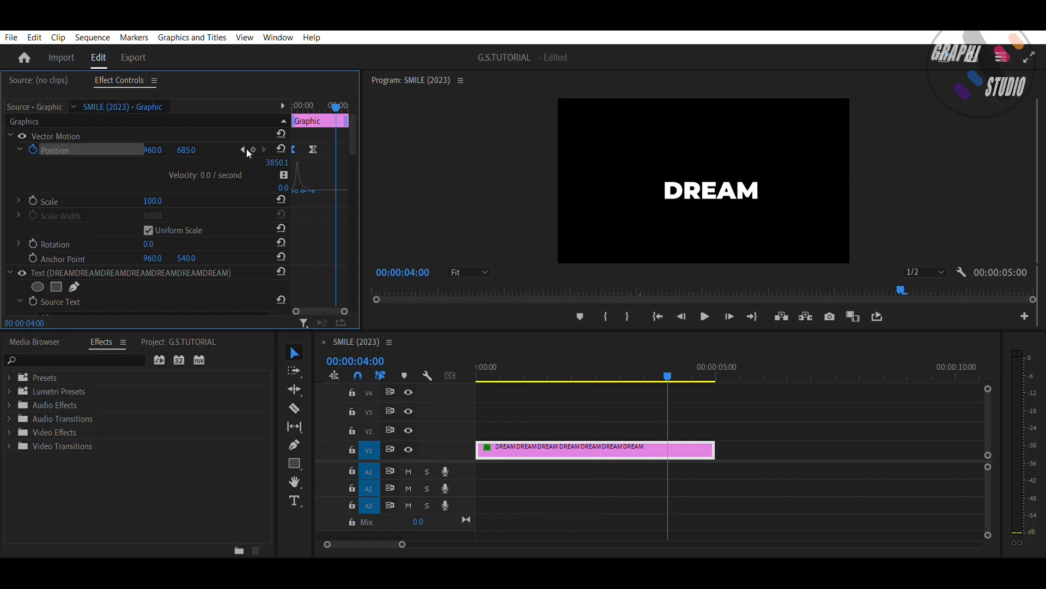
click(476, 366)
key(space)
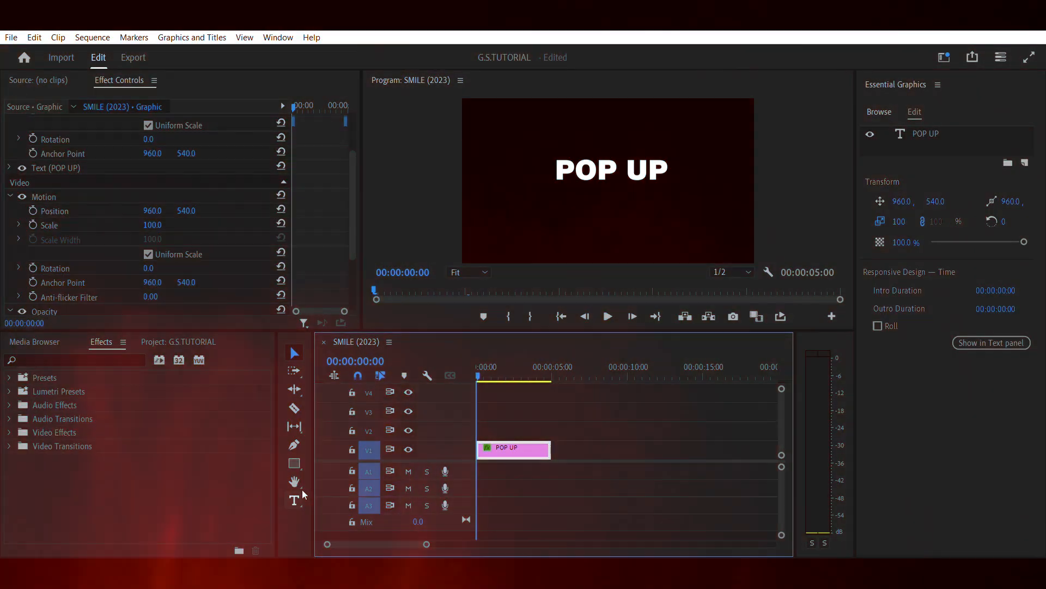
Find the Transform effect in the Distort group and apply it to the POP UP clip
click(107, 355)
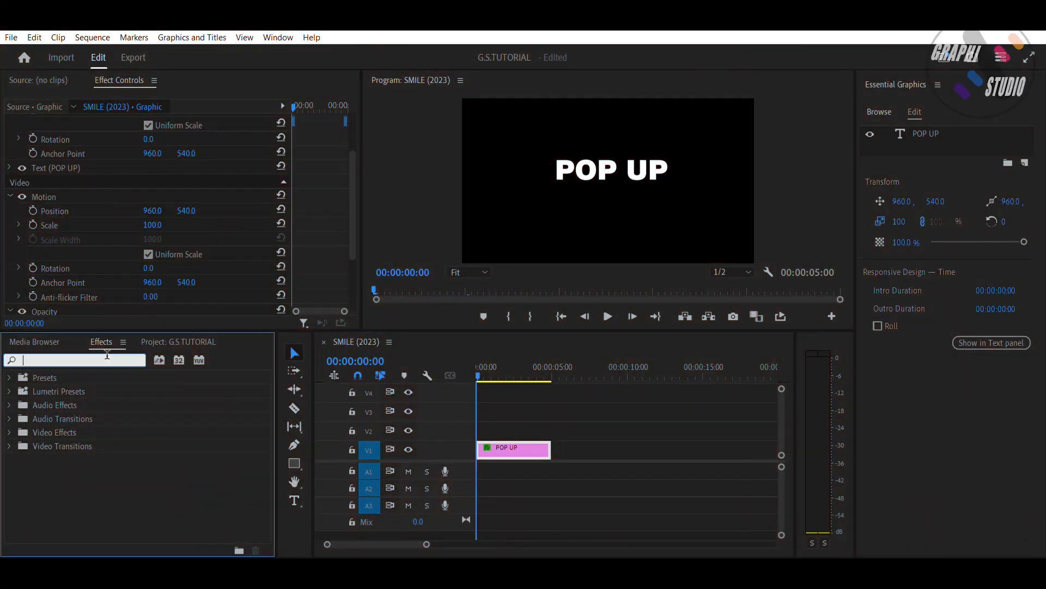
text(tra)
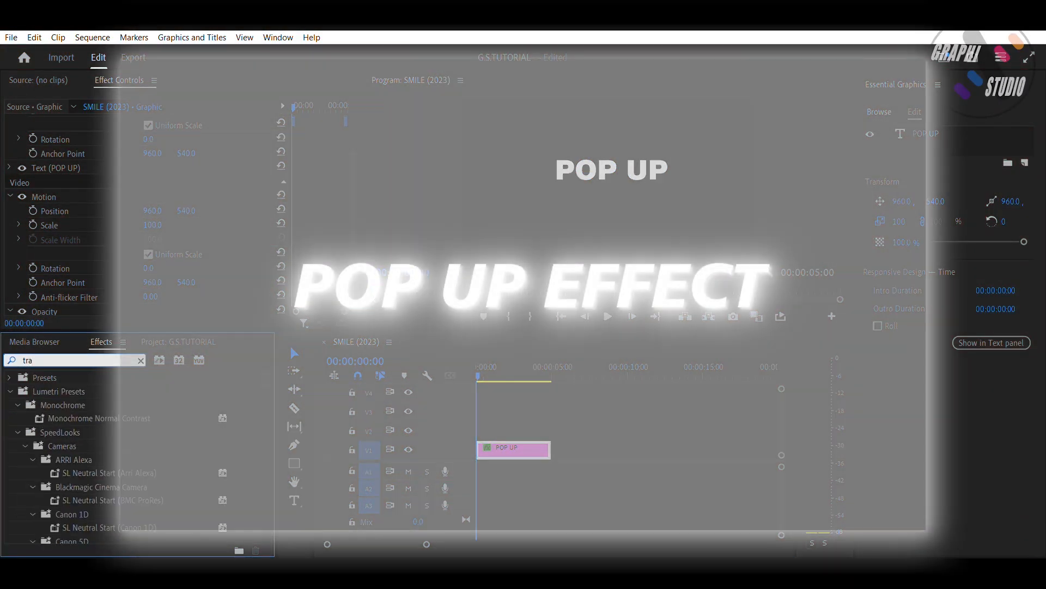
text(nsf)
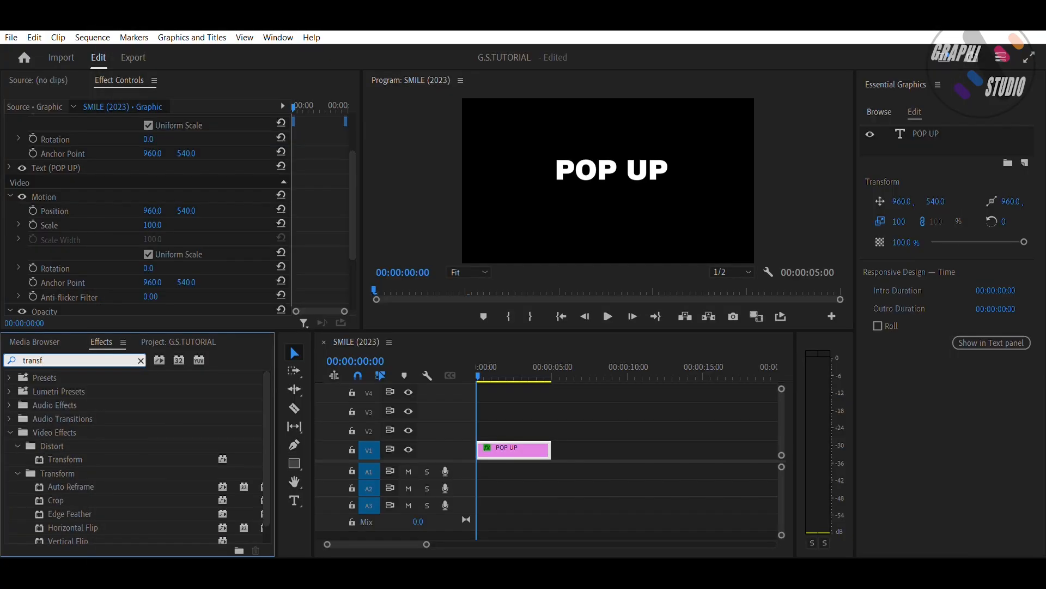
drag(76, 460, 483, 447)
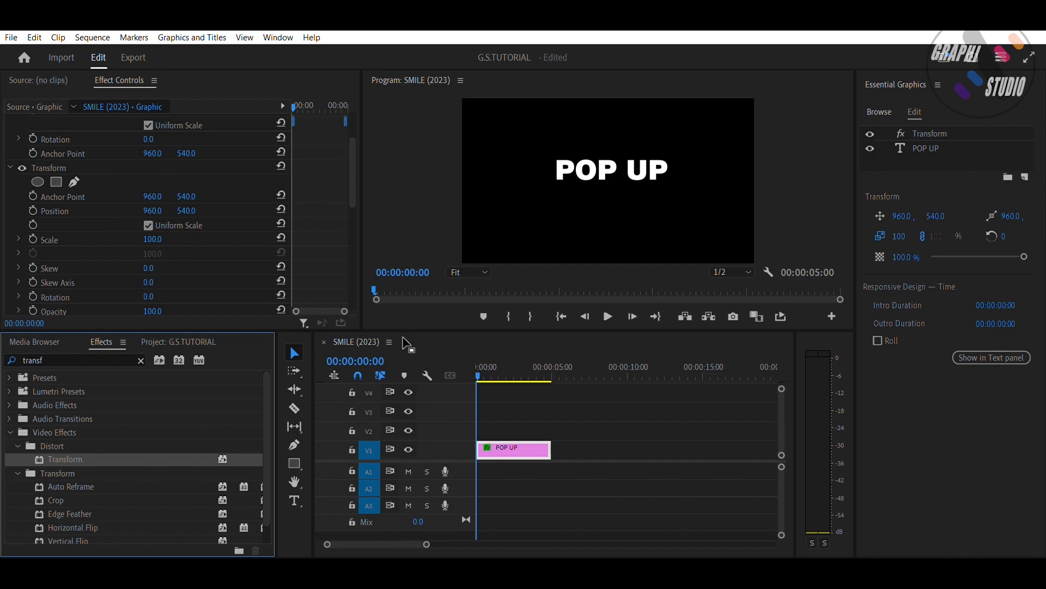
Keyframe the Transform effect's scale at 70 at the start of the POP UP clip
click(34, 239)
click(153, 239)
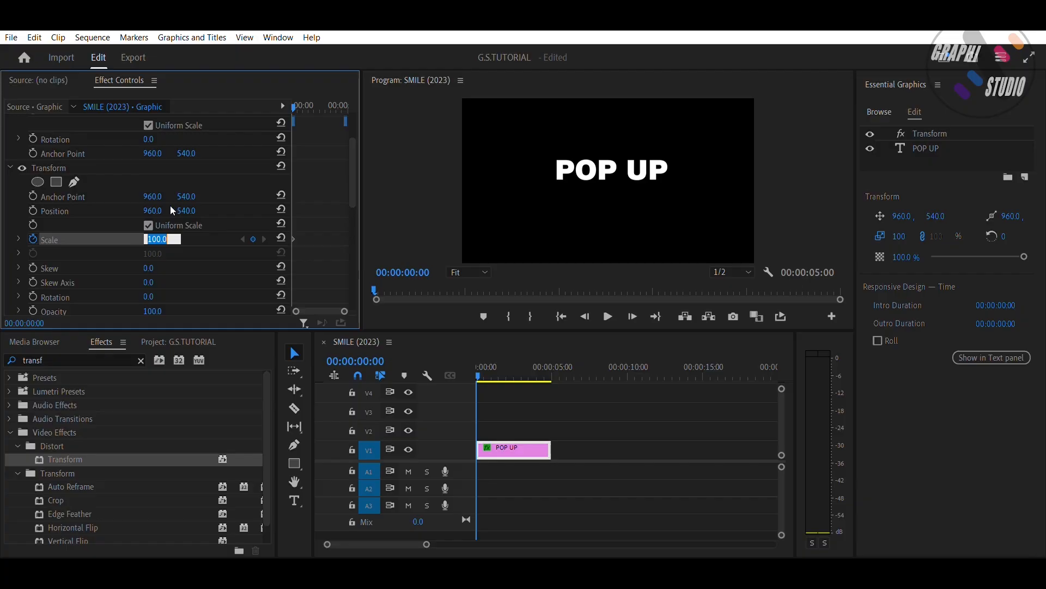
text(70)
key(Return)
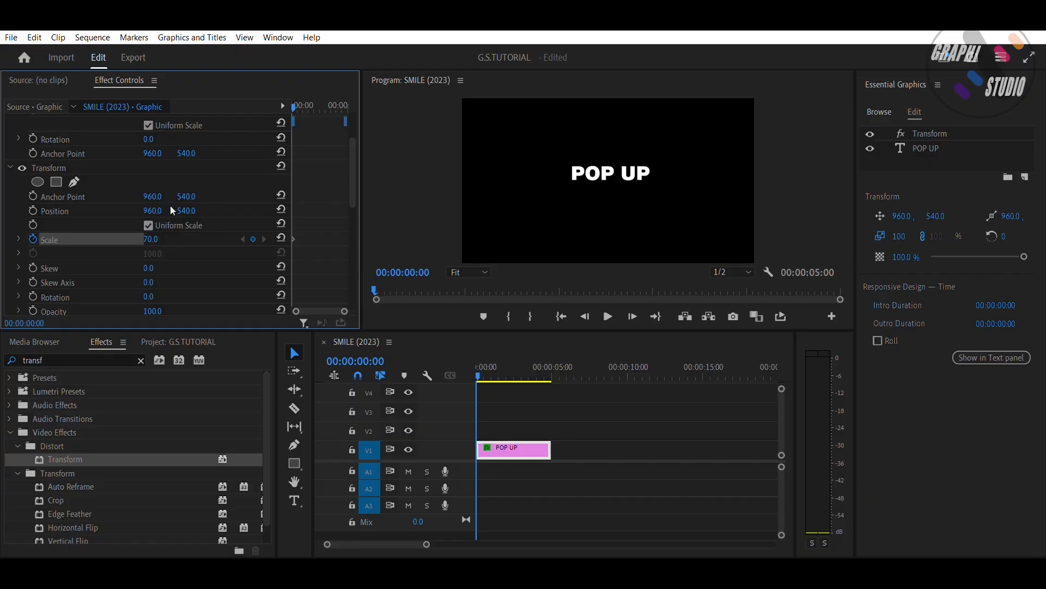
Add a Transform scale keyframe of 130 at 00:00:00:03 on the POP UP clip
key(space)
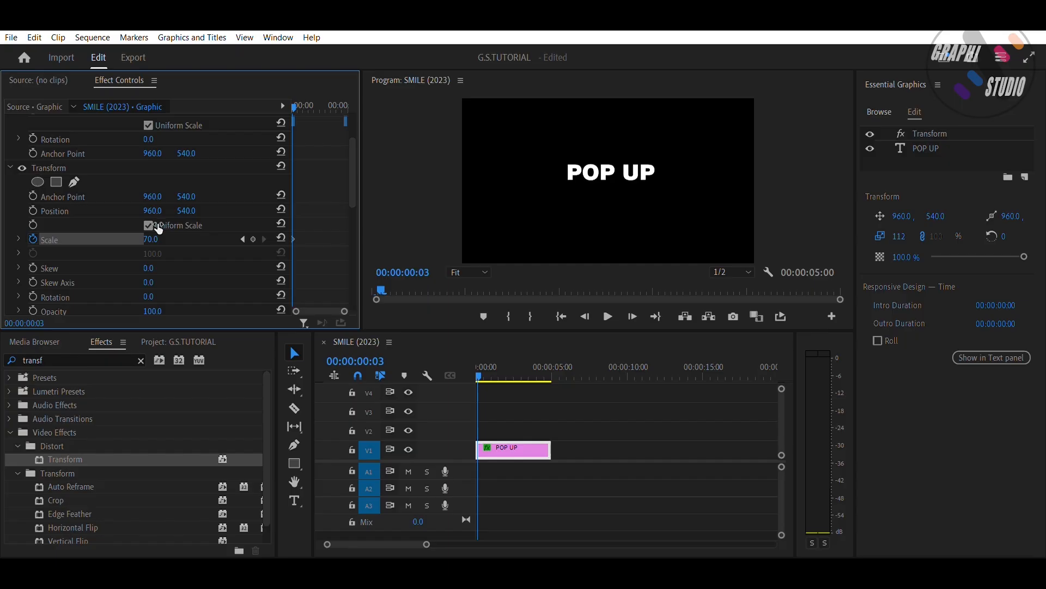
click(158, 238)
text(13)
key(Return)
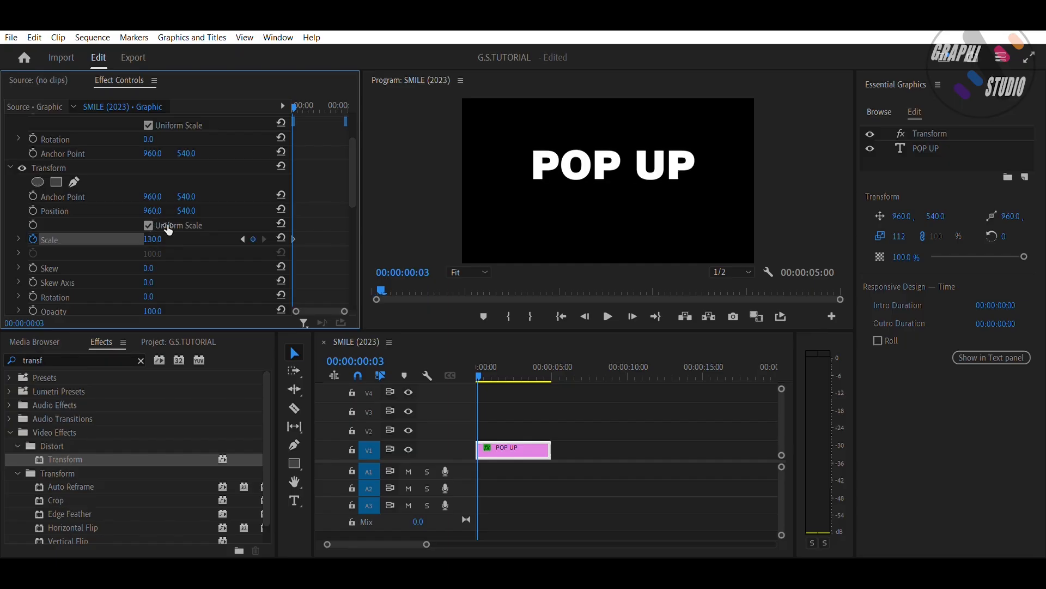
Add a Transform scale keyframe of 100 at 00:00:00:06 on the POP UP clip
key(Right)
key(Right)
key(Right)
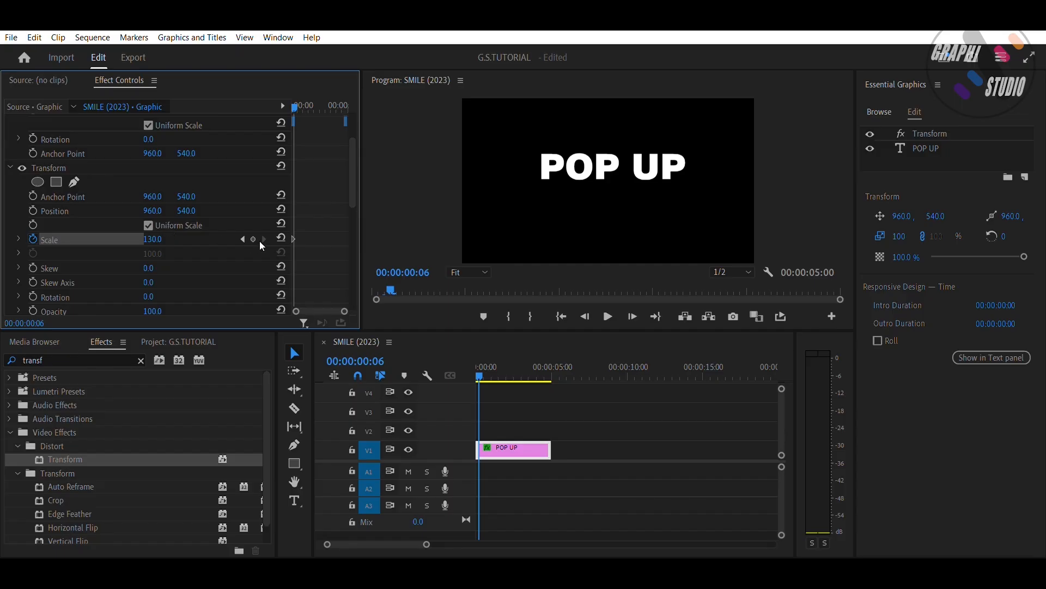
click(282, 226)
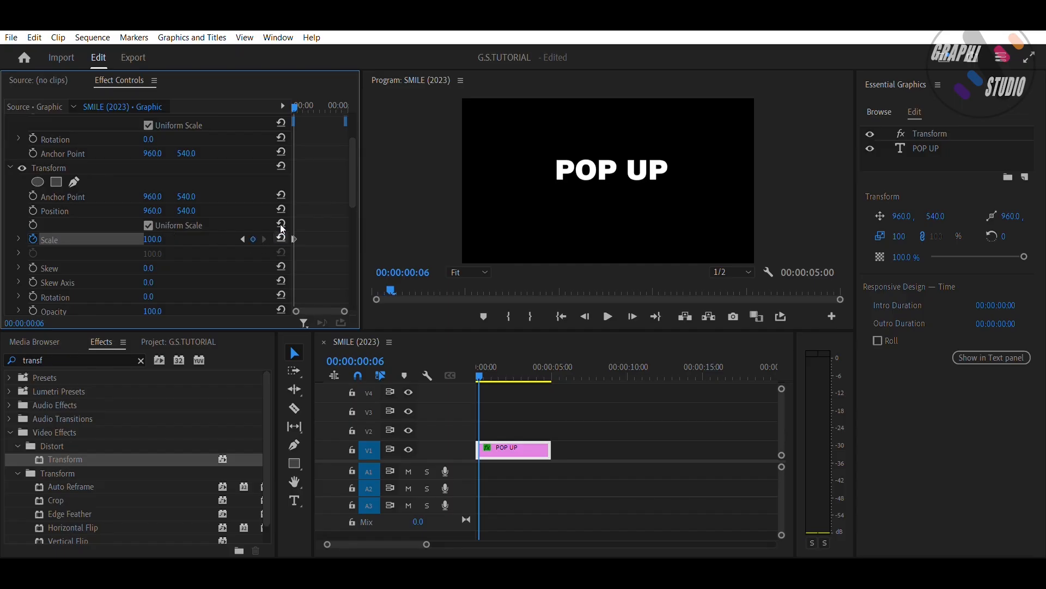
Set the Transform effect's shutter angle to 360 on the POP UP clip
scroll(313, 220, down, 3)
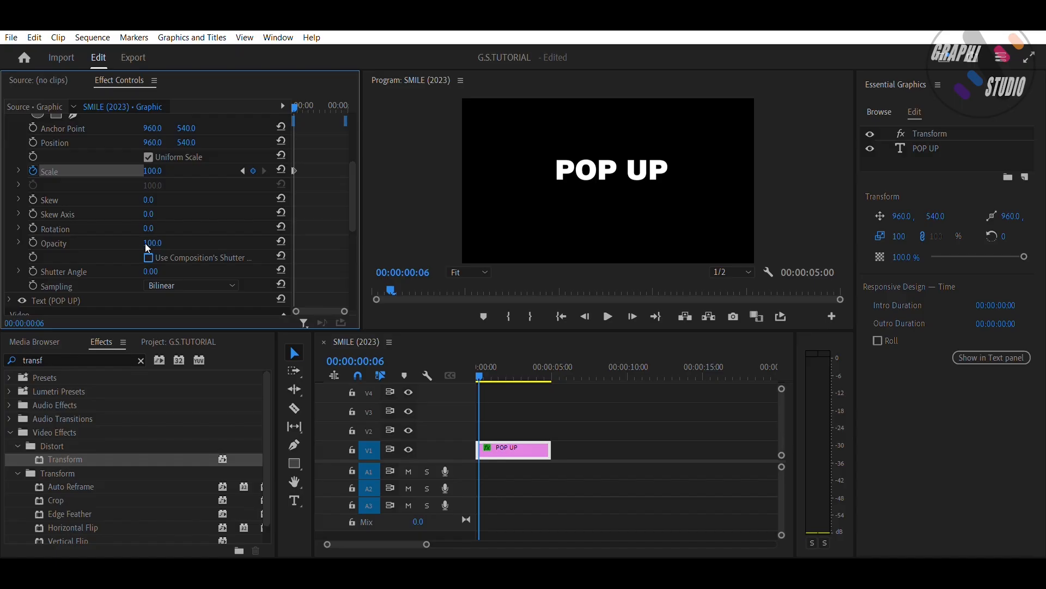
click(149, 258)
text(360)
key(Return)
Play the POP UP animation from the start of the sequence to check the scale motion
drag(482, 366, 469, 364)
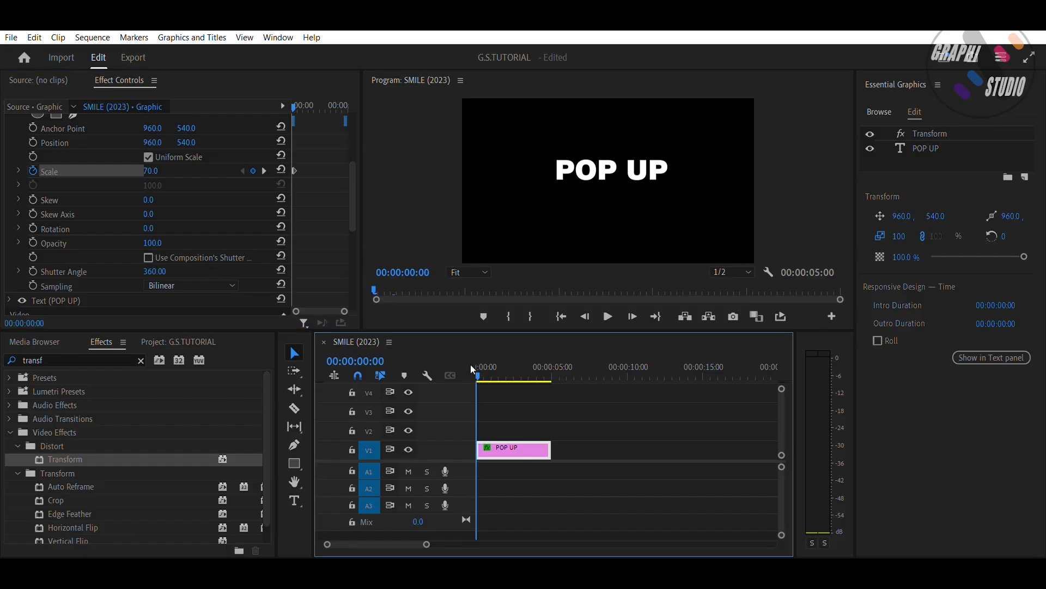
click(605, 303)
key(space)
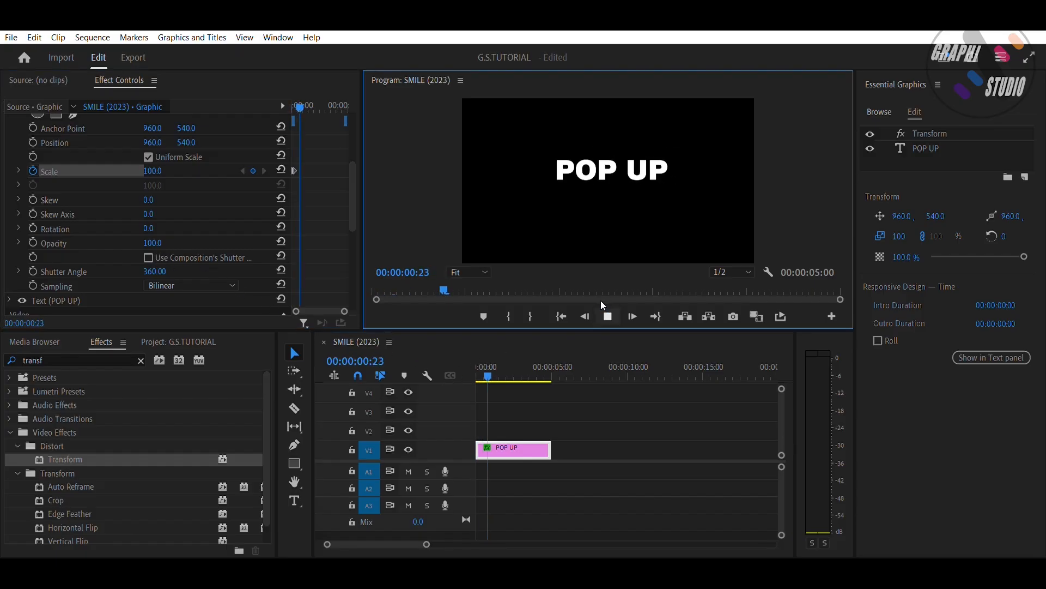
drag(512, 365, 450, 374)
click(600, 299)
key(space)
key(space)
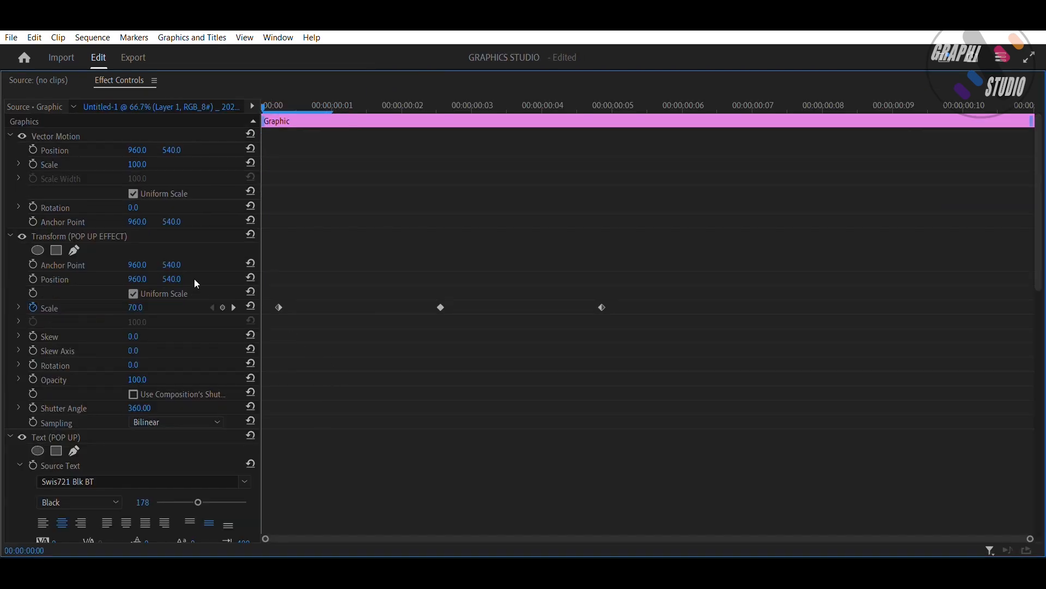
Save the keyframed Transform effect as a preset named POP UP EFFECT and apply it to all text clips on V1
right_click(142, 224)
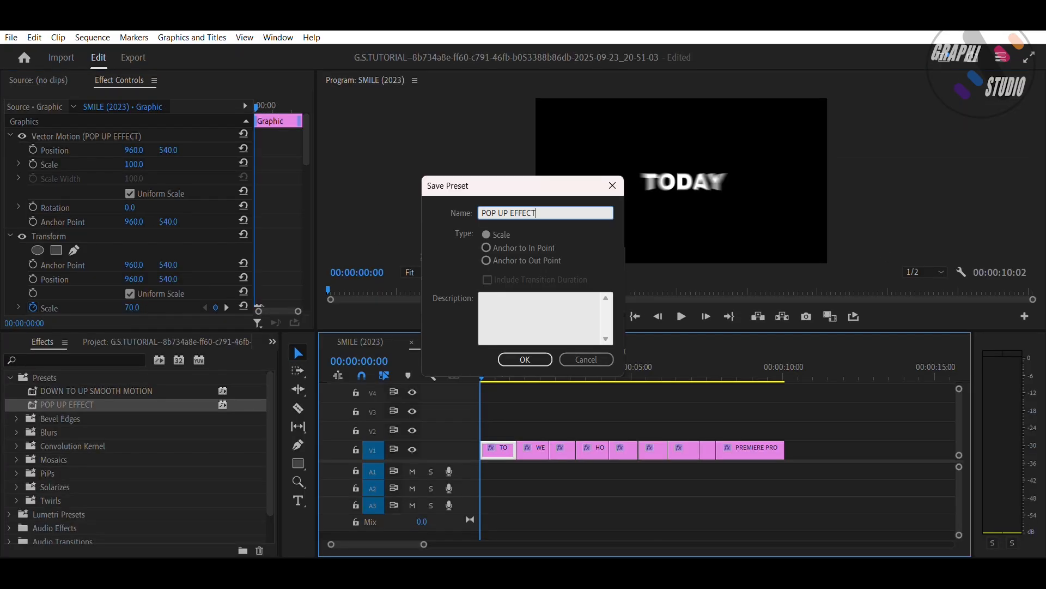
key(Return)
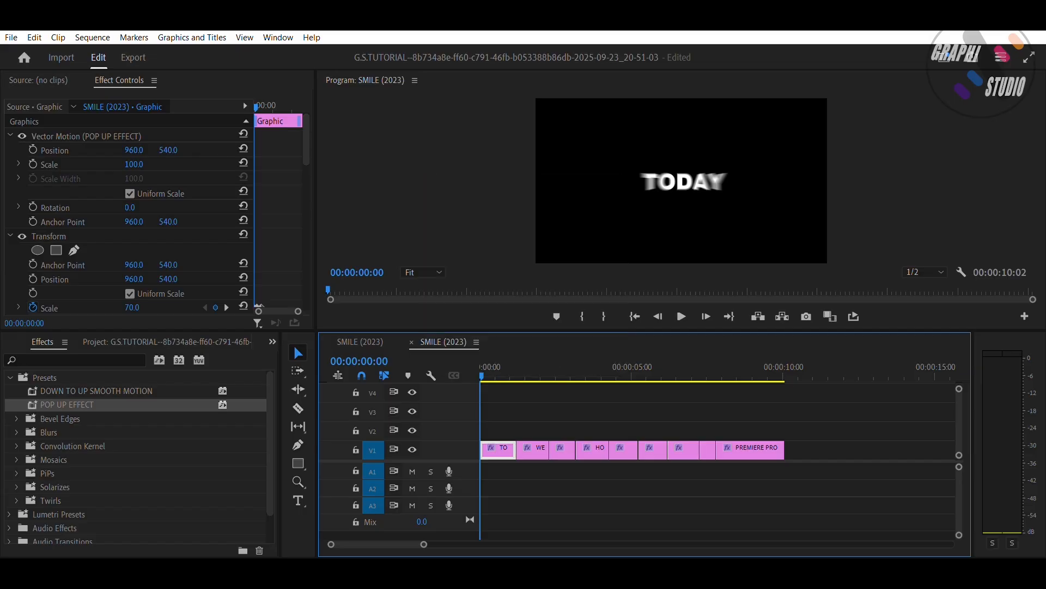
drag(797, 451, 430, 425)
drag(164, 403, 496, 439)
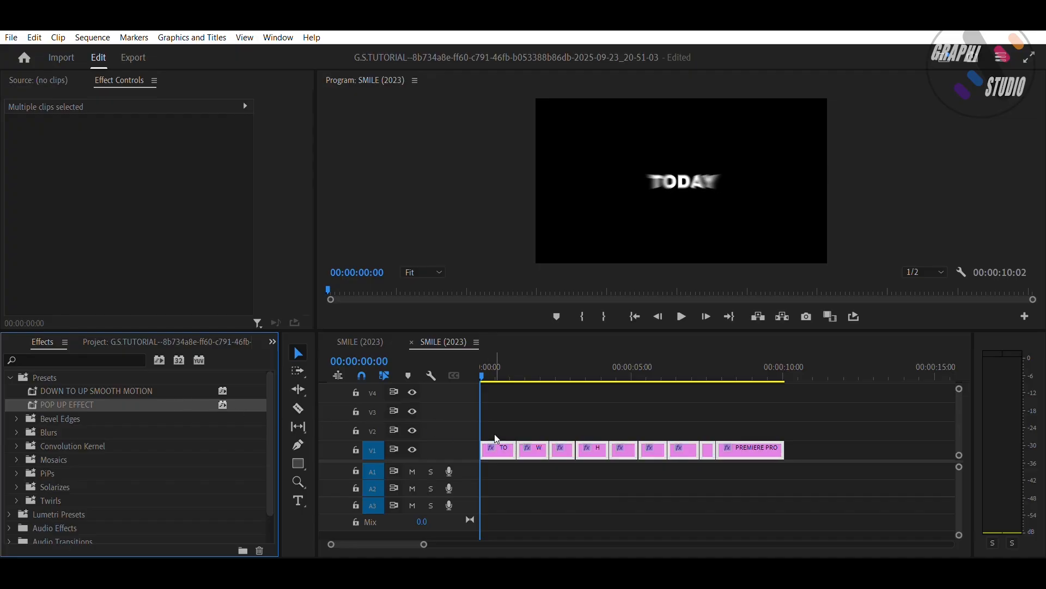
key(space)
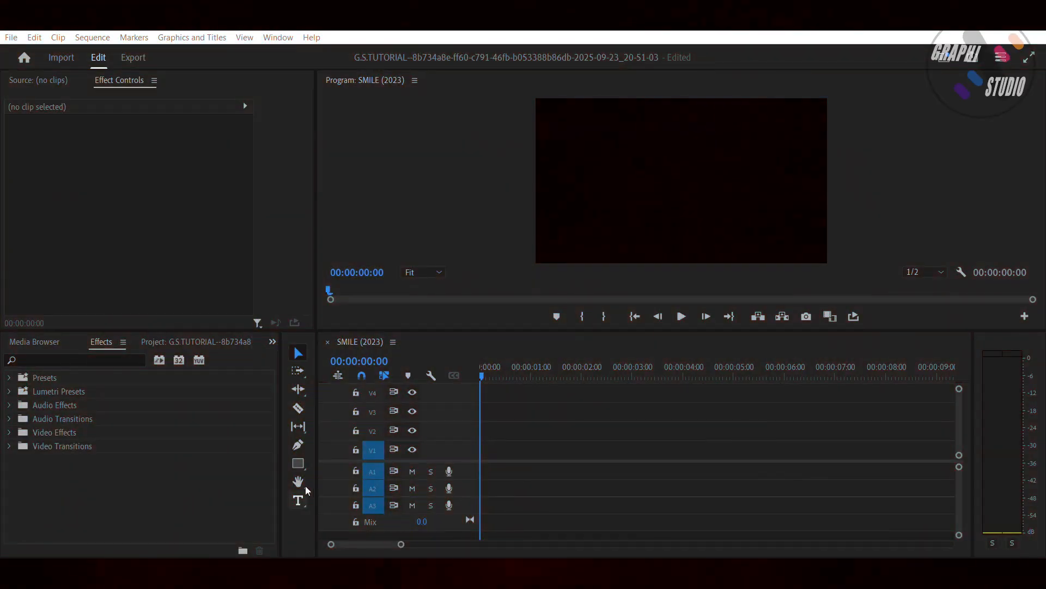
Add a paragraph text box reading WAVES in the middle of the empty sequence's frame
click(298, 500)
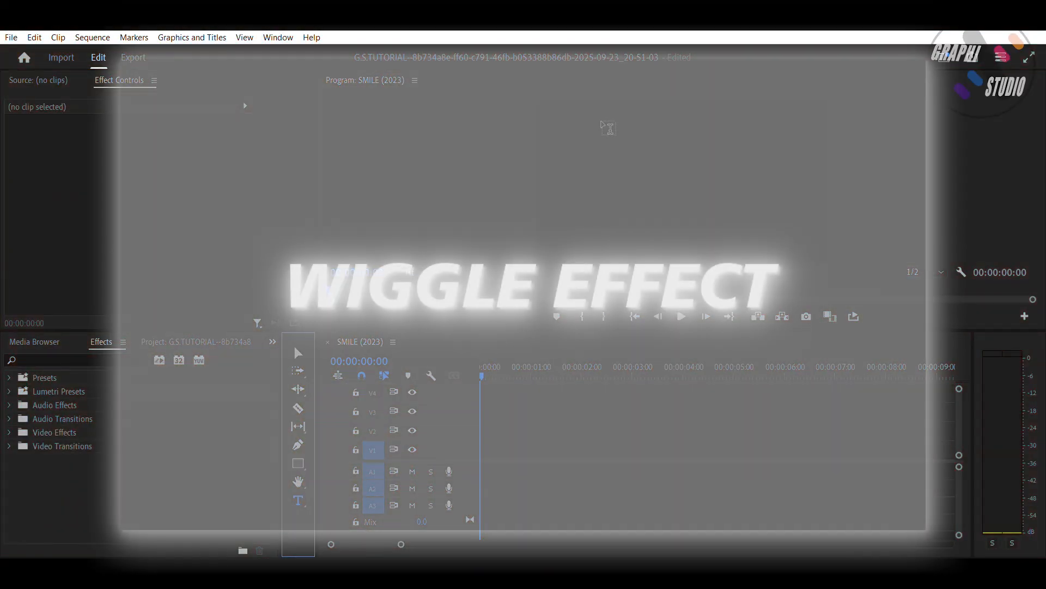
drag(603, 135, 679, 208)
drag(769, 212, 772, 211)
text(WAVES)
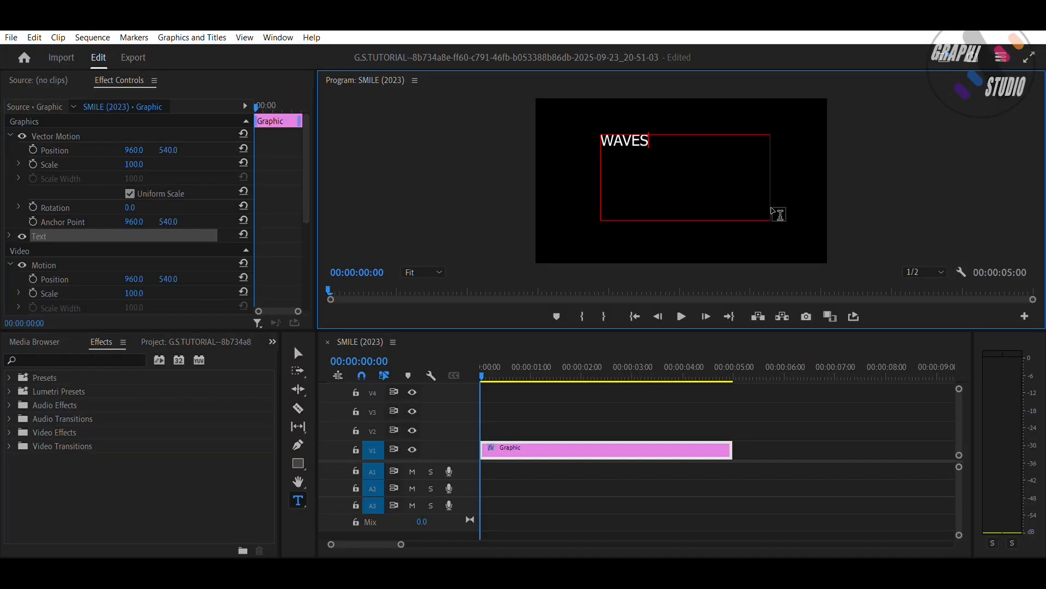
Set the WAVES text to the Swis721 Hv BT font at size 288
key(ctrl+a)
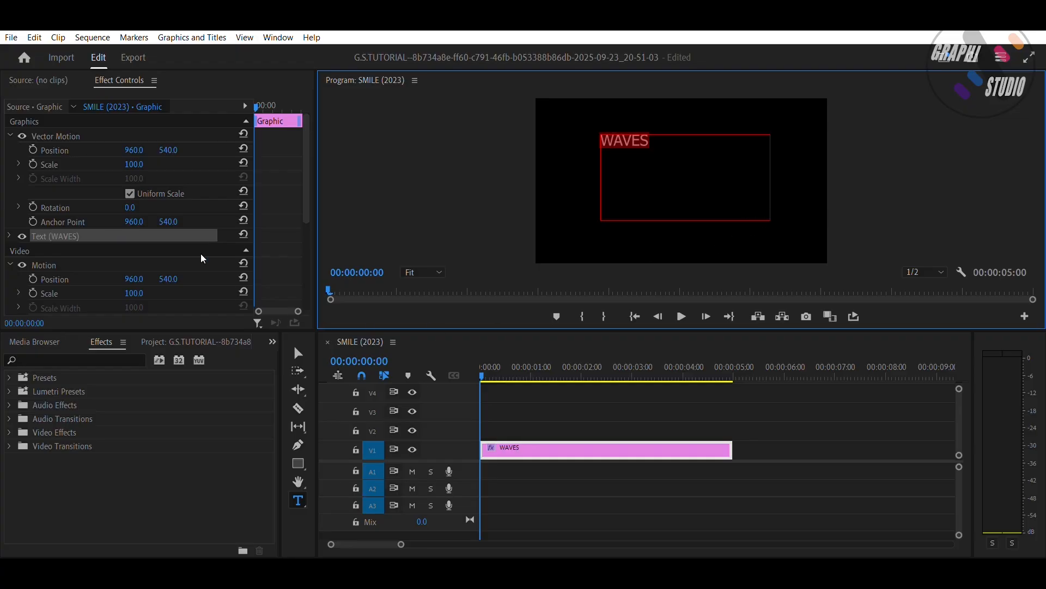
click(10, 235)
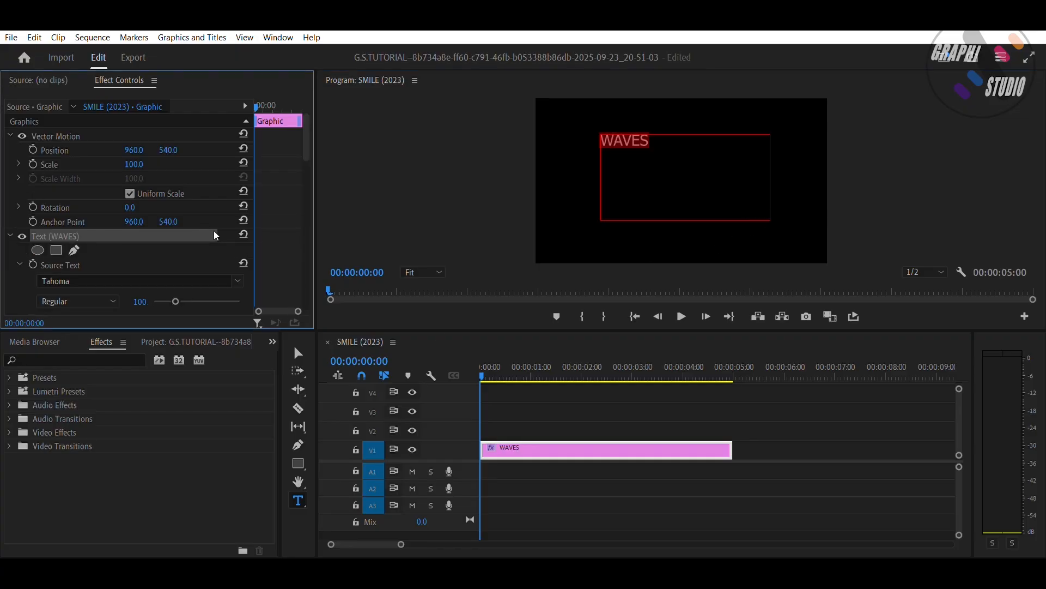
click(238, 277)
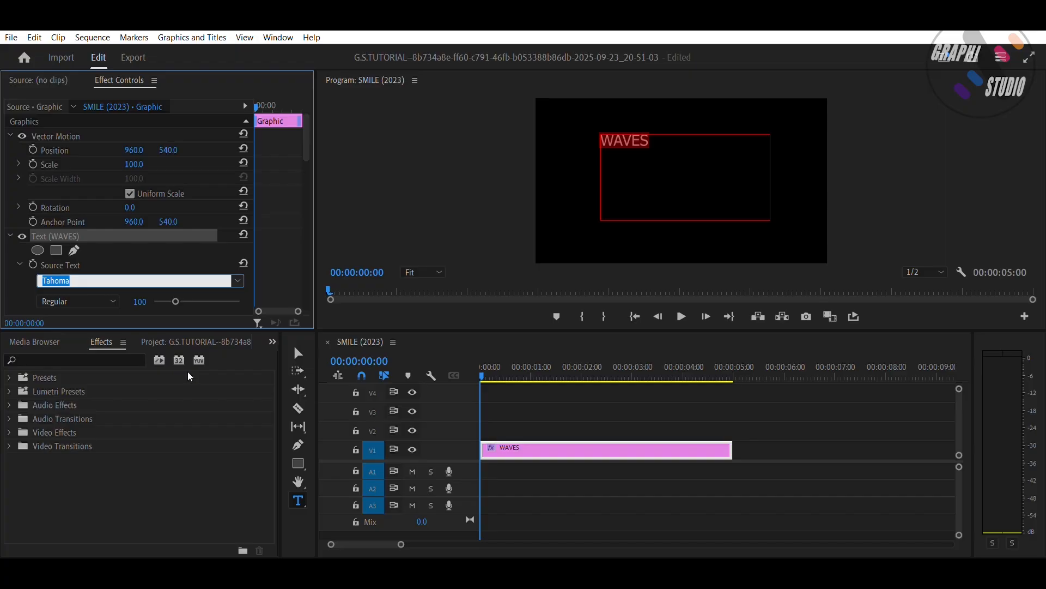
click(199, 430)
drag(146, 297, 248, 297)
scroll(267, 199, down, 3)
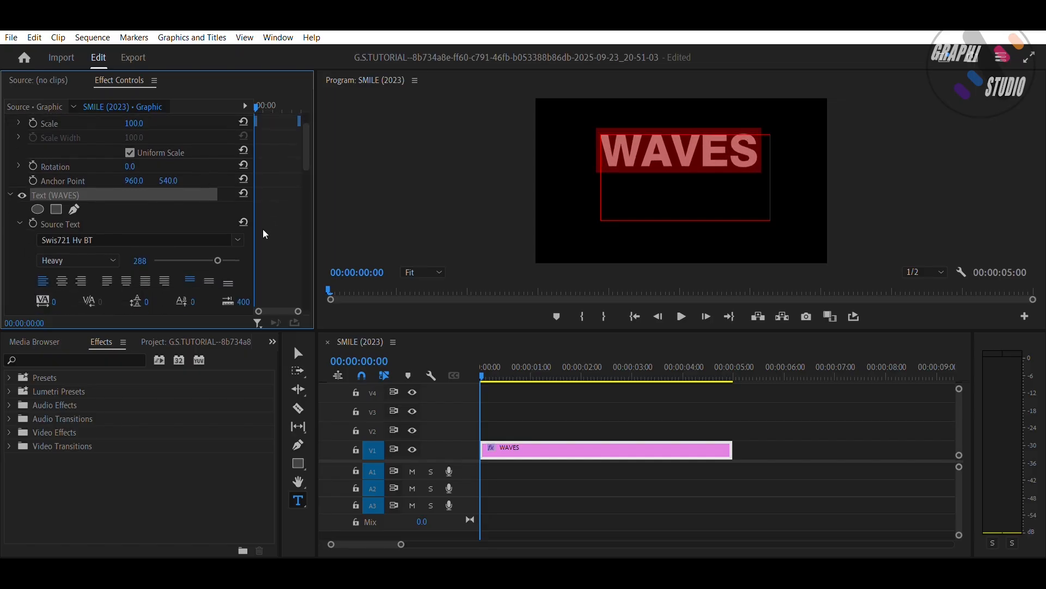
Centre the WAVES text vertically and horizontally within its text box
click(208, 267)
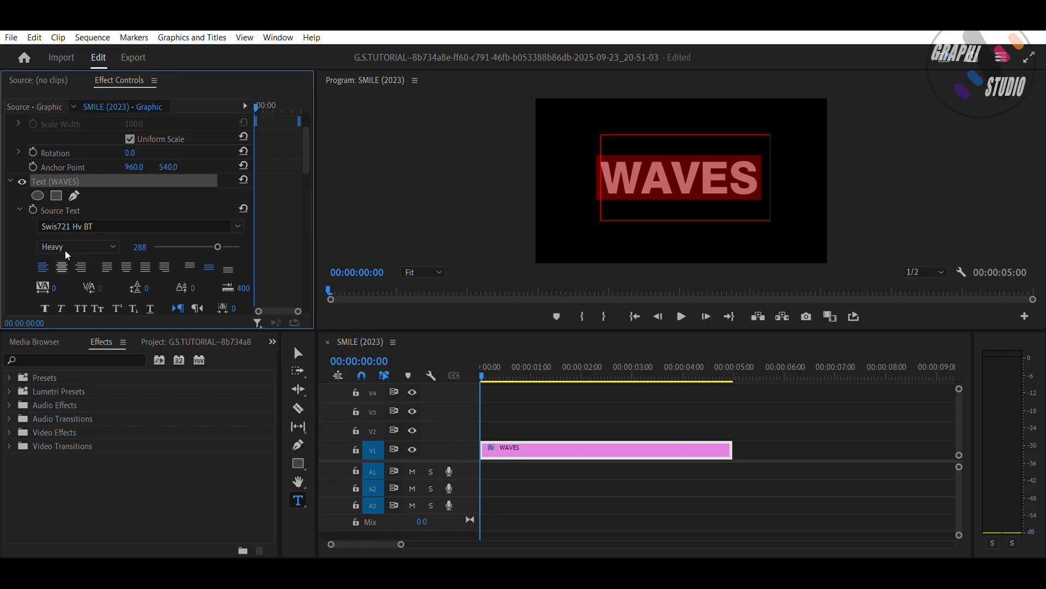
click(62, 267)
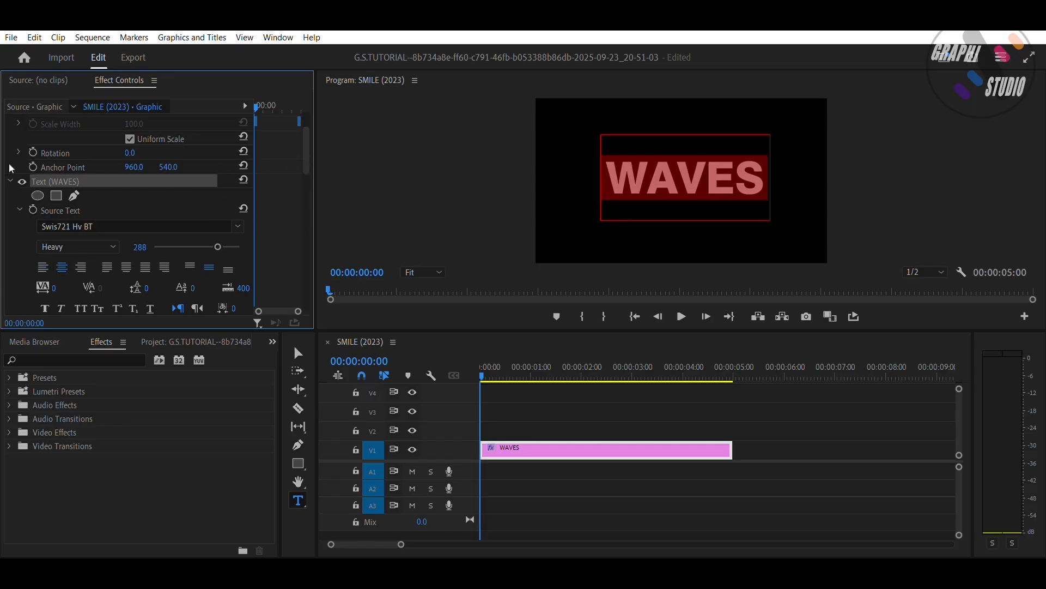
click(10, 180)
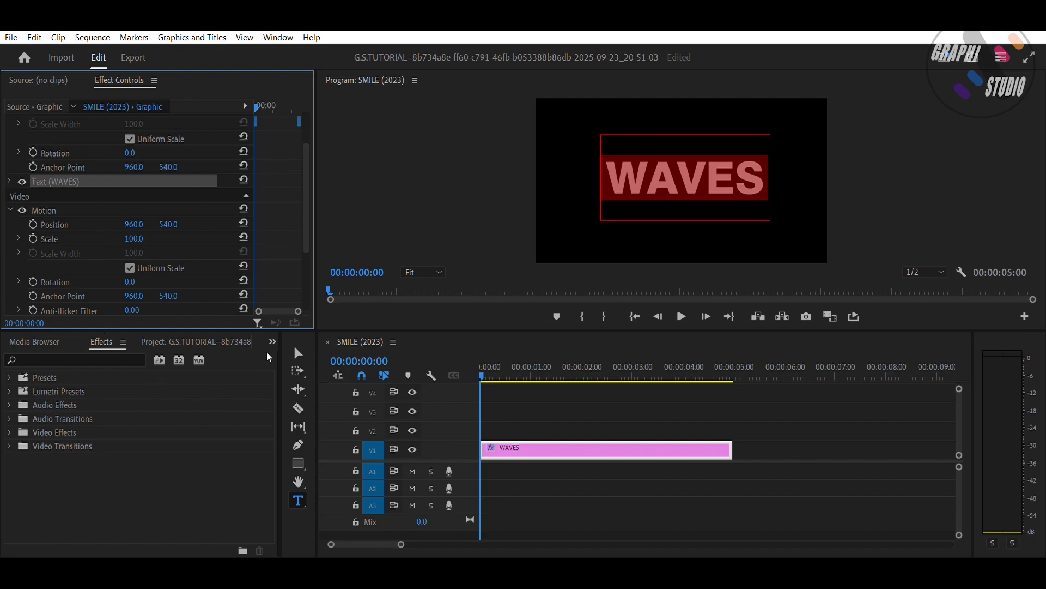
click(297, 349)
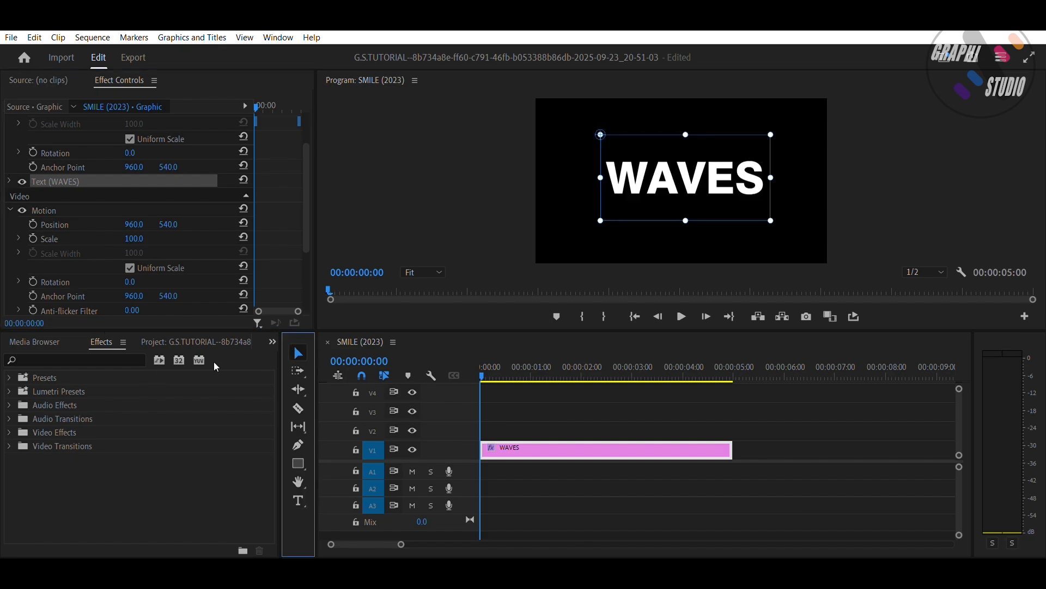
Find the Turbulent Displace effect in the Distort group and apply it to the WAVES clip
click(68, 358)
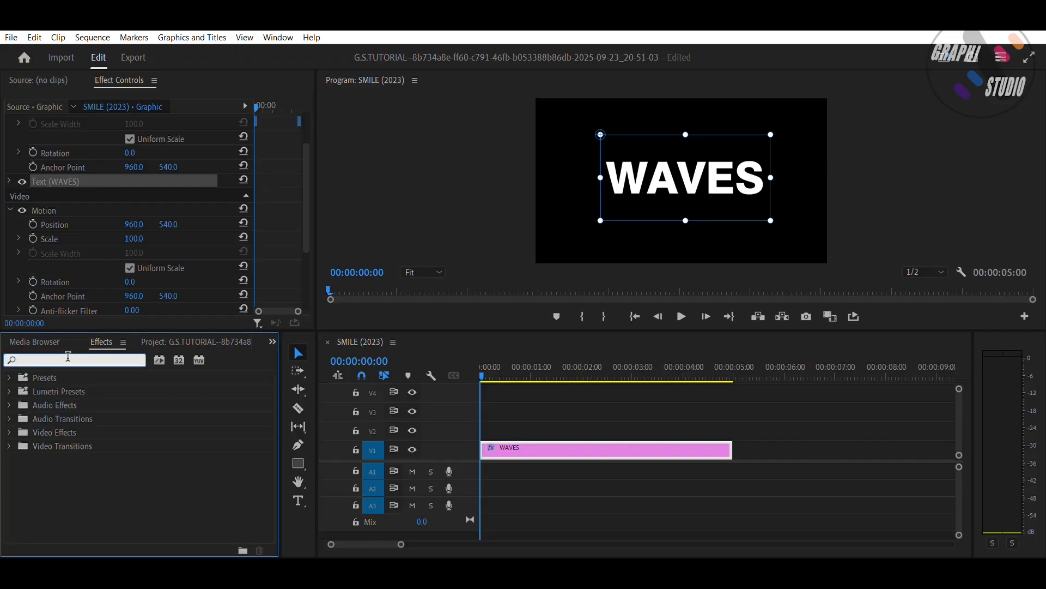
text(TURBULEN)
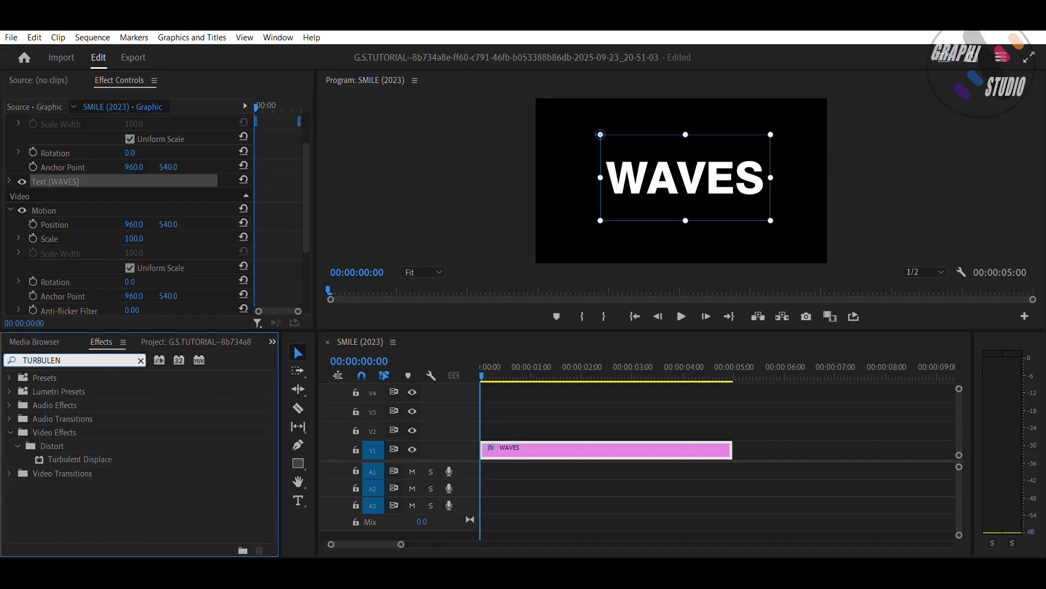
click(65, 457)
mouse_move(65, 455)
mouse_down()
mouse_move(283, 458)
mouse_move(504, 438)
mouse_up()
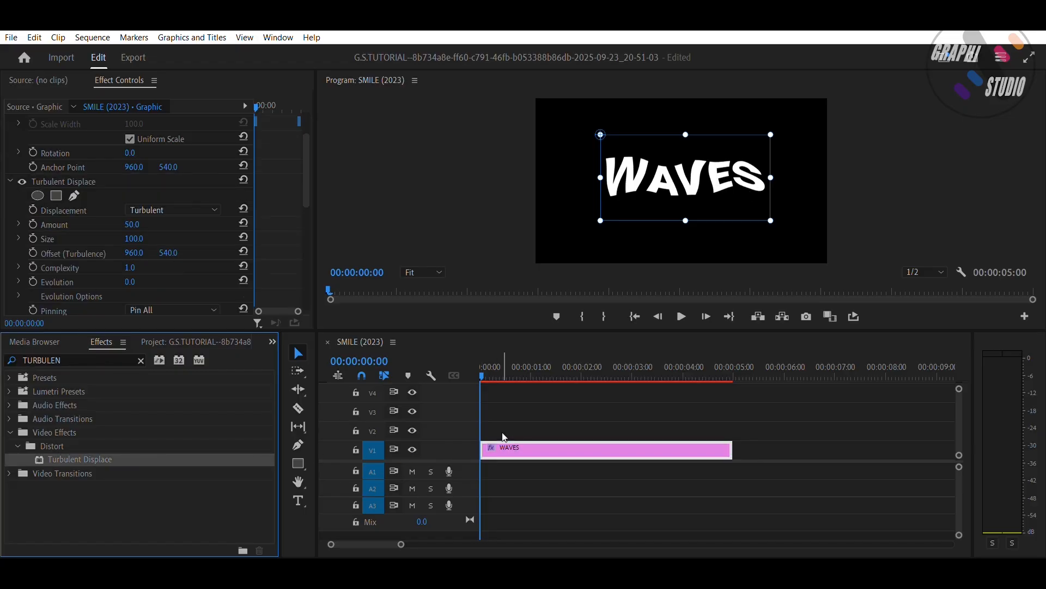
Set the Turbulent Displace amount to 15 and size to 50
mouse_move(306, 183)
mouse_down()
mouse_move(318, 143)
mouse_move(306, 175)
mouse_up()
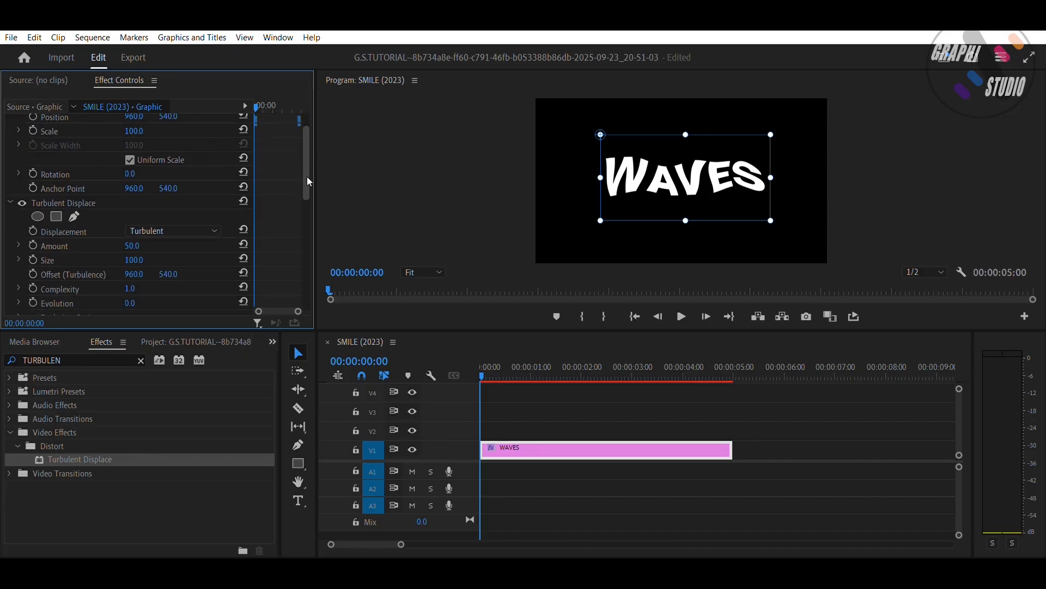
click(134, 245)
text(15)
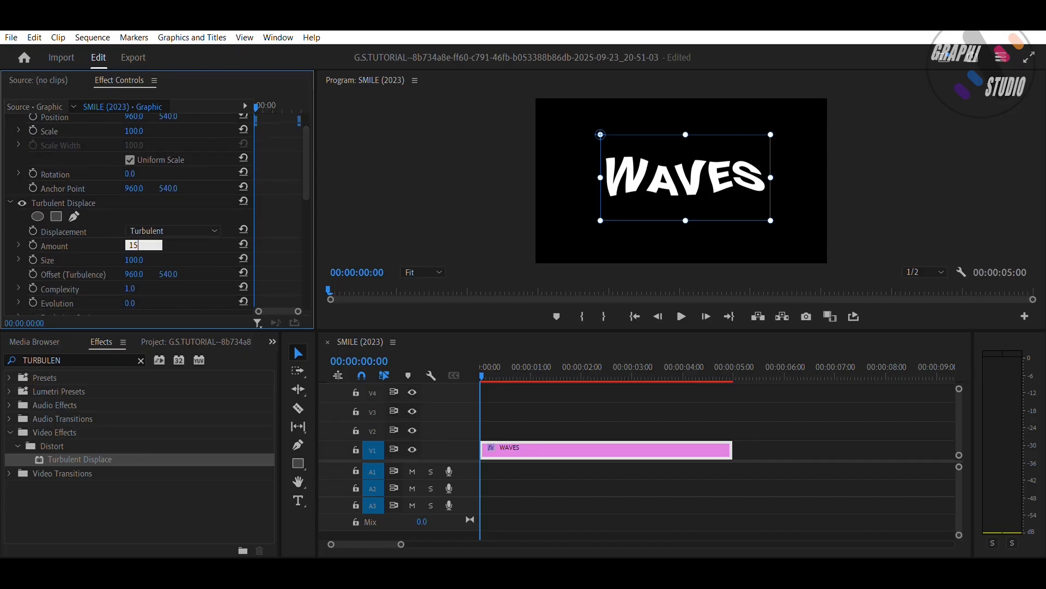
key(Return)
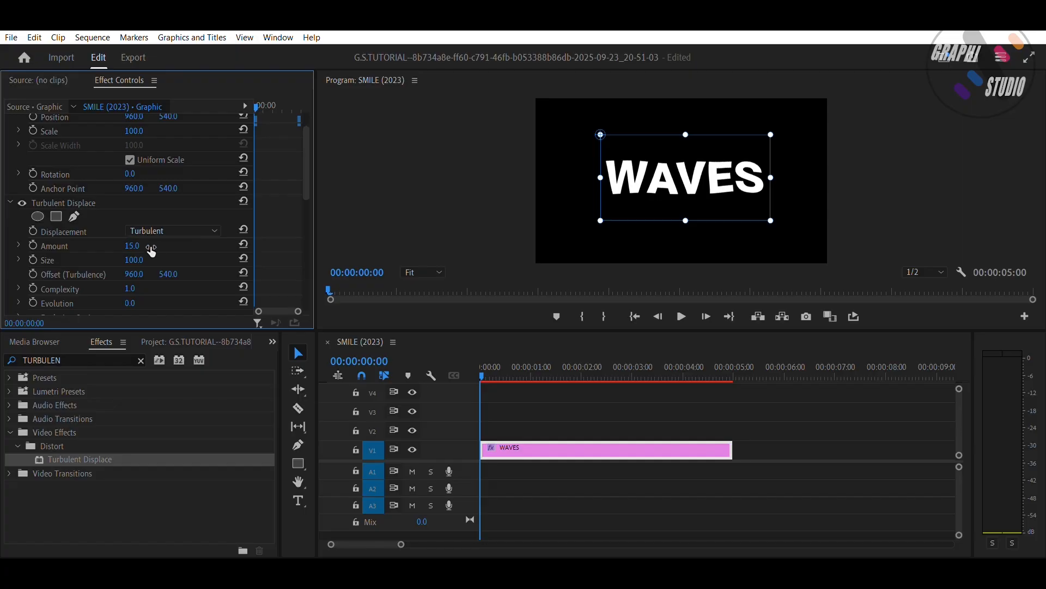
click(138, 258)
text(50)
key(Return)
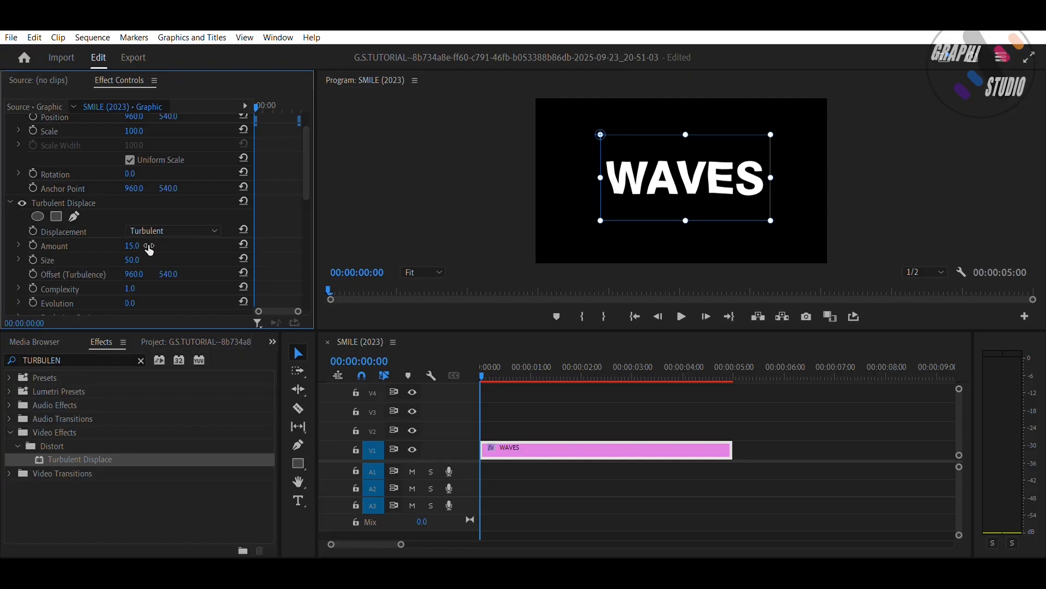
Keyframe the Turbulent Displace random seed at 0 at the start of the WAVES clip
scroll(302, 200, down, 4)
scroll(273, 208, down, 3)
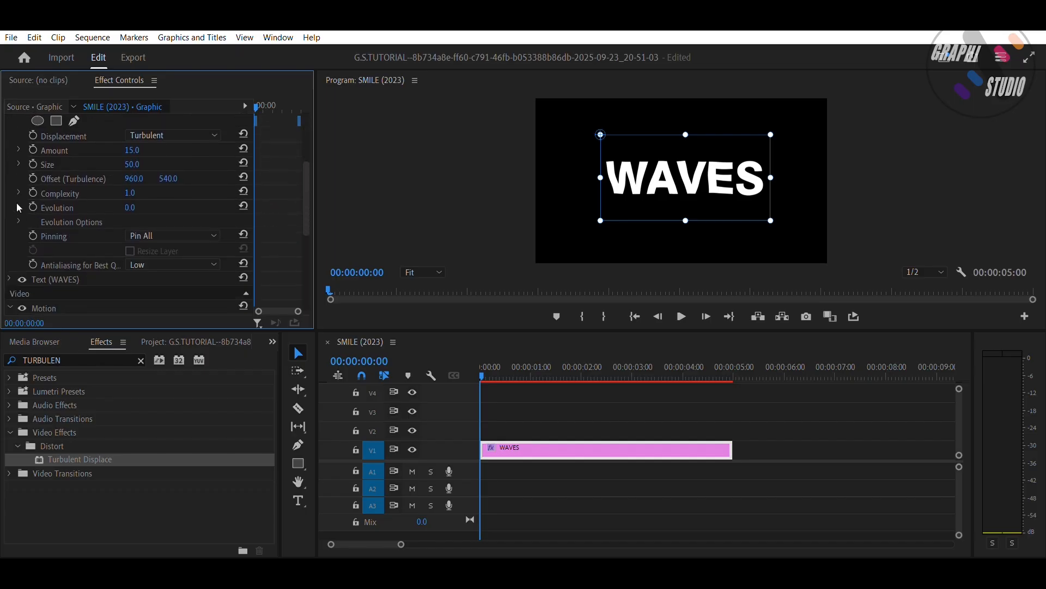
click(18, 221)
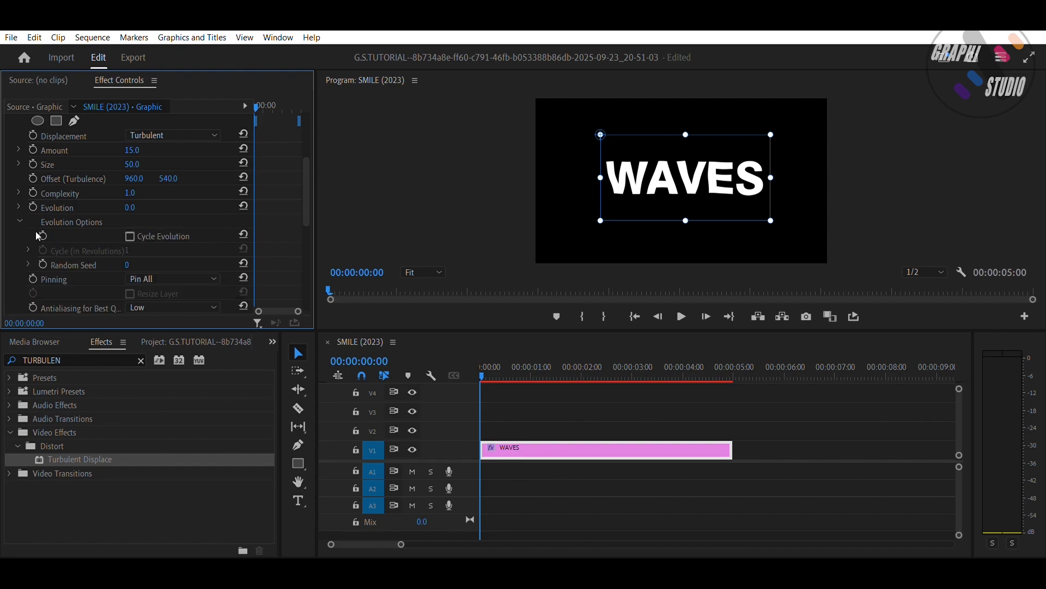
click(42, 264)
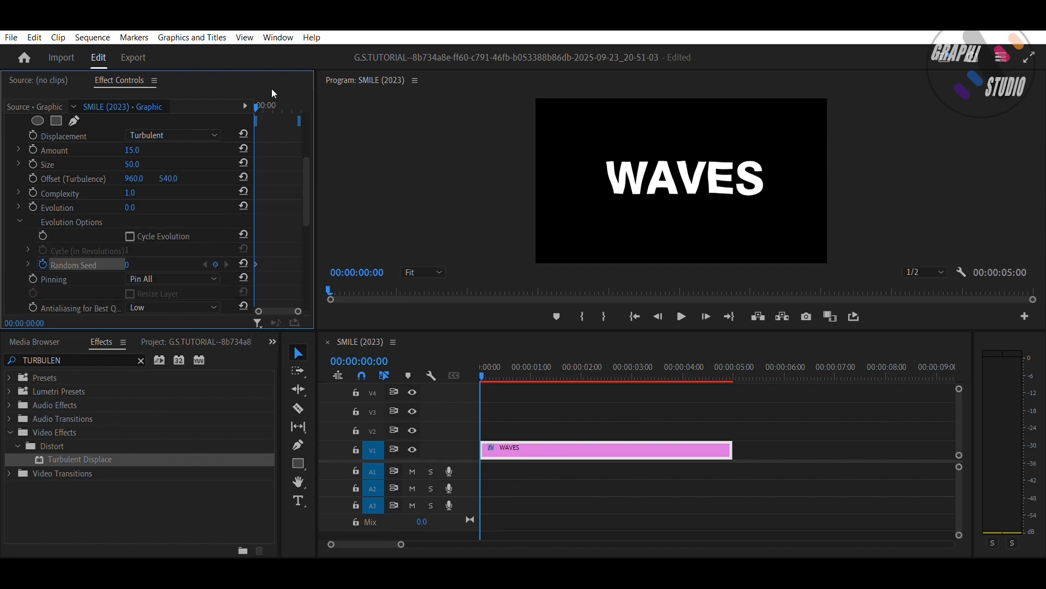
Add a random seed keyframe of 100 at 00:00:05:00 on the WAVES clip and play the result
drag(256, 105, 387, 106)
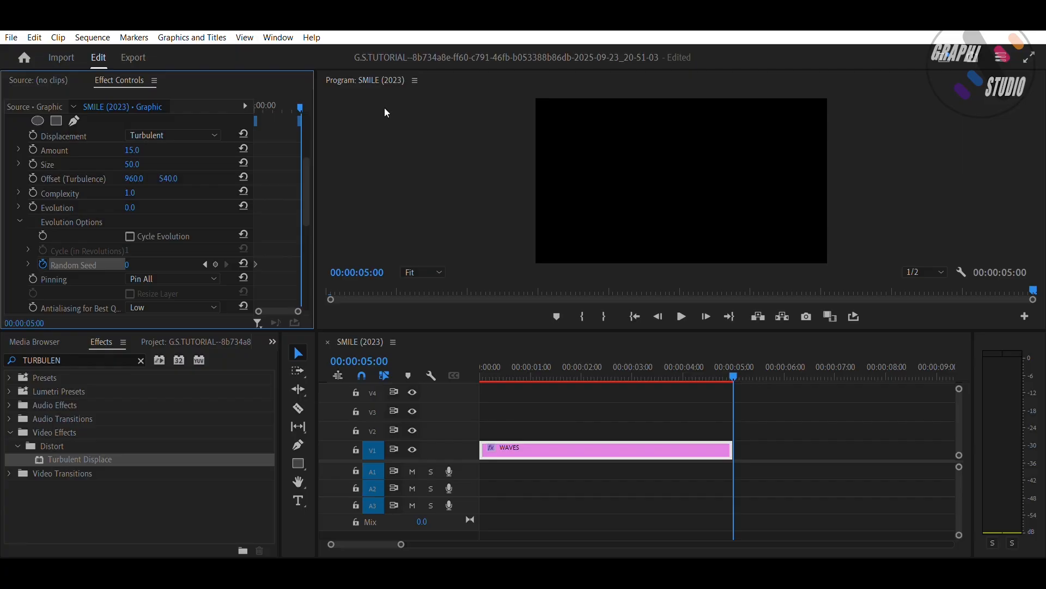
click(128, 264)
text(100)
key(Return)
key(space)
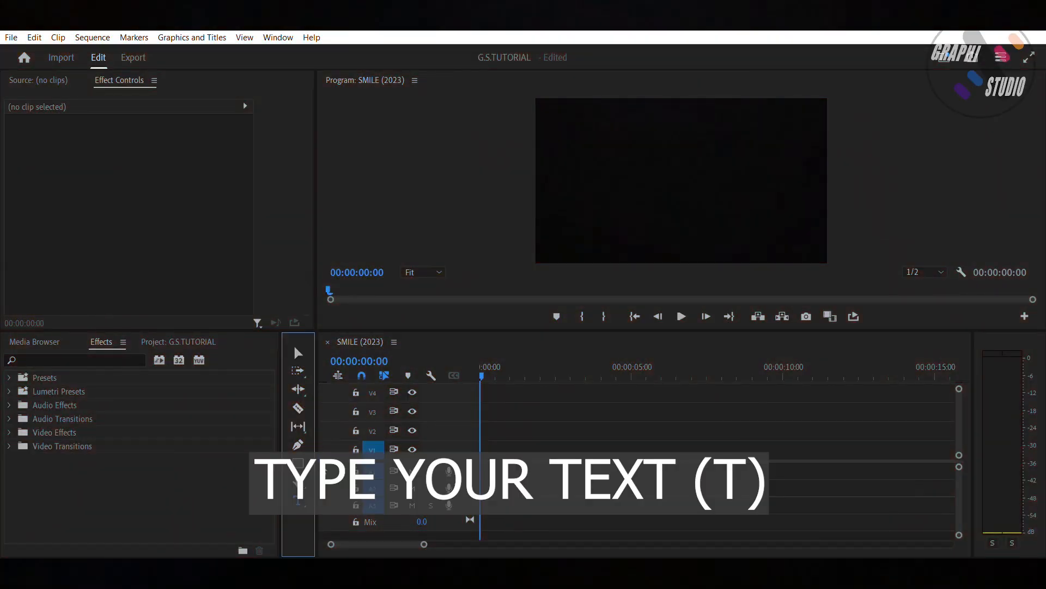
Add a wide paragraph text box reading MILKSHAKE in the new empty sequence
drag(563, 142, 797, 198)
text(M)
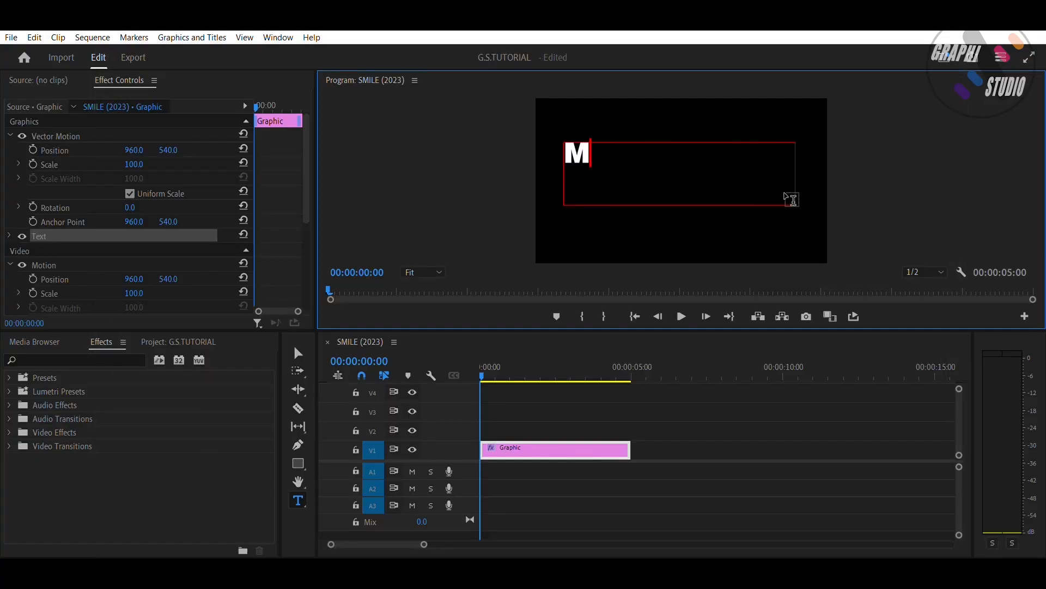
text(ILKSHAKE)
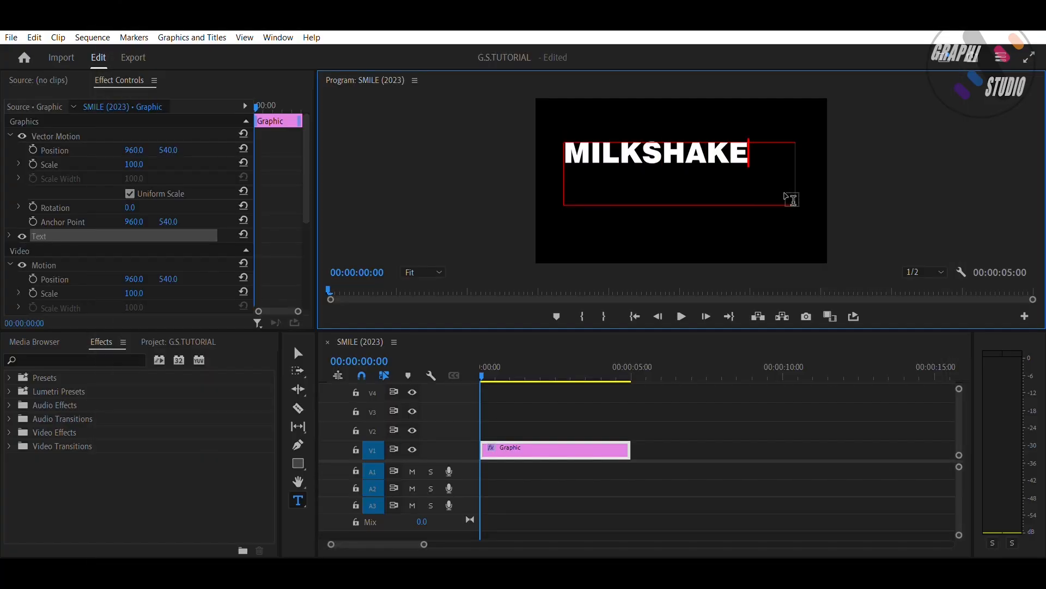
key(Escape)
Centre the MILKSHAKE text horizontally and vertically within its text box
click(12, 223)
click(9, 235)
scroll(284, 175, down, 3)
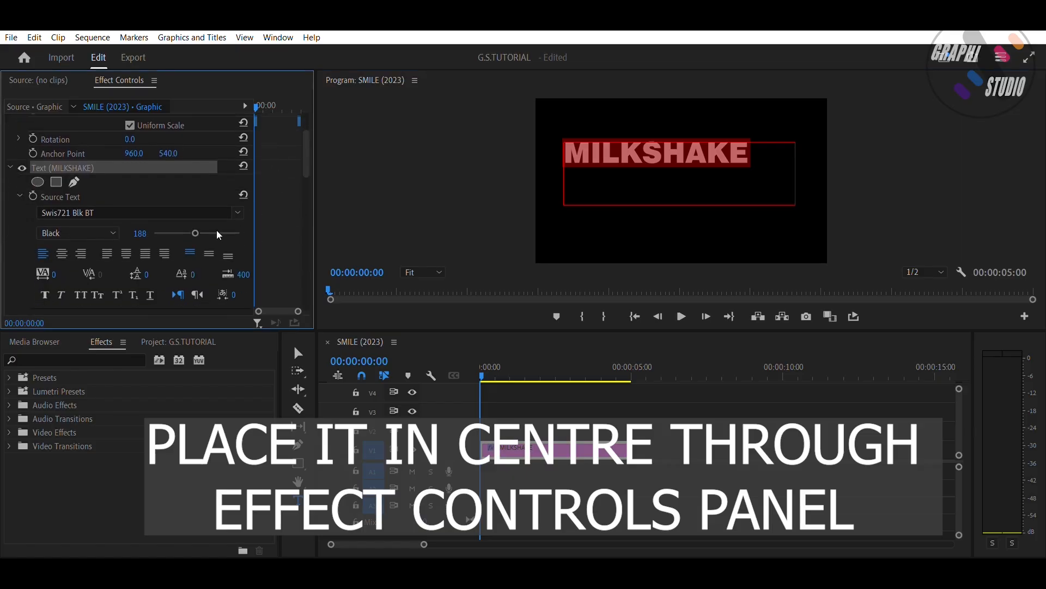
click(209, 253)
click(62, 253)
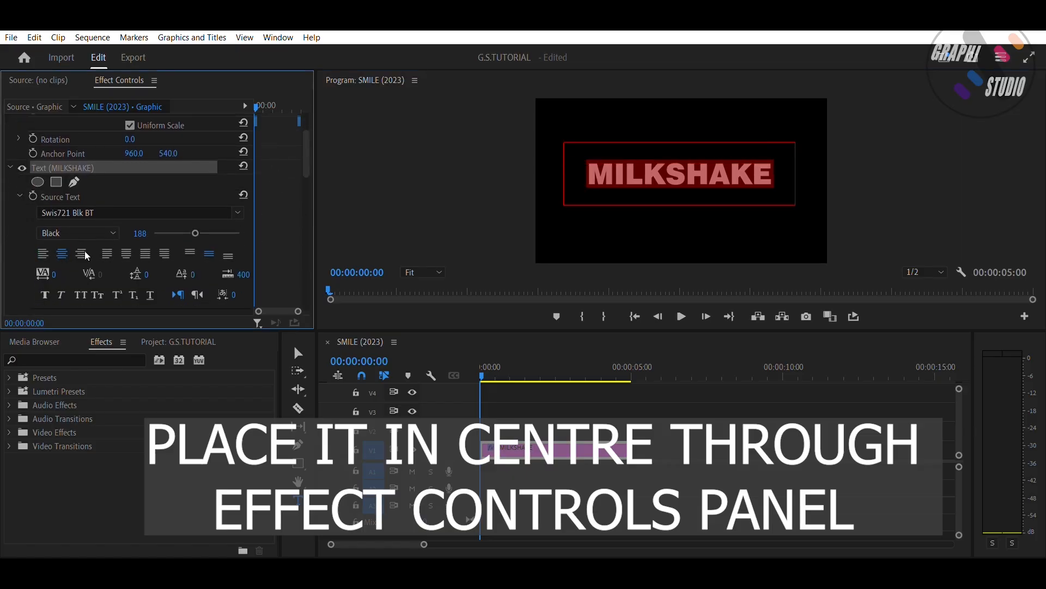
click(10, 168)
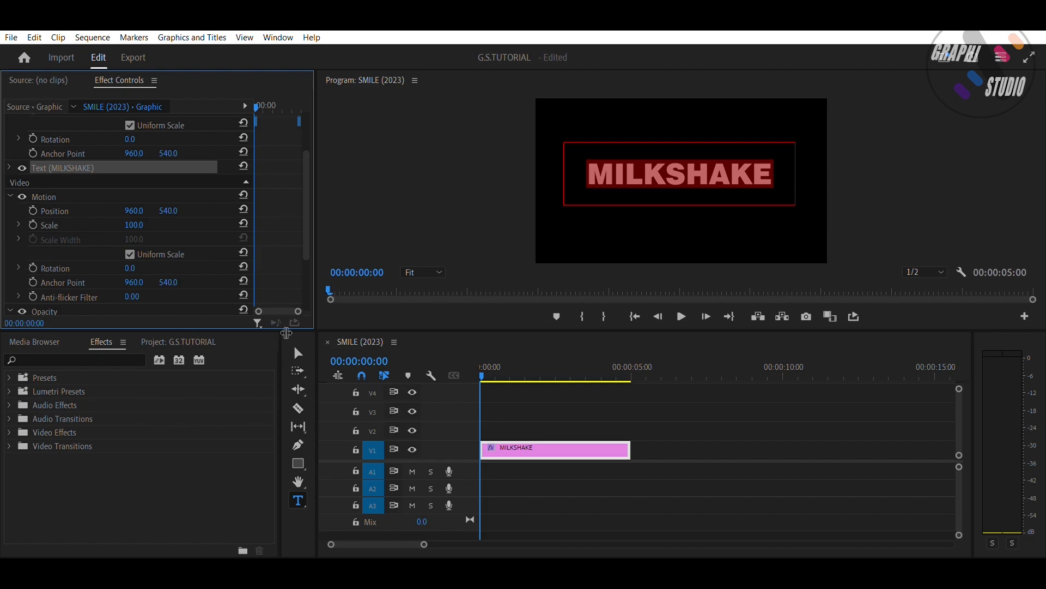
Find the Transform distort effect and apply it to the MILKSHAKE clip
click(299, 349)
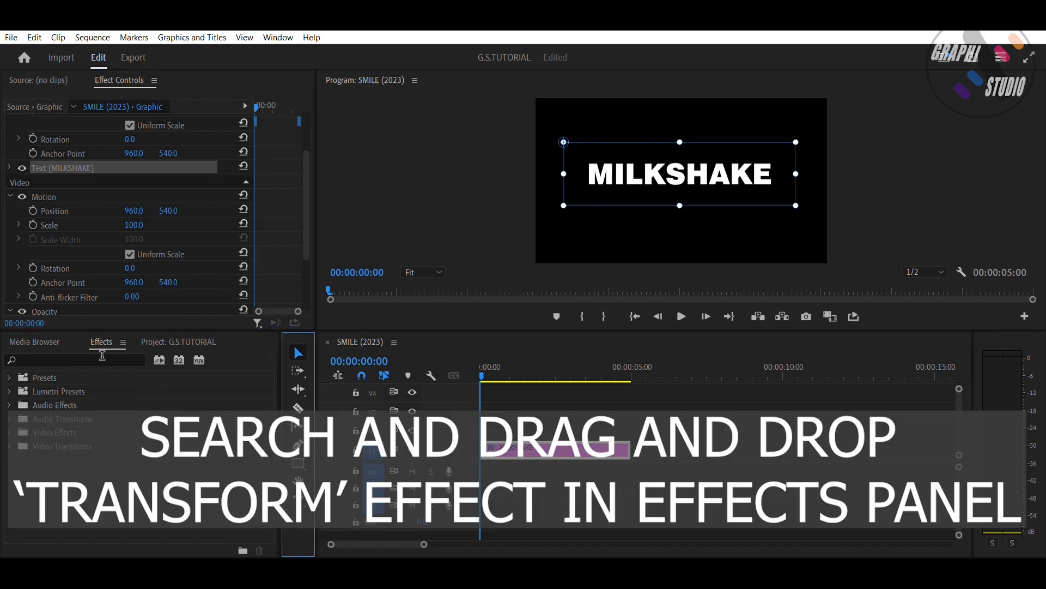
click(102, 355)
text(TRANSFO)
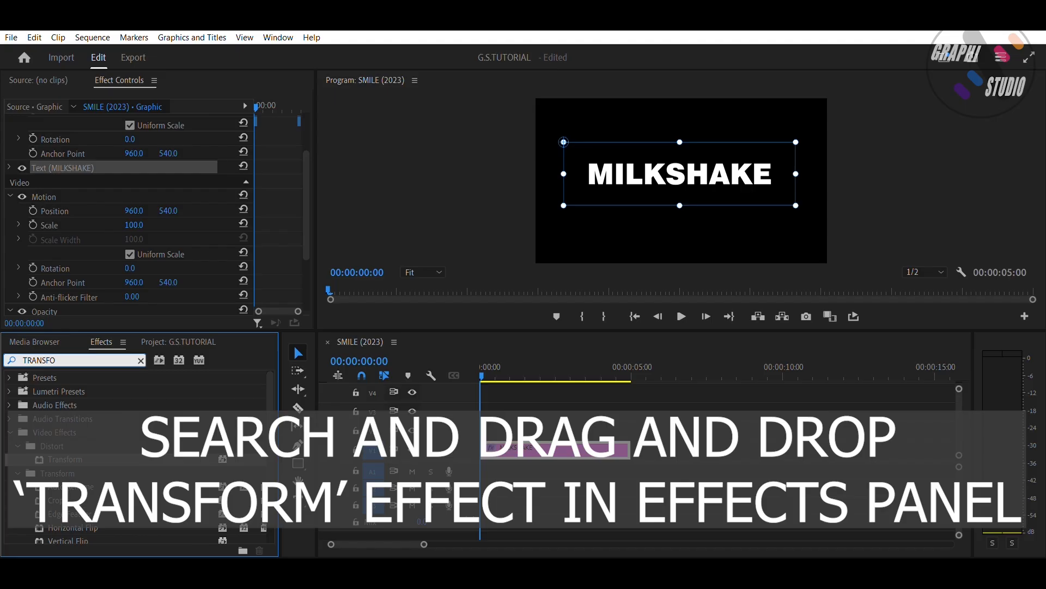
drag(73, 459, 498, 440)
Set both the anchor point and the position of the Transform effect to 0, 0
mouse_move(305, 173)
mouse_down()
mouse_move(315, 202)
mouse_move(315, 188)
mouse_up()
click(136, 150)
text(0)
click(137, 163)
text(0)
click(173, 150)
text(0)
click(174, 164)
text(0)
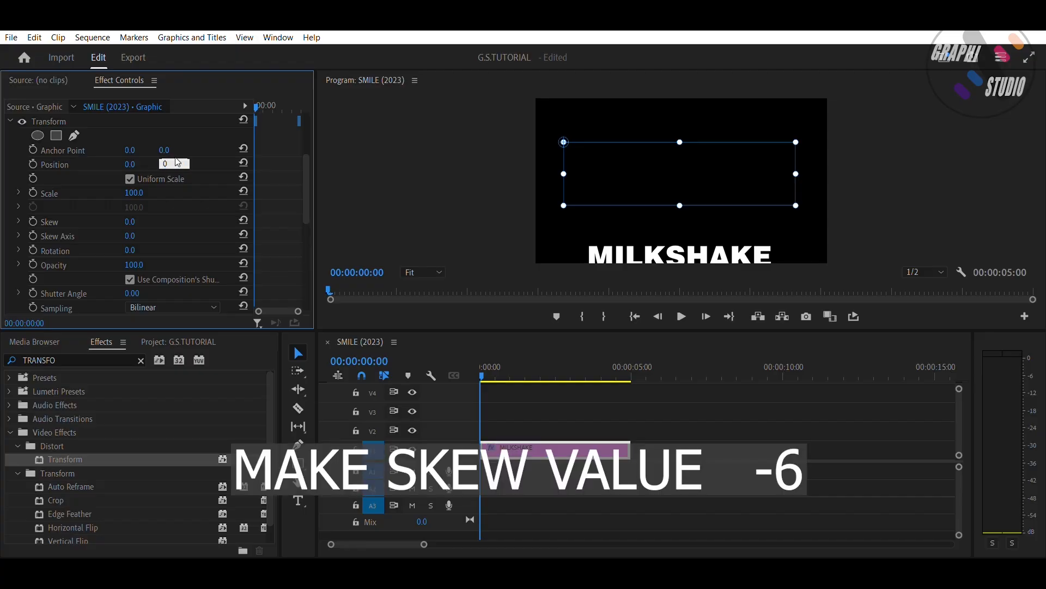
Set the Transform skew to -6 and keyframe the skew axis at 0 at the start of the clip
click(132, 220)
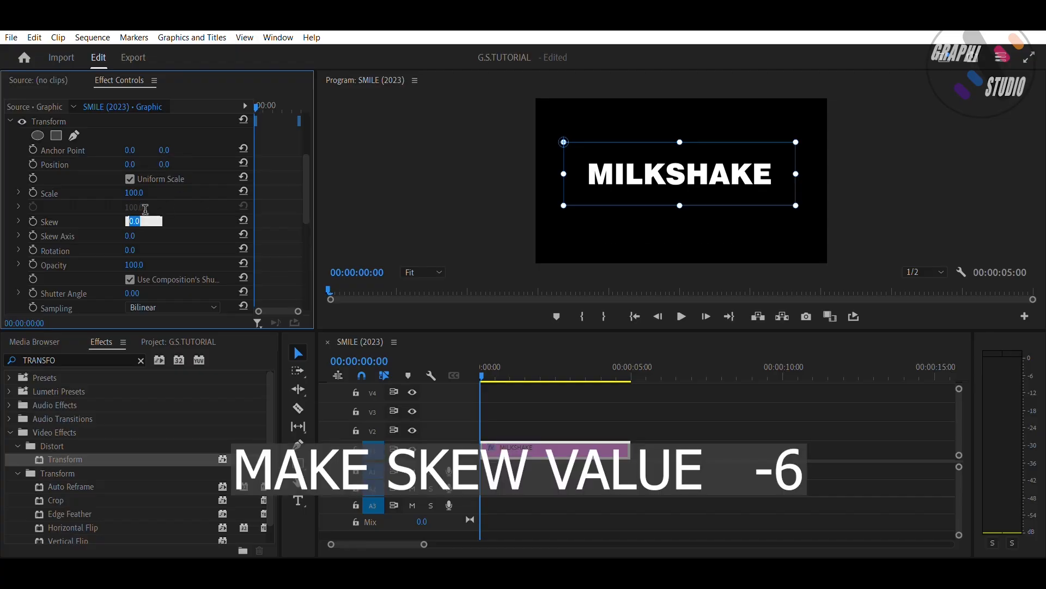
text(-6)
key(Return)
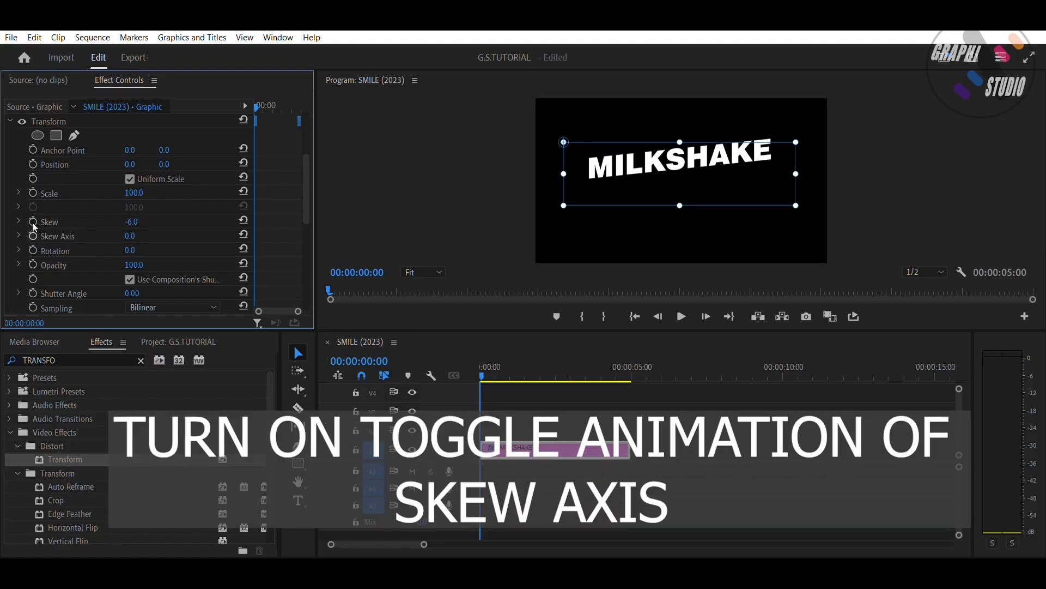
click(33, 235)
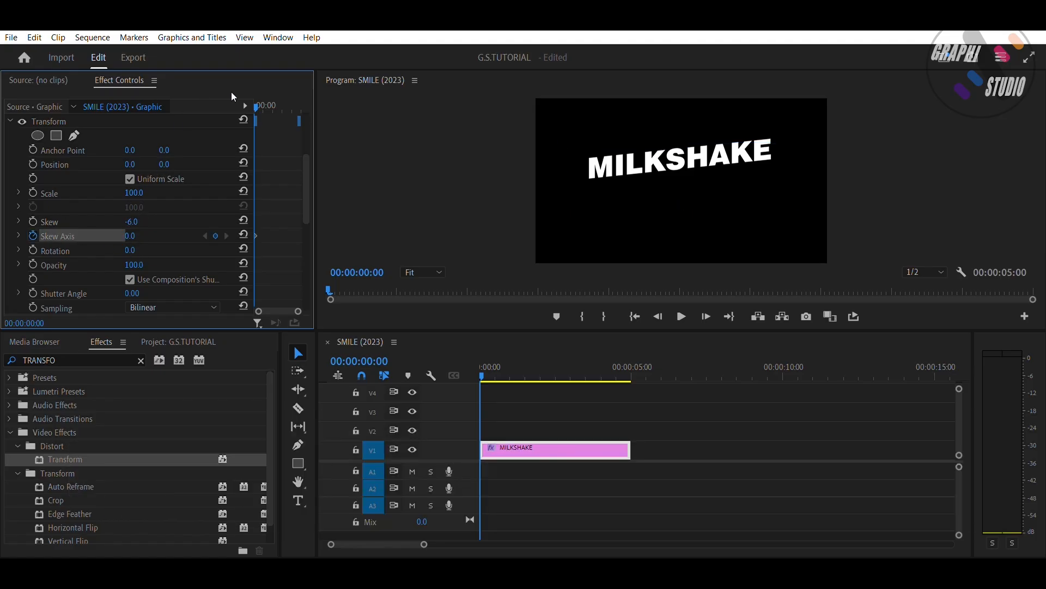
Add a skew axis keyframe of 22x305 at 00:00:05:00 on the MILKSHAKE clip
drag(256, 106, 363, 98)
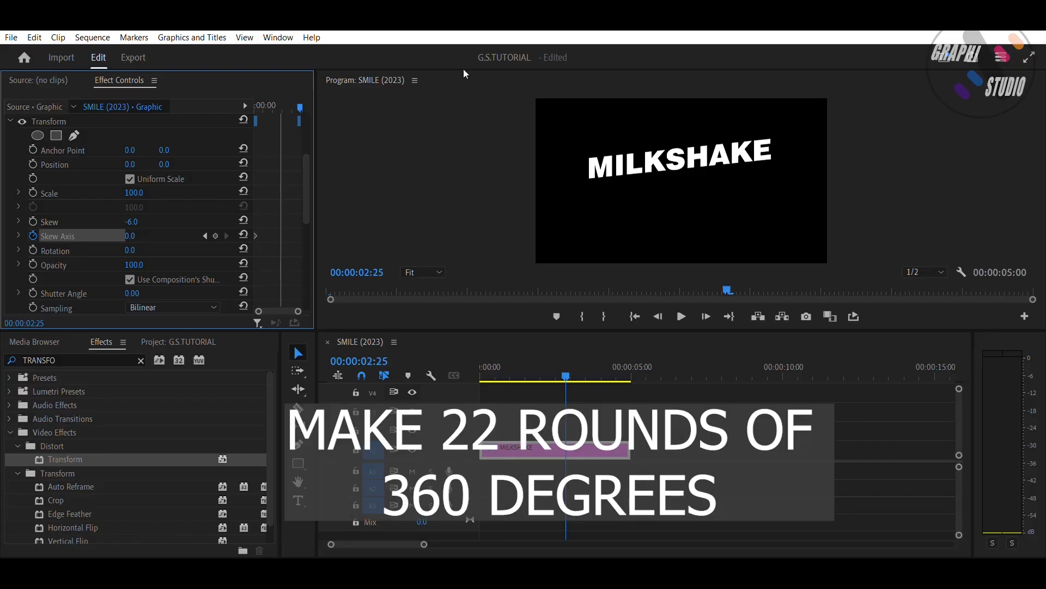
key(End)
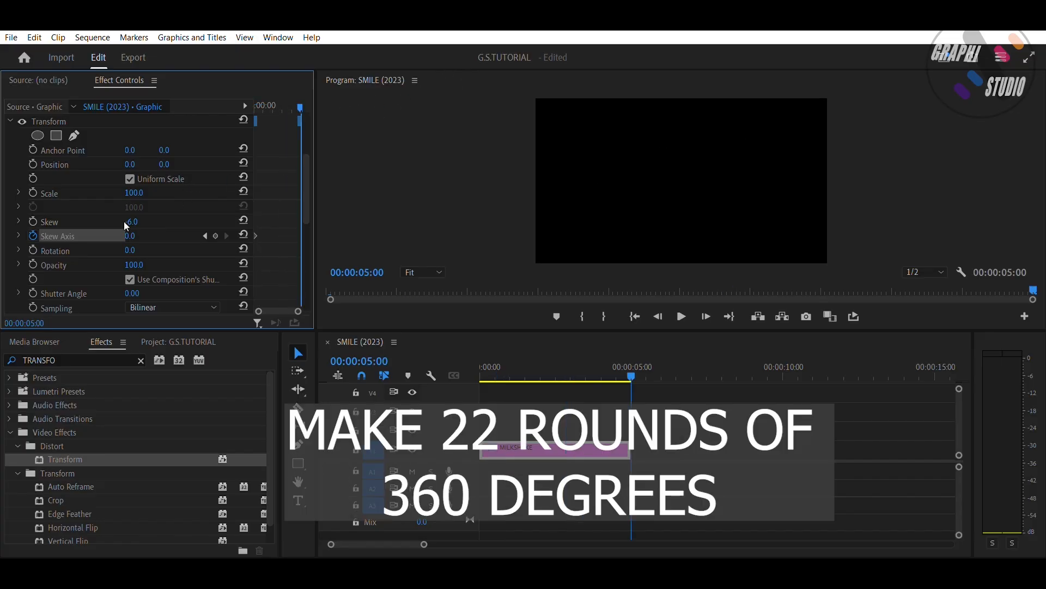
drag(132, 236, 517, 235)
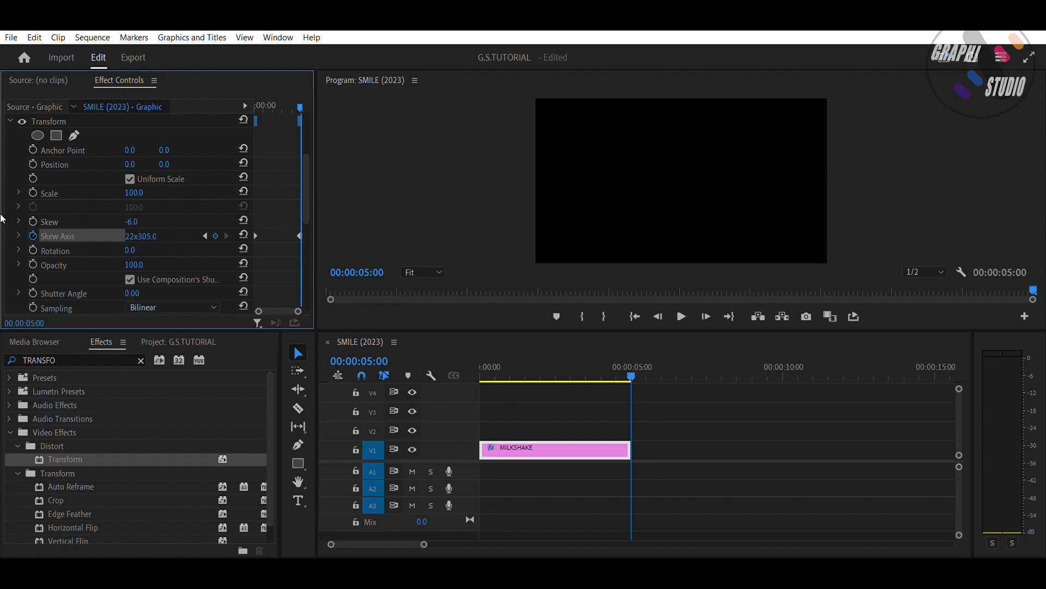
Set the Transform shutter angle to 200 and play the MILKSHAKE animation
click(135, 293)
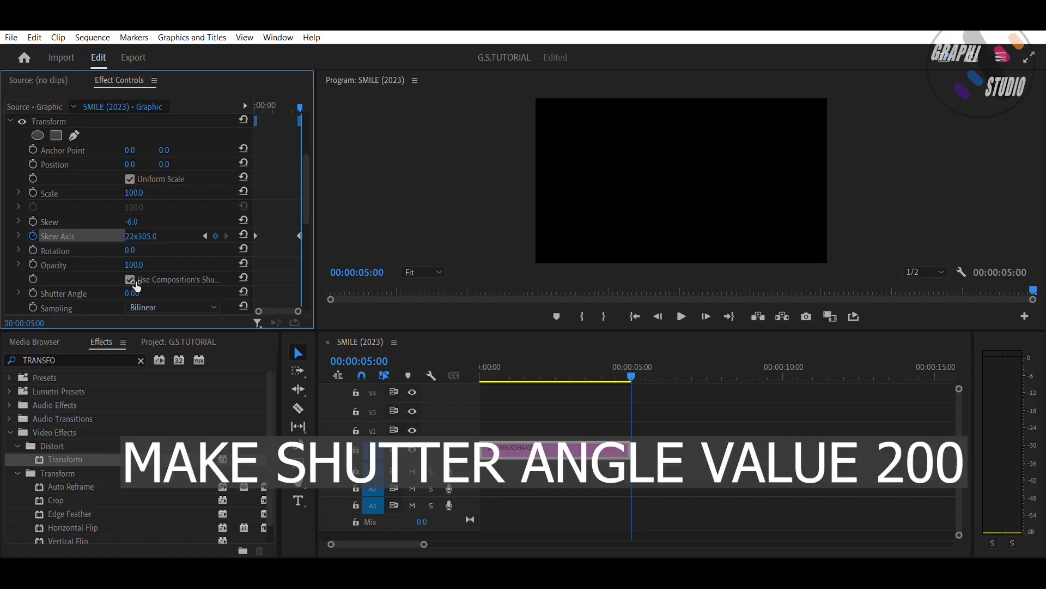
text(200)
key(Return)
key(space)
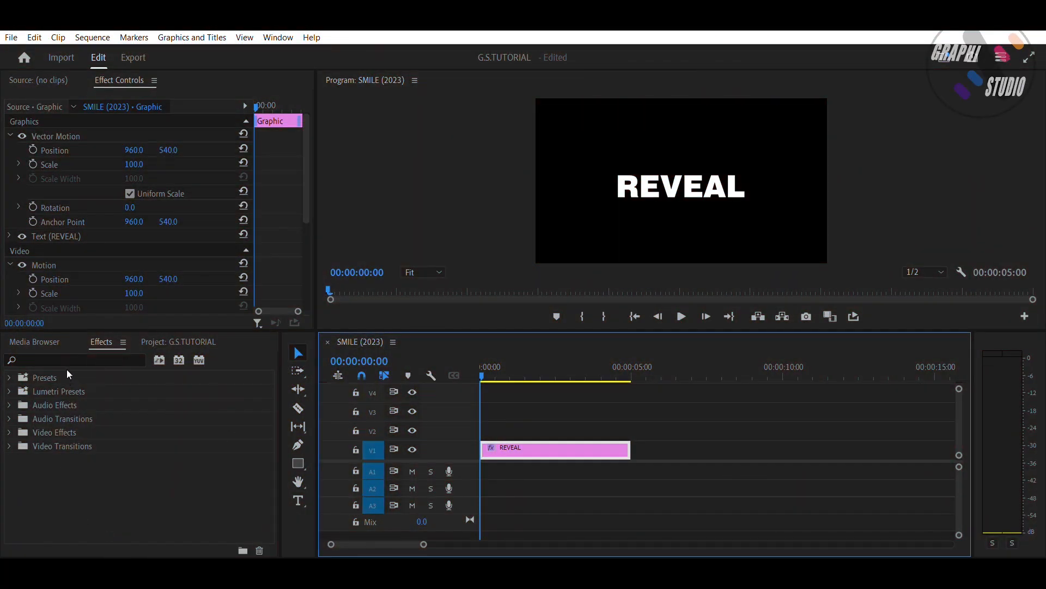
Apply the Linear Wipe effect twice to the REVEAL clip
click(73, 355)
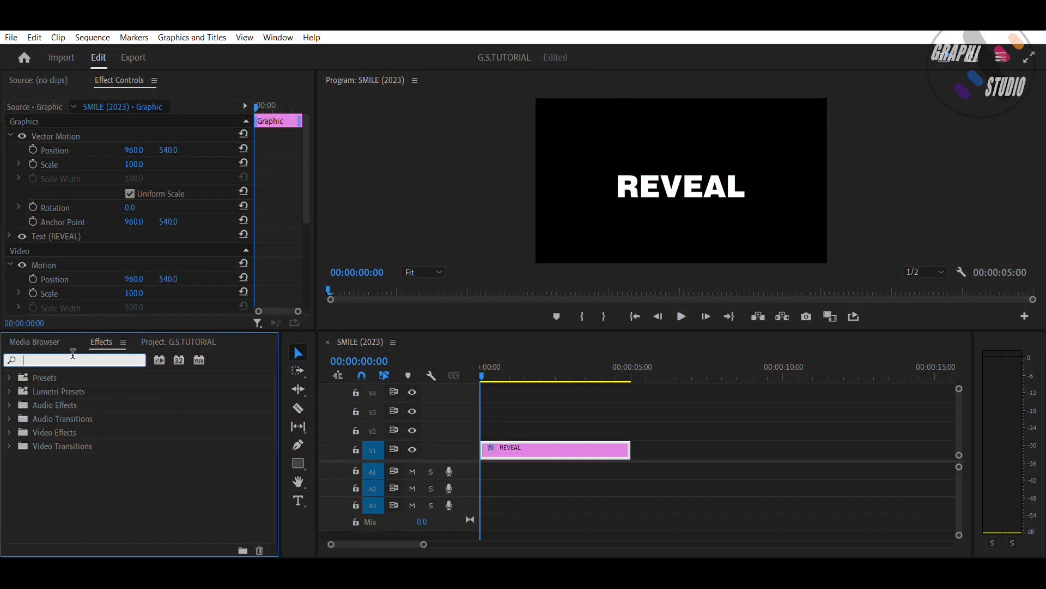
text(LINEAR W)
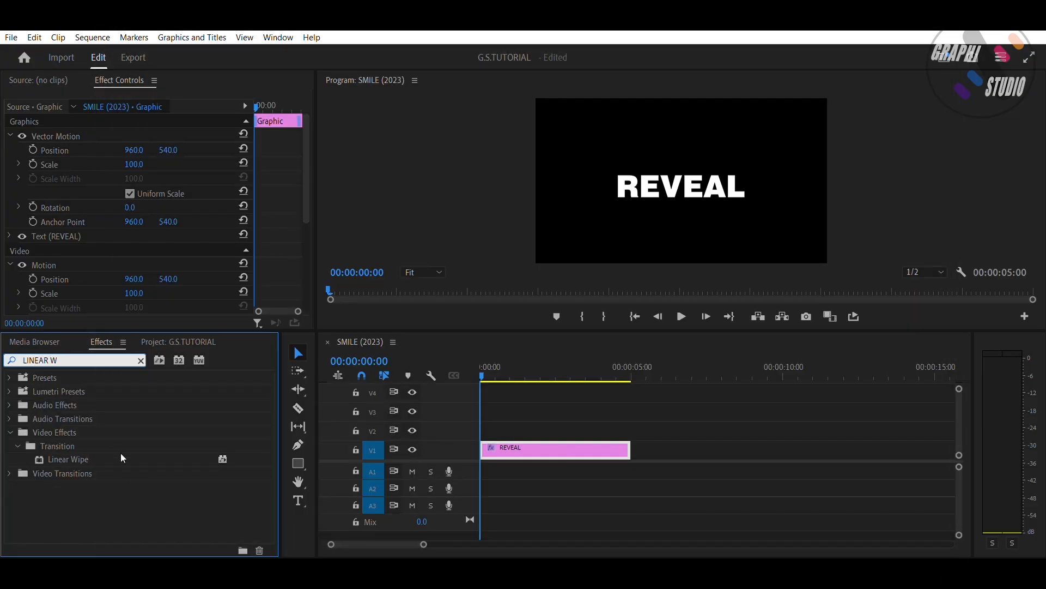
drag(121, 455, 537, 448)
drag(81, 443, 513, 444)
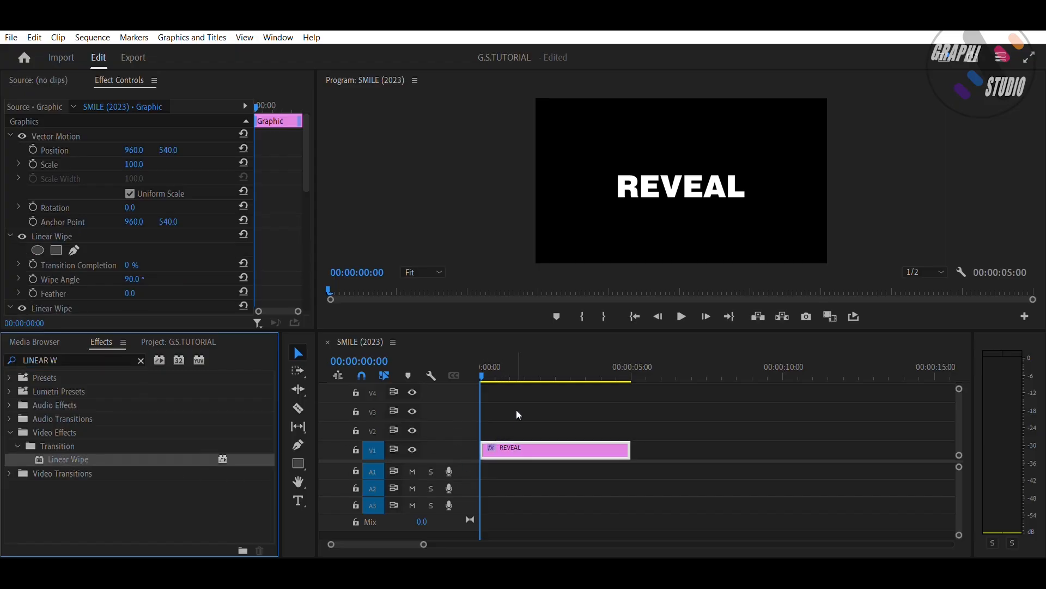
Keyframe the first Linear Wipe's transition completion at 100% at the start of the REVEAL clip
scroll(282, 191, down, 5)
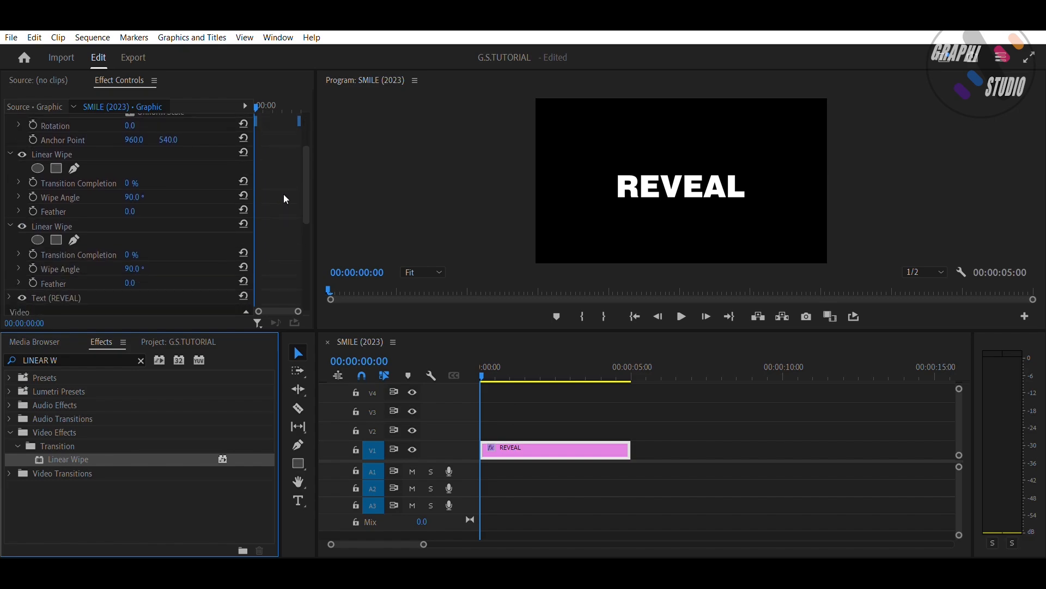
click(34, 182)
click(140, 184)
text(100)
key(Return)
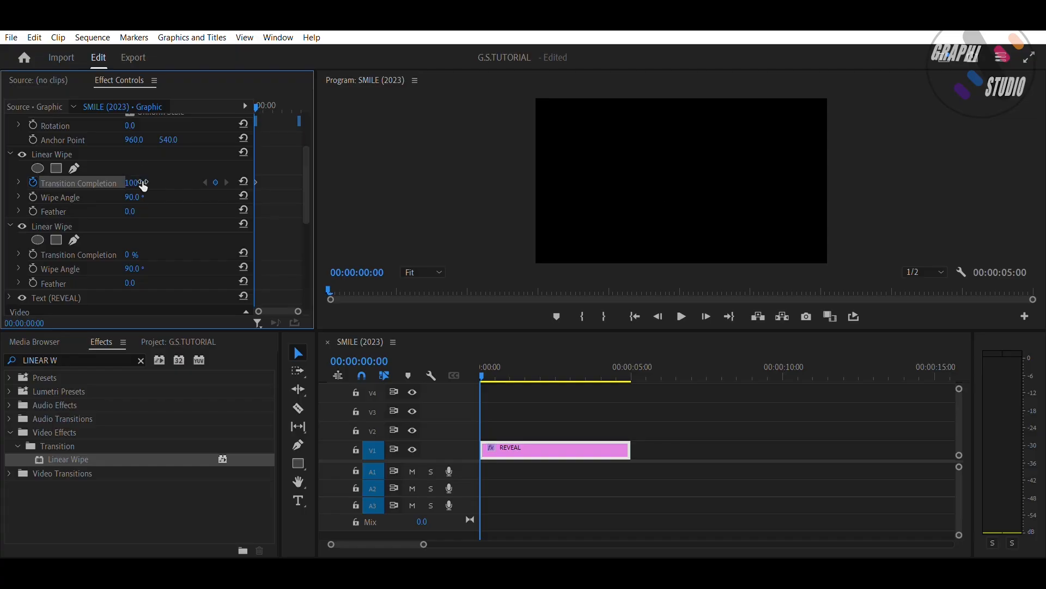
Add a 0% transition completion keyframe for the first Linear Wipe at 00:00:02:15
click(484, 361)
drag(485, 361, 559, 367)
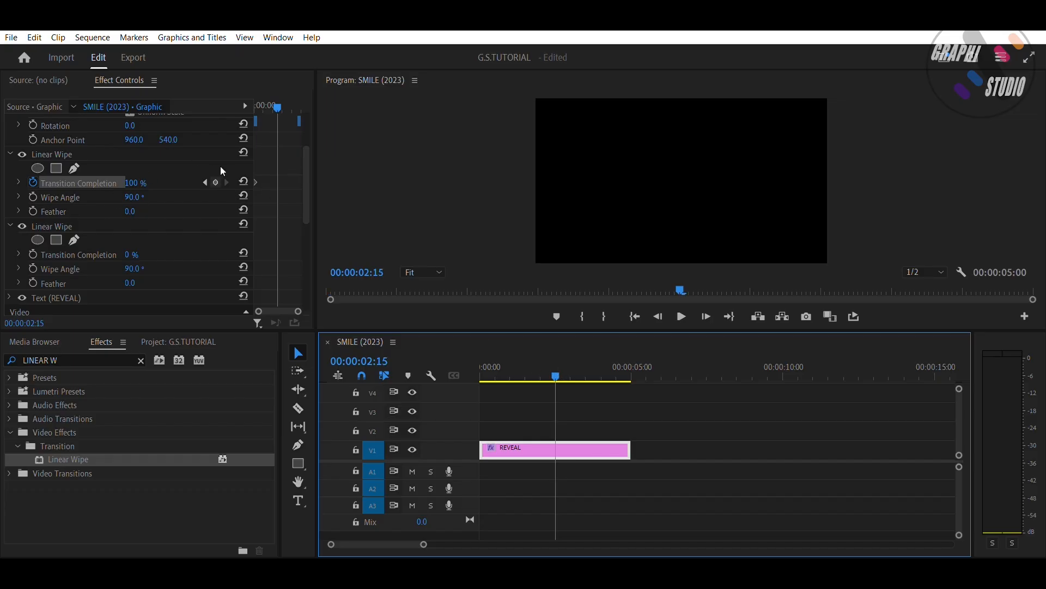
click(243, 181)
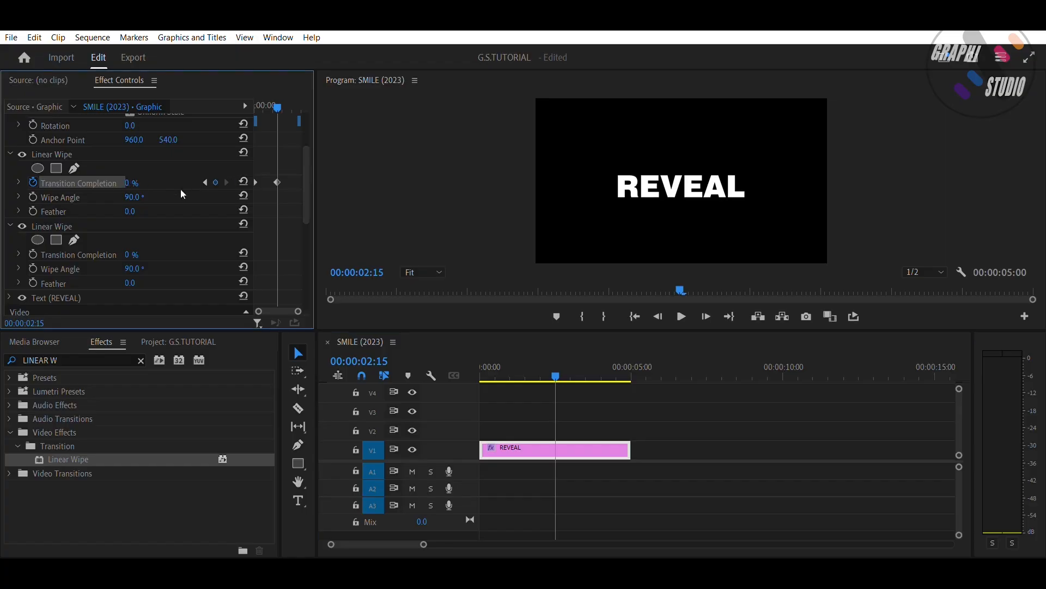
Set the first Linear Wipe's wipe angle to -90° and its feather to 750
click(137, 194)
text(-90)
key(Tab)
text(750)
key(Return)
Keyframe the second Linear Wipe's transition completion from 0% at 00:00:02:15 to 100% at 00:00:04:28
click(33, 248)
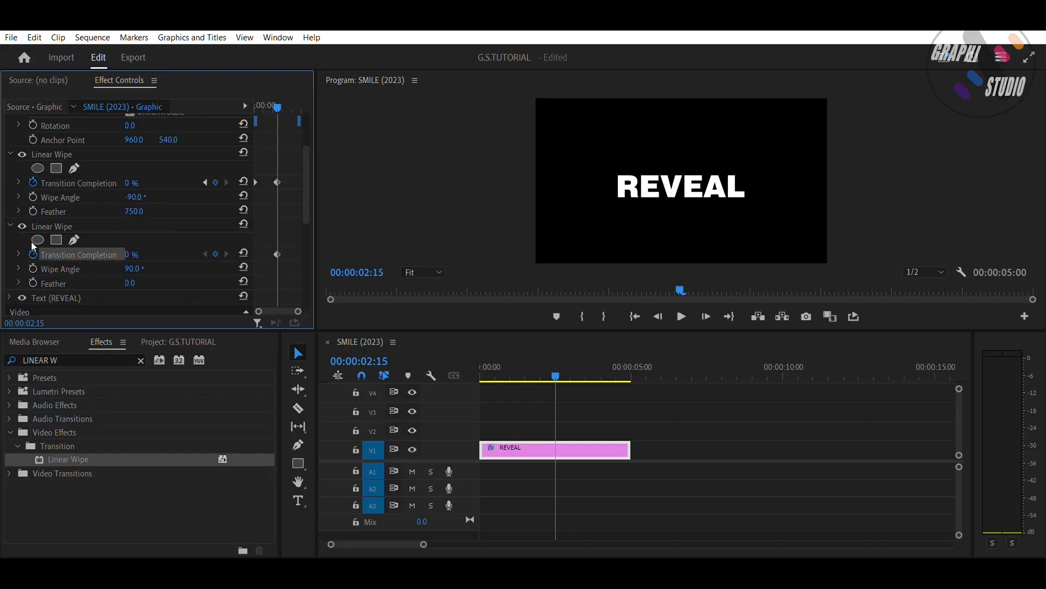
drag(556, 376, 630, 381)
click(303, 95)
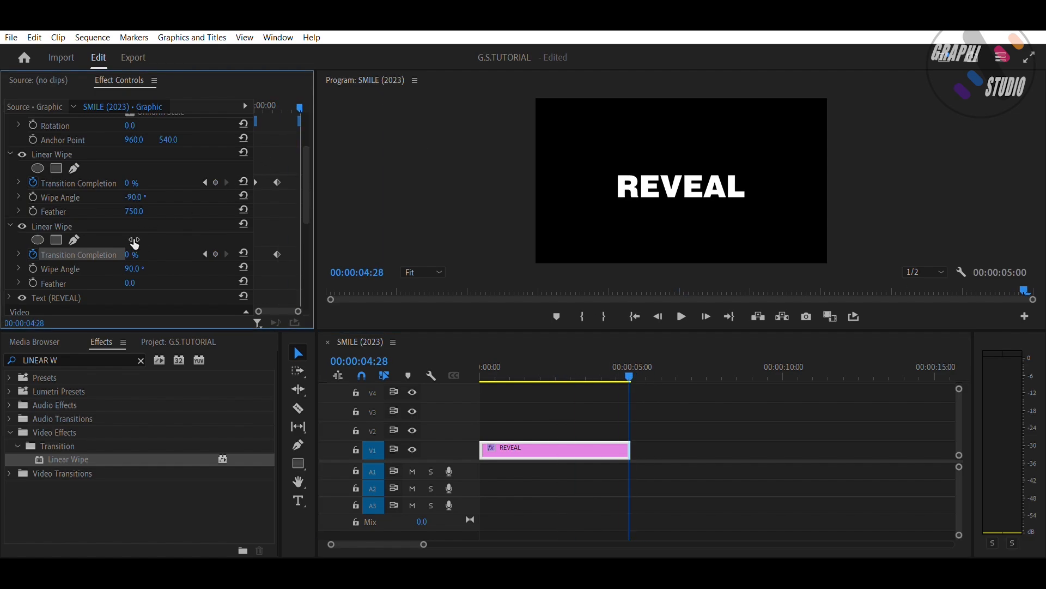
click(135, 243)
text(100)
key(Return)
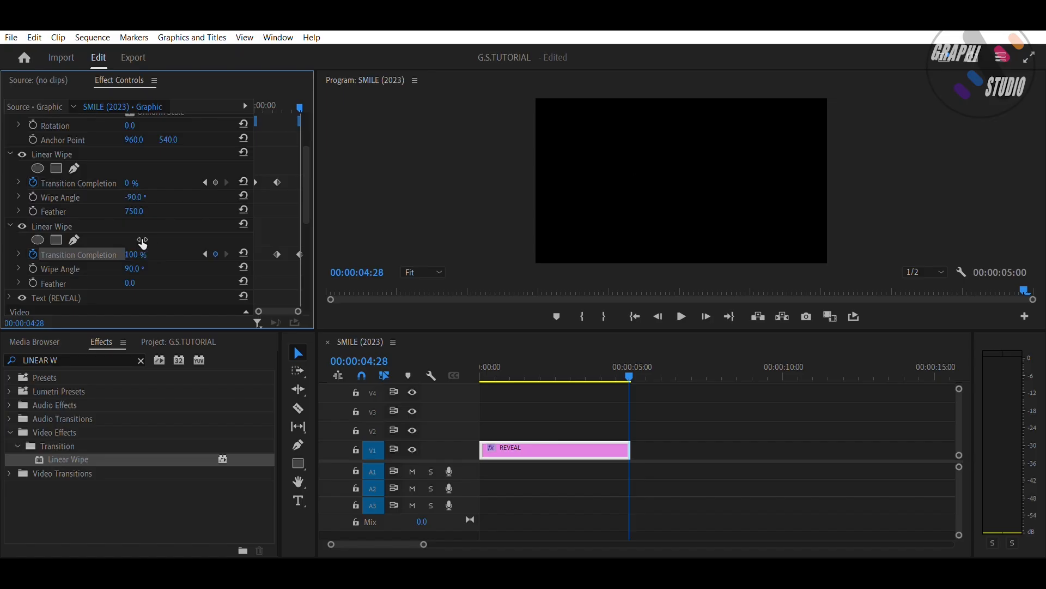
Set the second Linear Wipe's feather to 750
click(129, 283)
text(750)
key(Return)
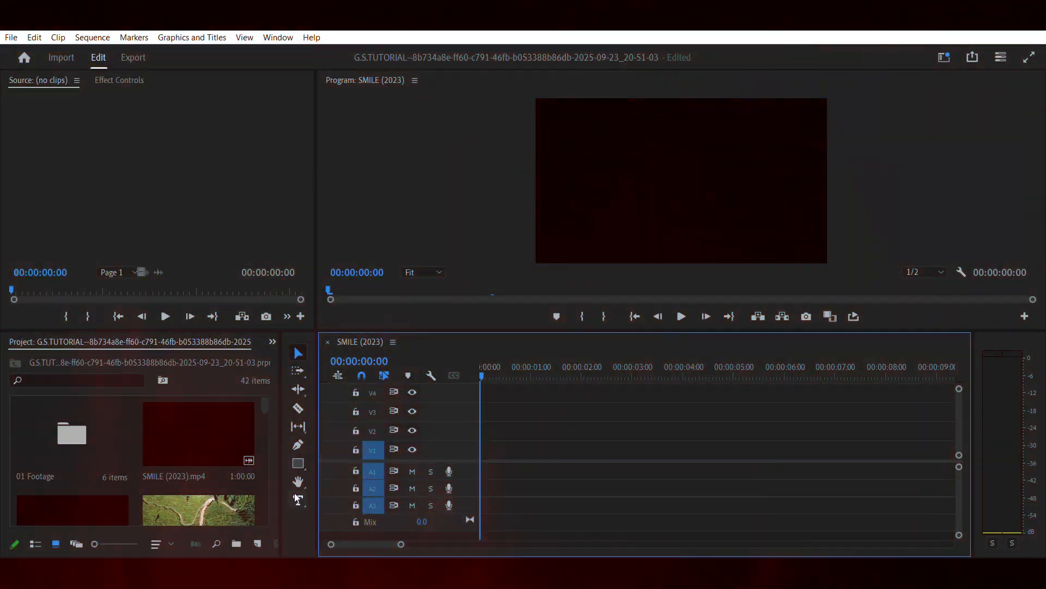
Add a paragraph text box reading PERU in the empty sequence and set its font size to 273
mouse_move(599, 138)
mouse_down()
mouse_move(720, 207)
mouse_move(774, 216)
mouse_up()
text(PERU)
click(133, 82)
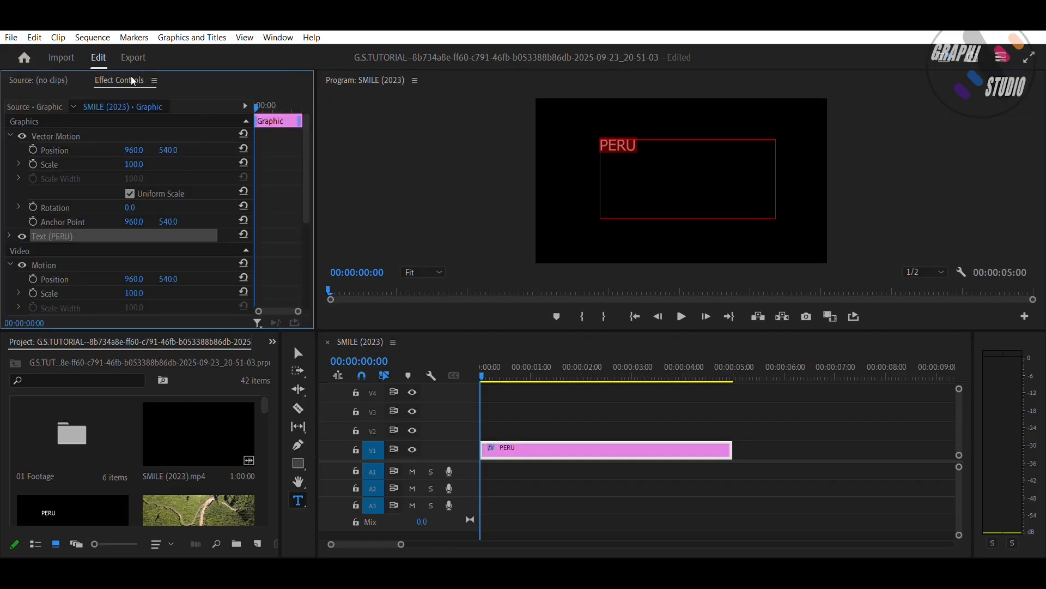
click(9, 236)
scroll(288, 190, down, 5)
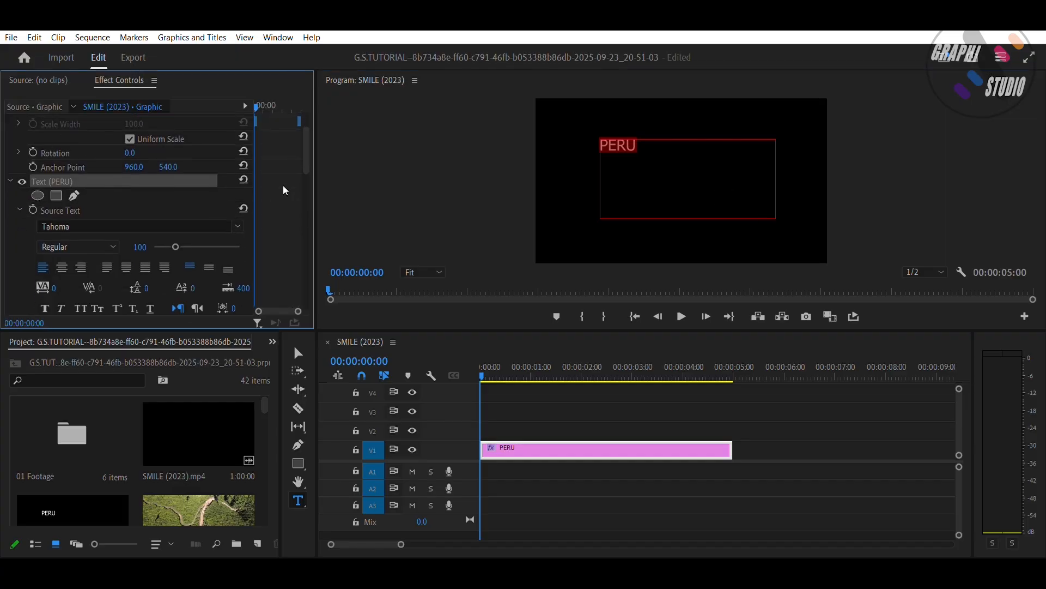
drag(146, 186, 192, 211)
Centre the PERU text in its box both ways and change its font to Swis721 Hv BT Heavy
click(209, 212)
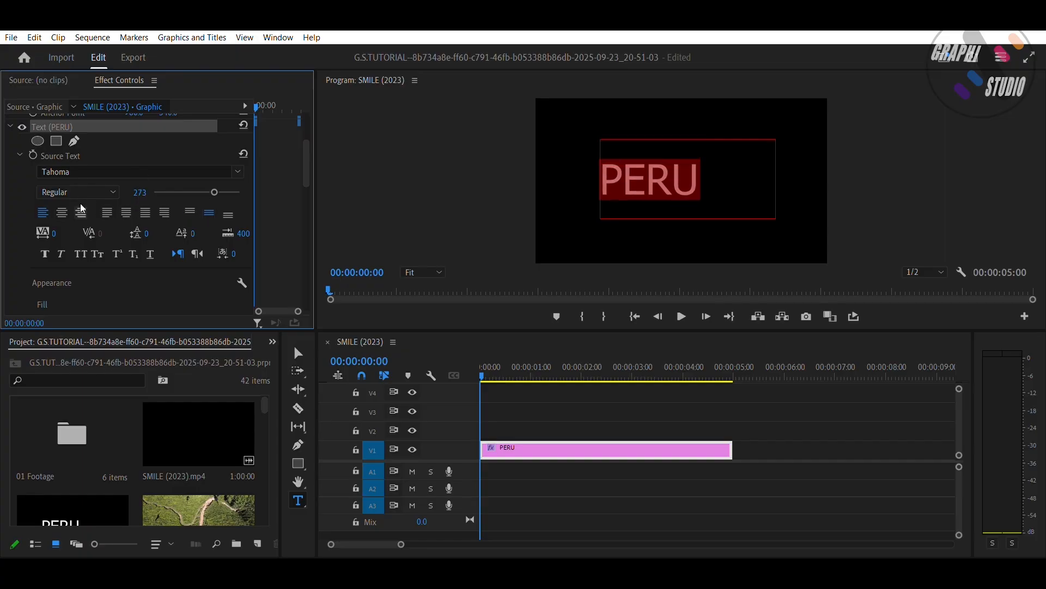
click(61, 212)
click(242, 167)
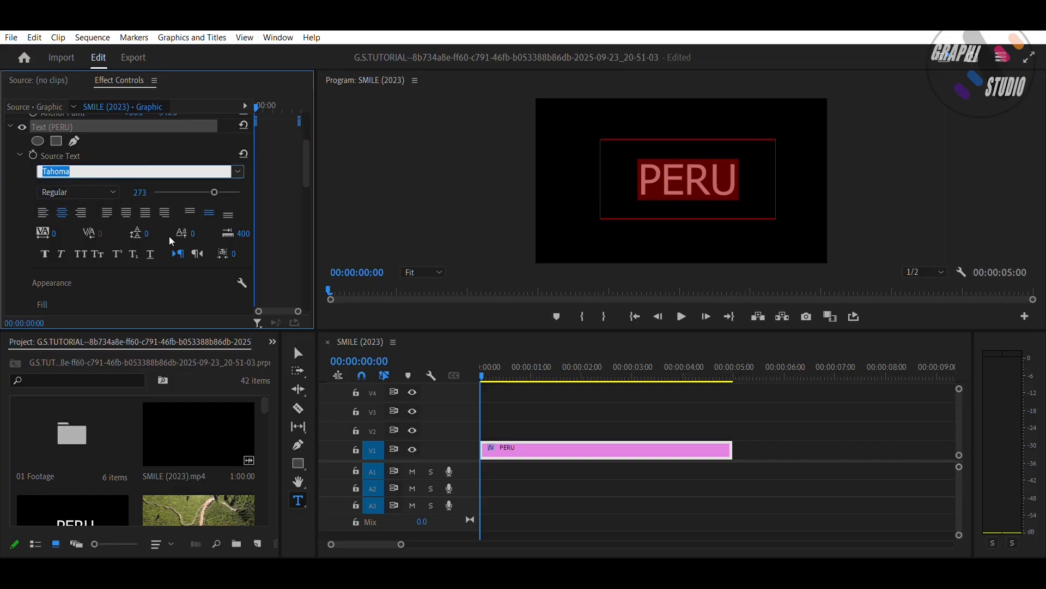
click(158, 325)
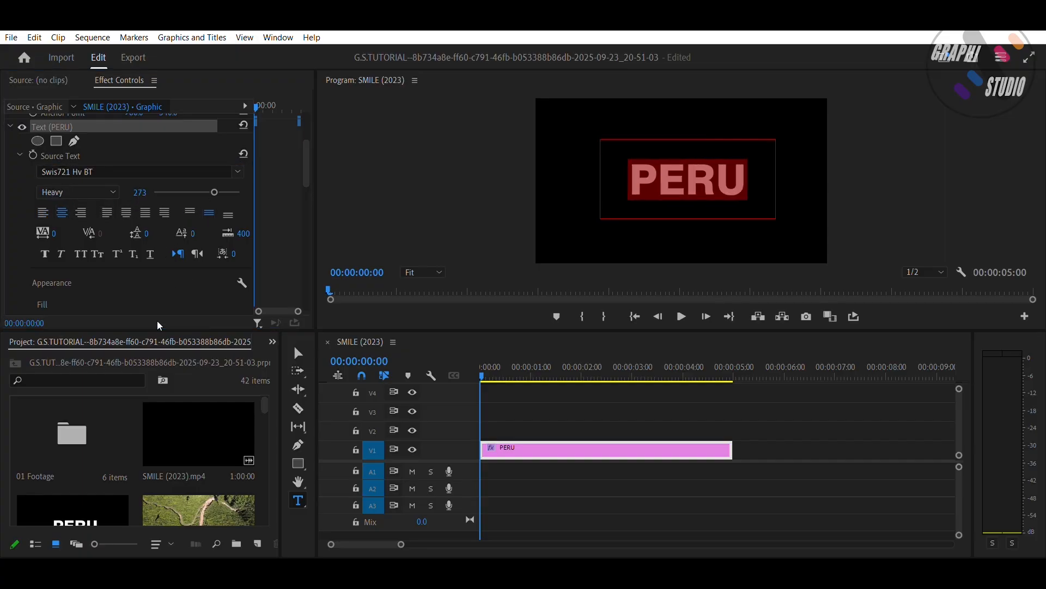
Keyframe the PERU graphic's Vector Motion position at 960, 540 at the start of the clip
scroll(273, 165, up, 1)
scroll(275, 165, up, 2)
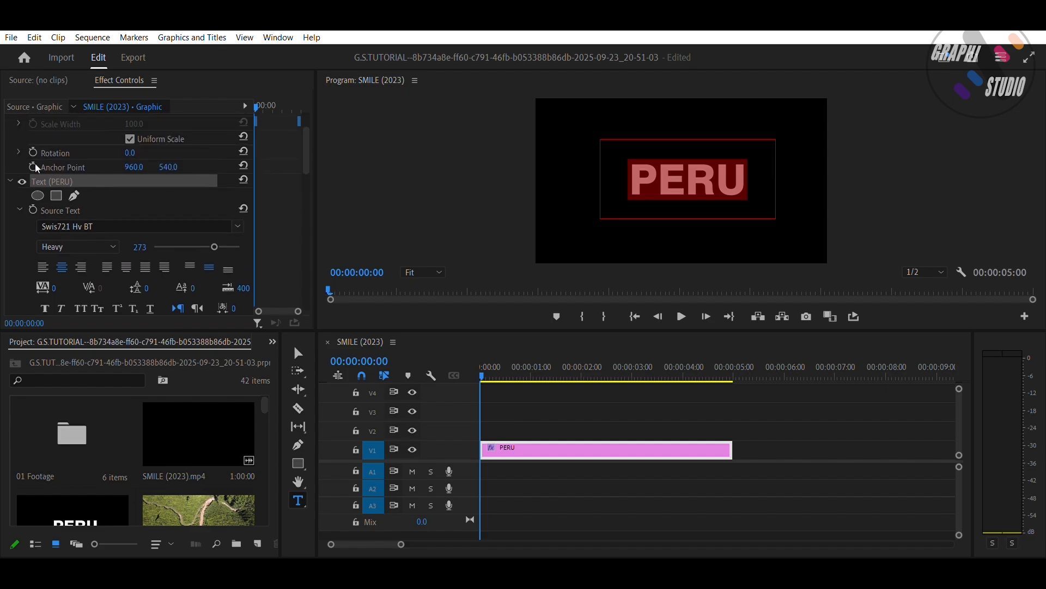
click(9, 179)
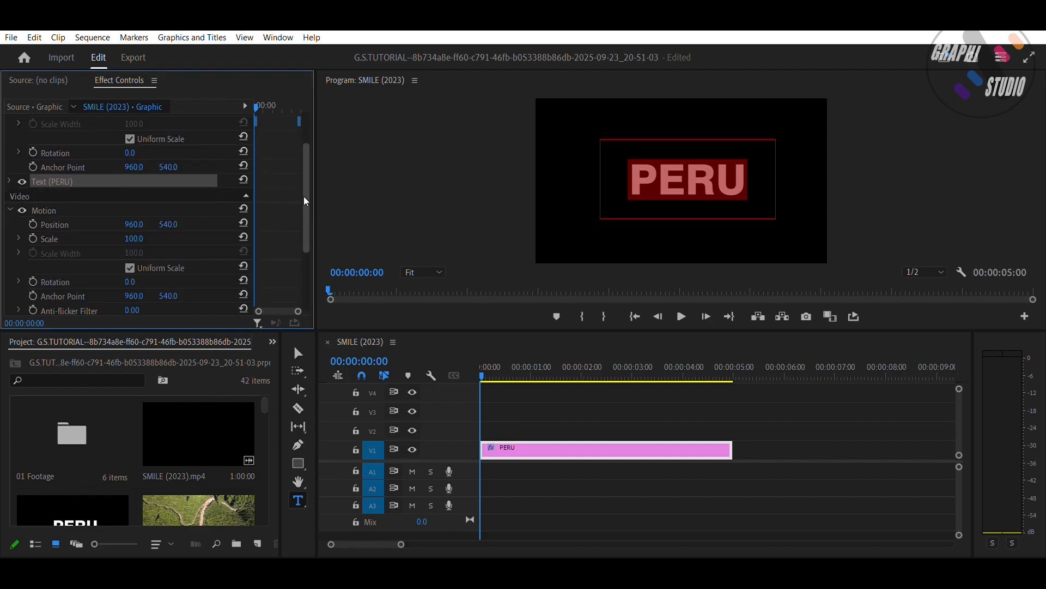
scroll(311, 201, up, 2)
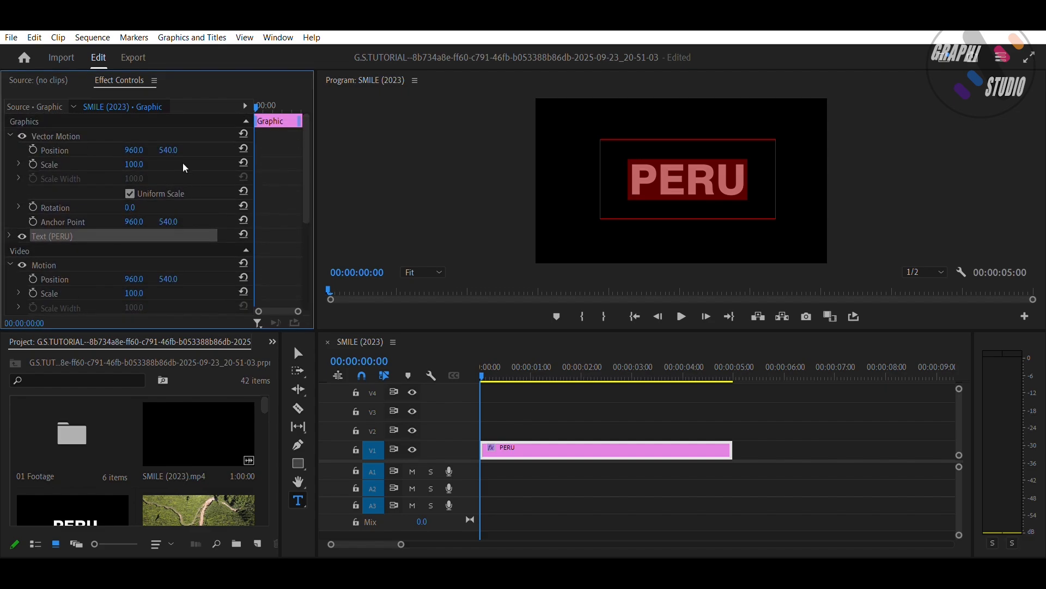
click(62, 141)
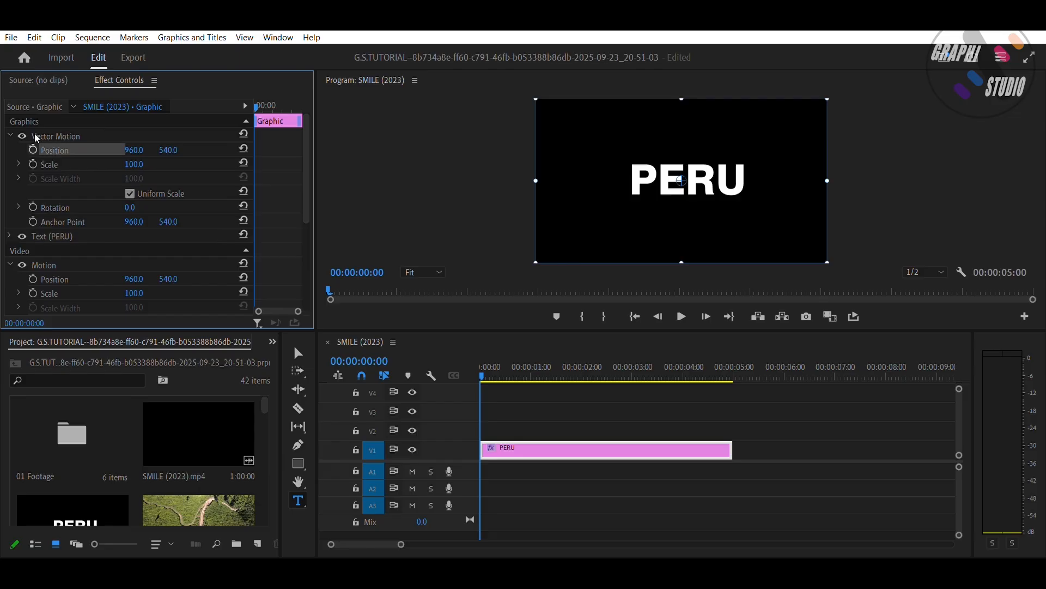
click(33, 149)
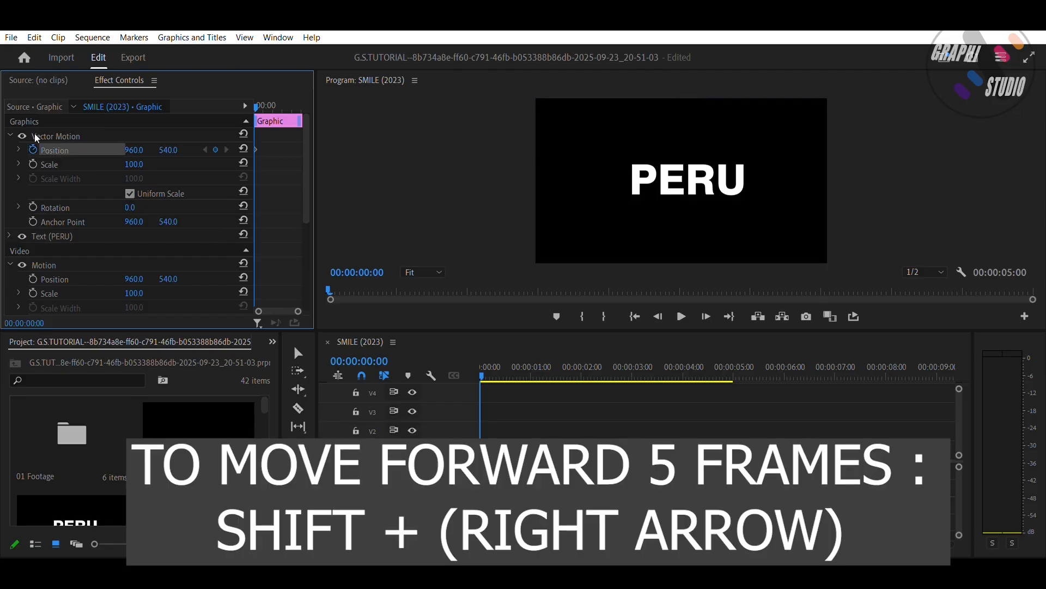
Keyframe the PERU graphic's Vector Motion position at 960, 406 on frame 5 and reset it to 960, 540 on frame 10
key(shift+Right)
click(169, 149)
text(406)
key(Return)
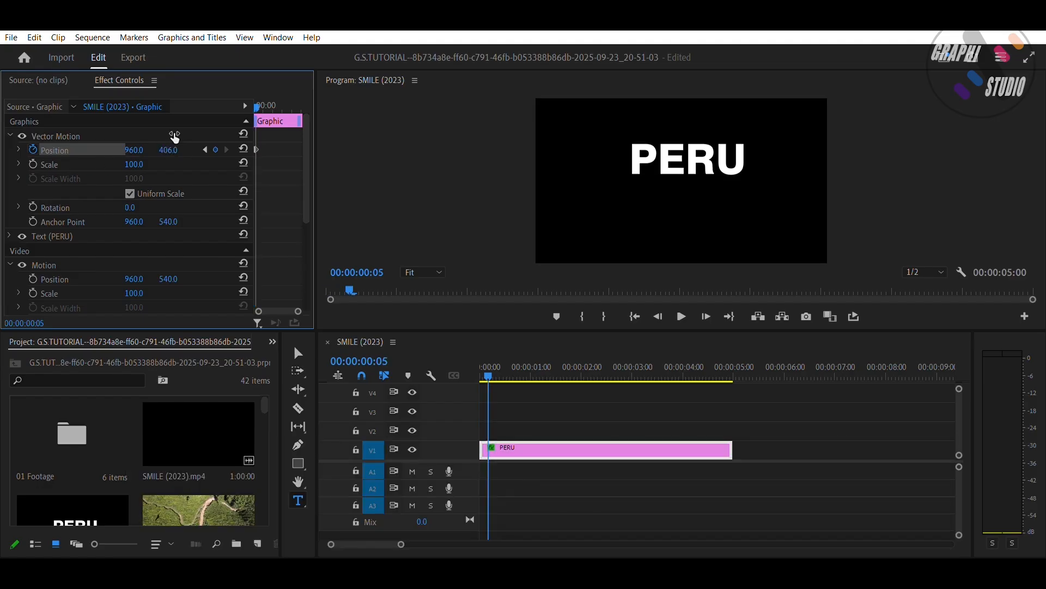
key(shift+Right)
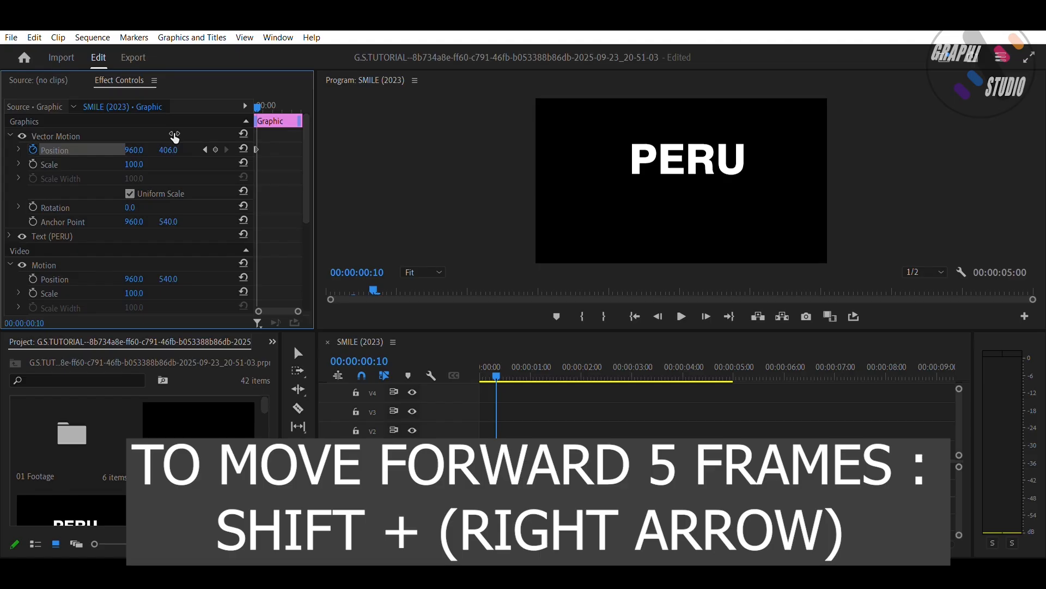
click(243, 149)
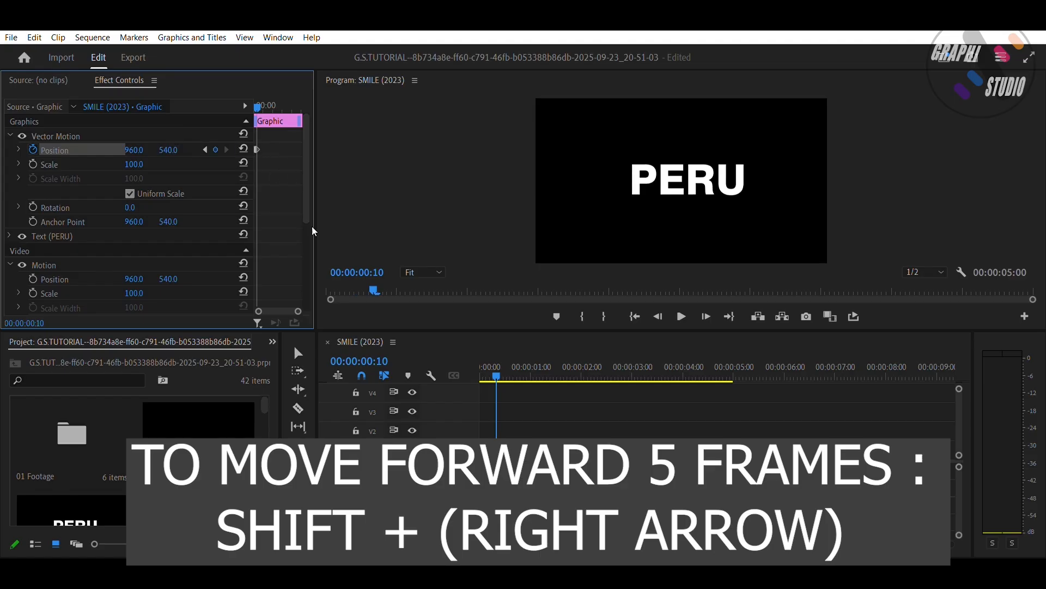
Play back the PERU position animation from the start of the sequence
drag(483, 366, 467, 360)
key(space)
key(Home)
key(space)
key(space)
Apply the Crop effect to the PERU clip and duplicate the clip onto tracks V2, V3 and V4
click(298, 352)
click(273, 342)
click(285, 358)
click(85, 360)
text(CROP)
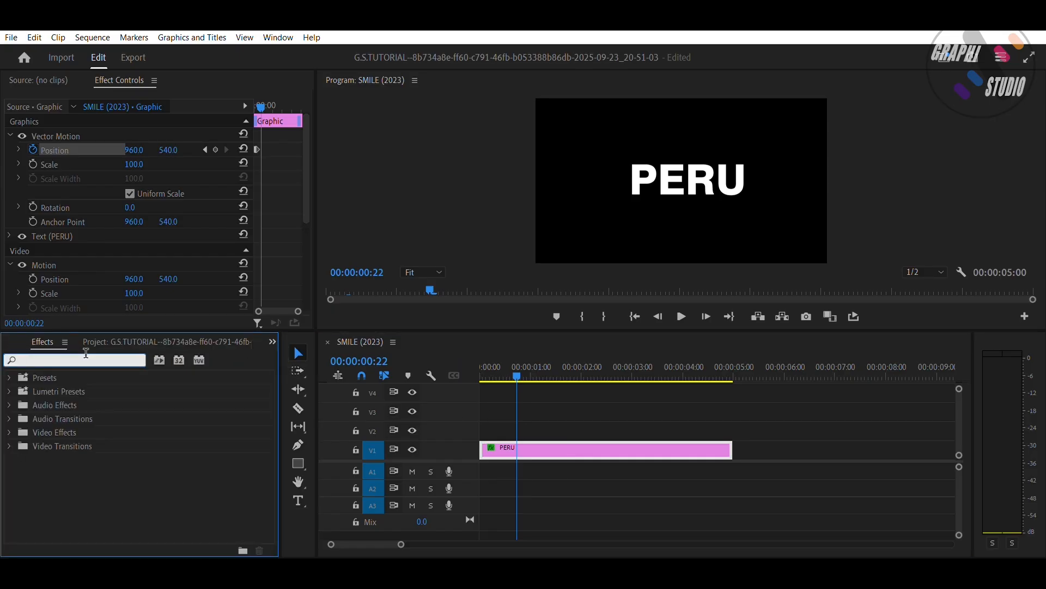
drag(71, 459, 531, 422)
alt+drag(531, 428, 533, 392)
Stagger the duplicate PERU clips by five frames each, starting V2 at frame 5, V3 at frame 10 and V4 at frame 15
key(Home)
key(shift+Right)
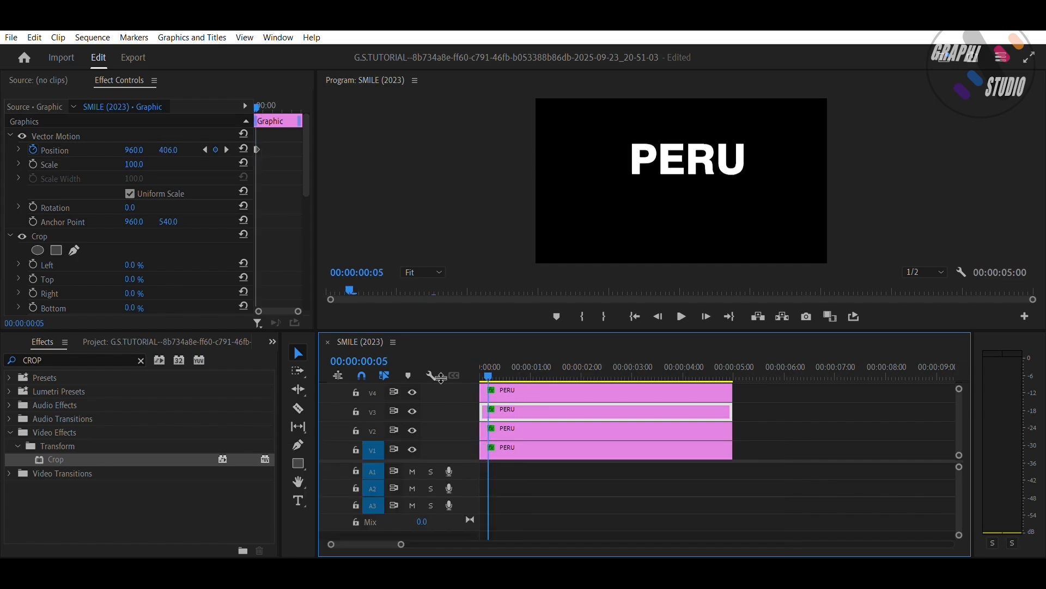
click(502, 427)
key(alt+shift+Right)
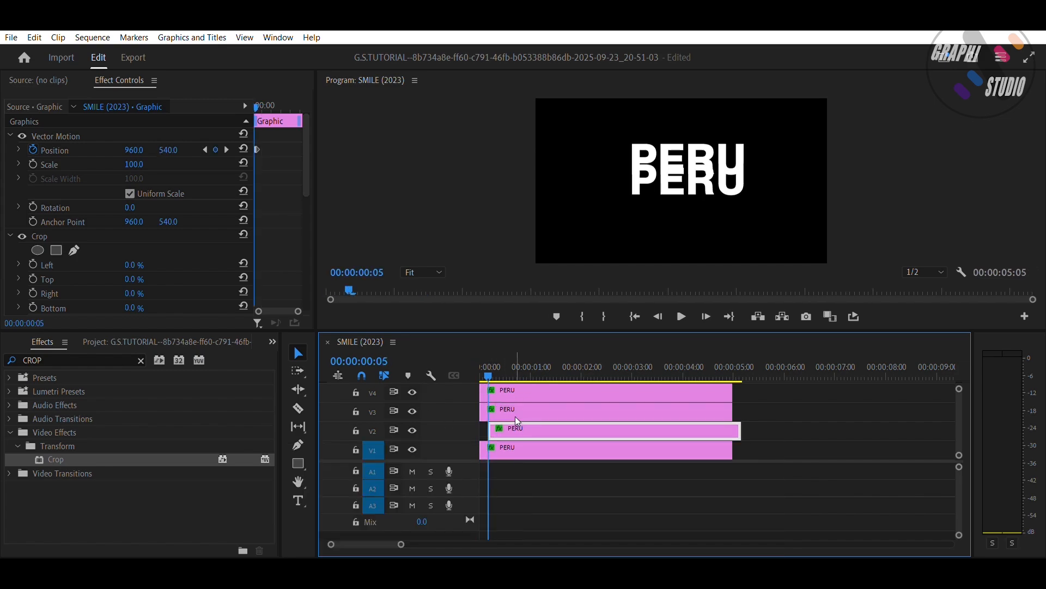
key(shift+Right)
click(508, 405)
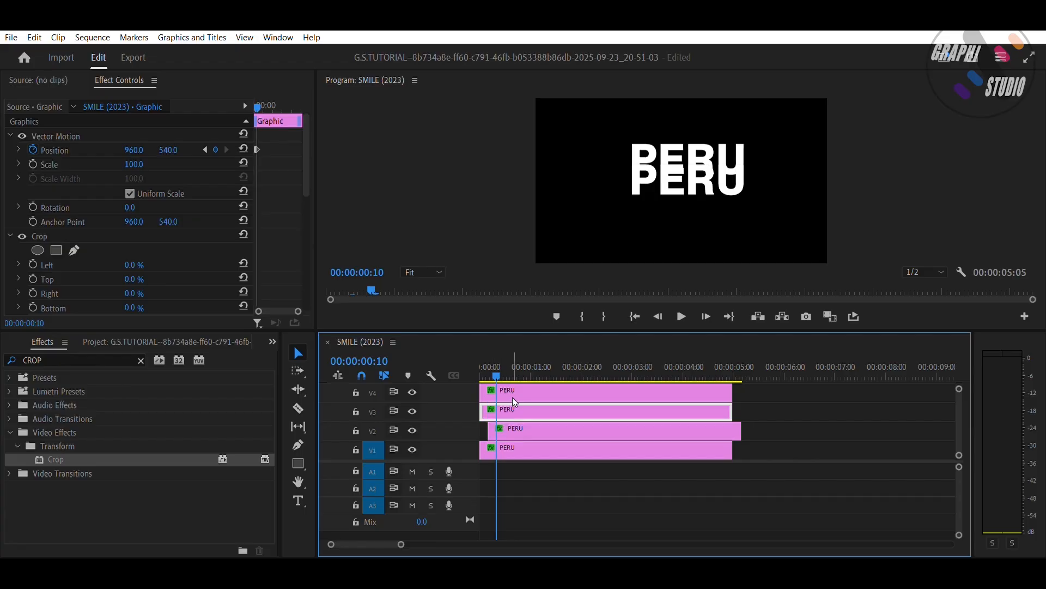
drag(512, 403, 564, 384)
key(shift+Right)
click(534, 386)
Crop the V1 PERU clip from the right by about 58.2% so only the letter P shows
drag(505, 354, 480, 376)
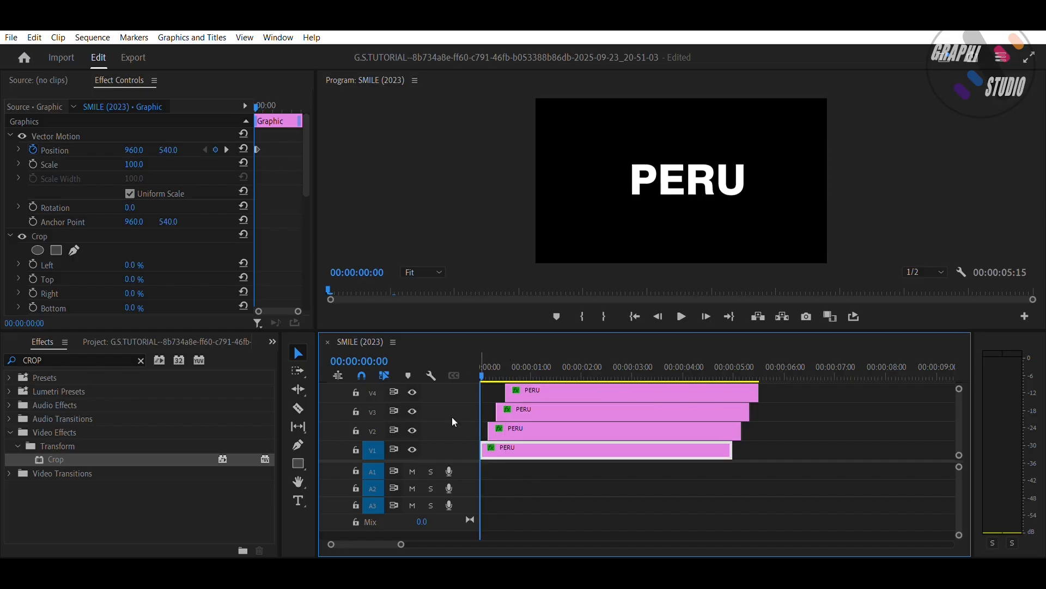
click(201, 235)
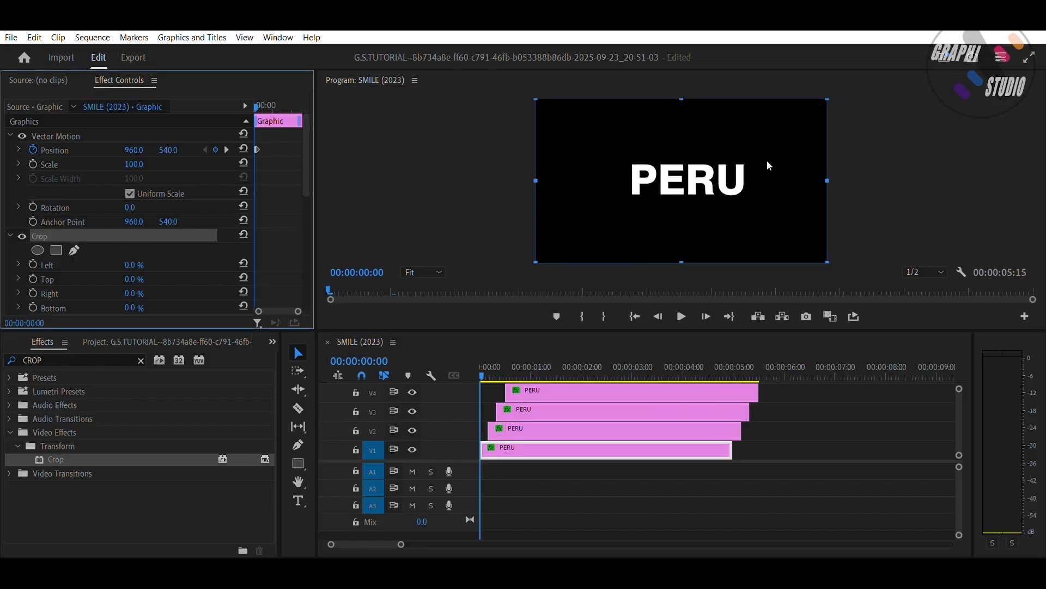
drag(827, 180, 657, 164)
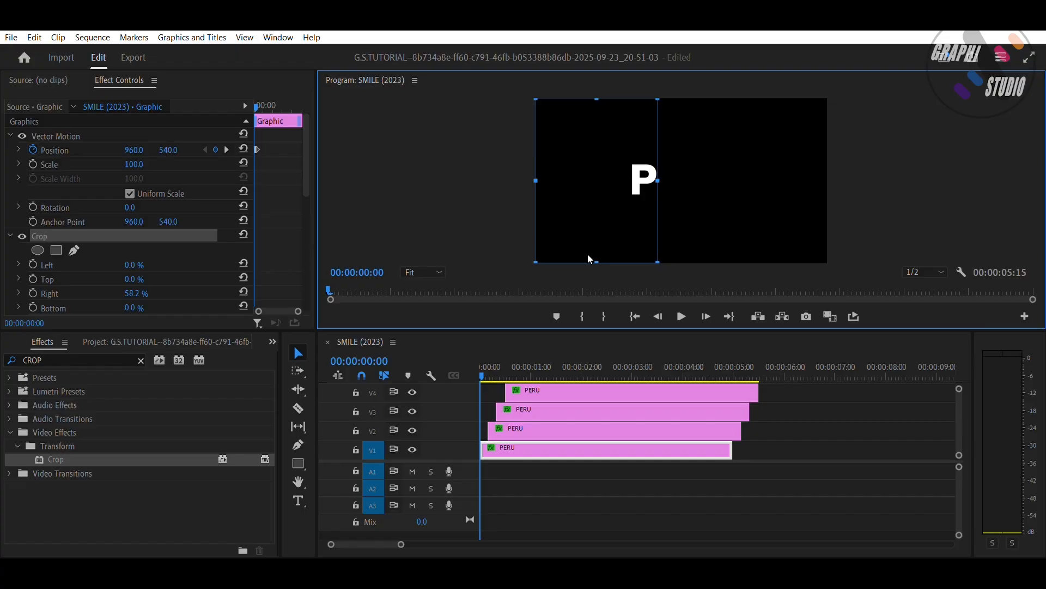
Crop the V2 PERU clip to the letter E, about 41.8% from the left and 48.4% from the right
click(493, 361)
click(507, 428)
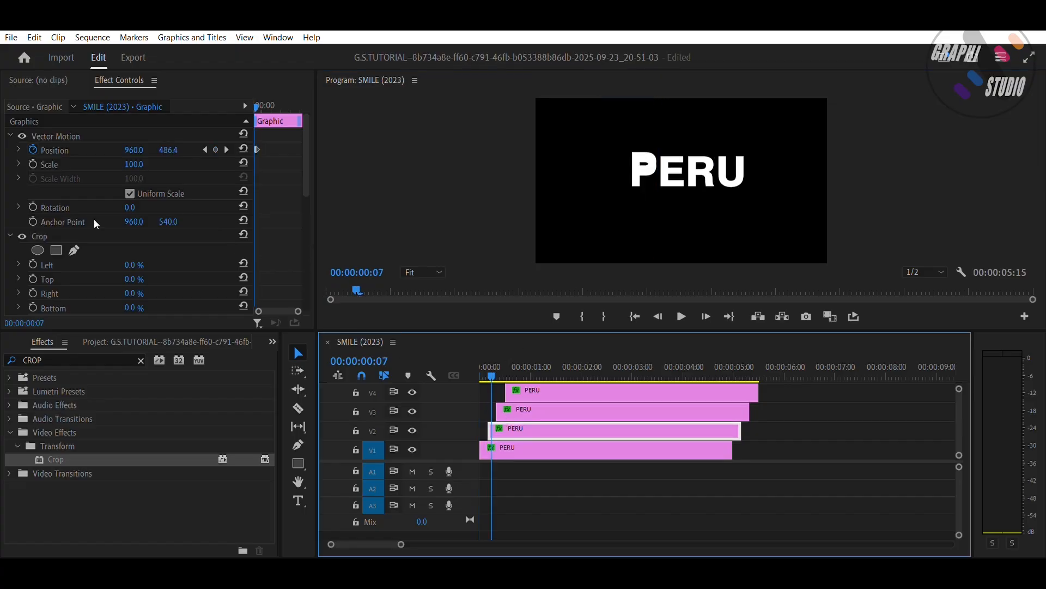
click(94, 235)
drag(537, 180, 660, 182)
drag(818, 168, 687, 170)
Crop the V3 PERU clip from both sides so only the letter R shows
drag(492, 363, 498, 364)
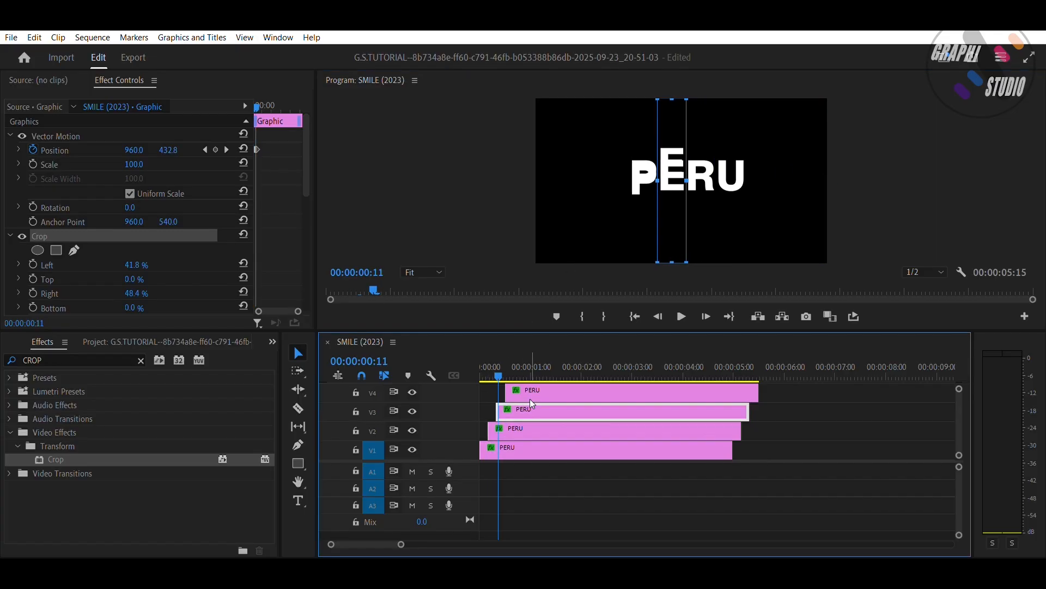
click(530, 404)
click(96, 231)
drag(536, 181, 688, 191)
drag(827, 172, 718, 169)
Crop the V4 PERU clip from the left so only the letter U shows
click(517, 360)
click(530, 391)
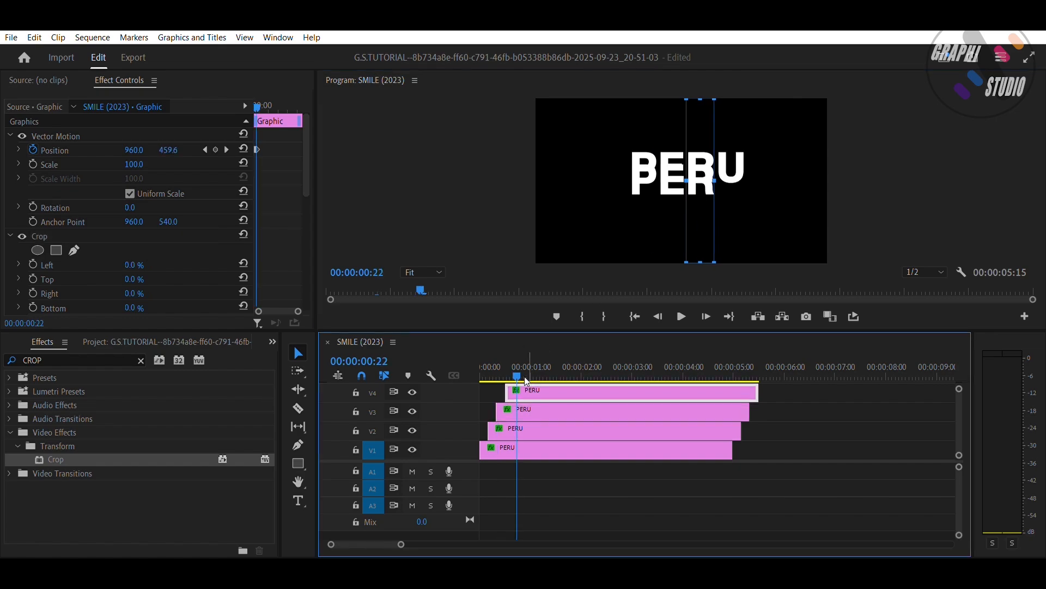
click(166, 235)
drag(536, 180, 714, 182)
Play back the staggered letter-by-letter PERU animation from the start of the sequence twice
click(486, 366)
key(space)
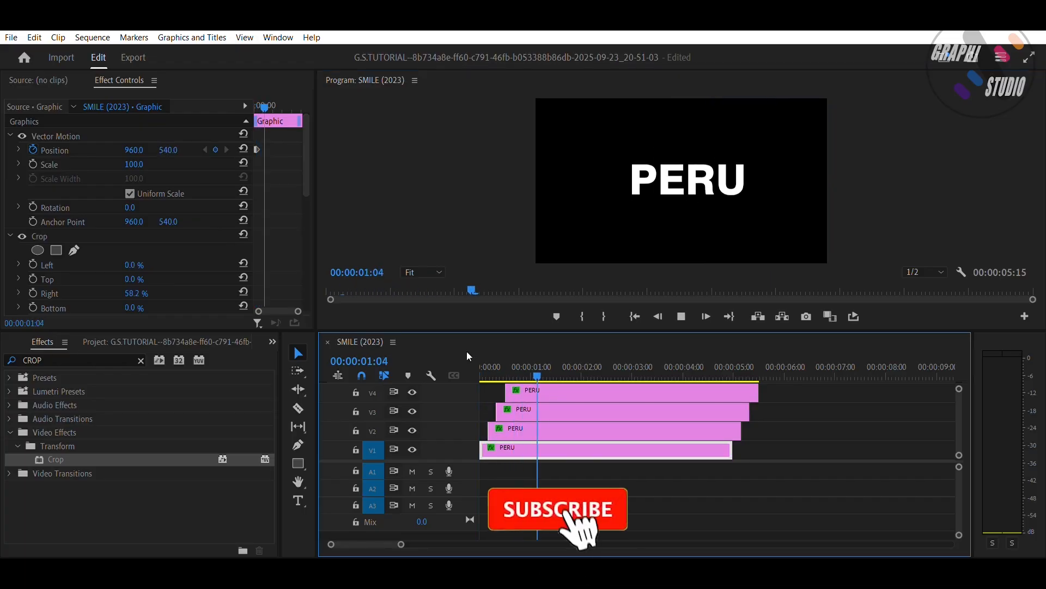
click(482, 366)
key(space)
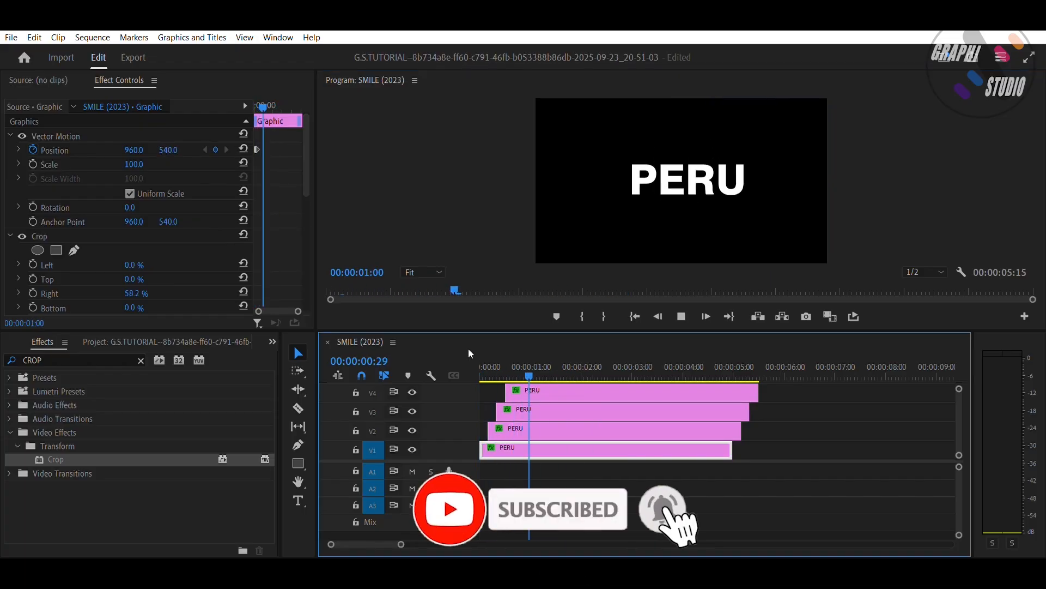